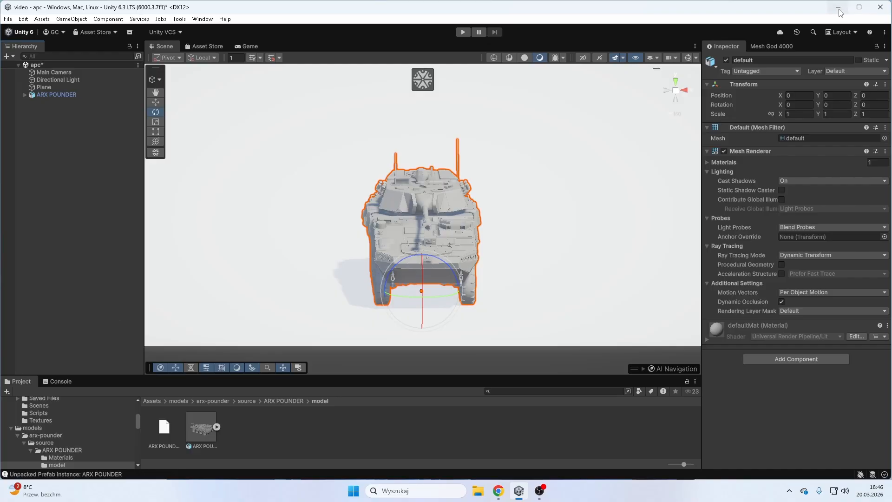
- Expand ARX POUNDER in the scene and activate the Mesh God 4000 tool on its default mesh
left_click(24, 95)
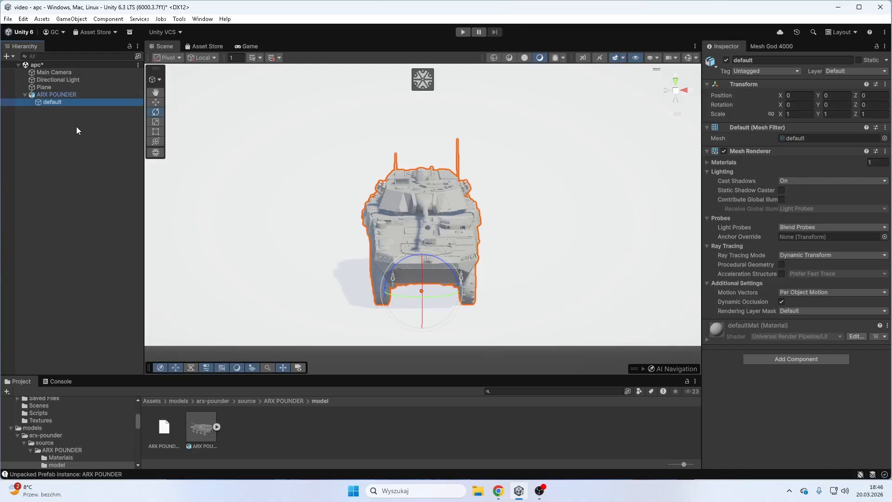
right_click_drag(311, 185, 404, 189)
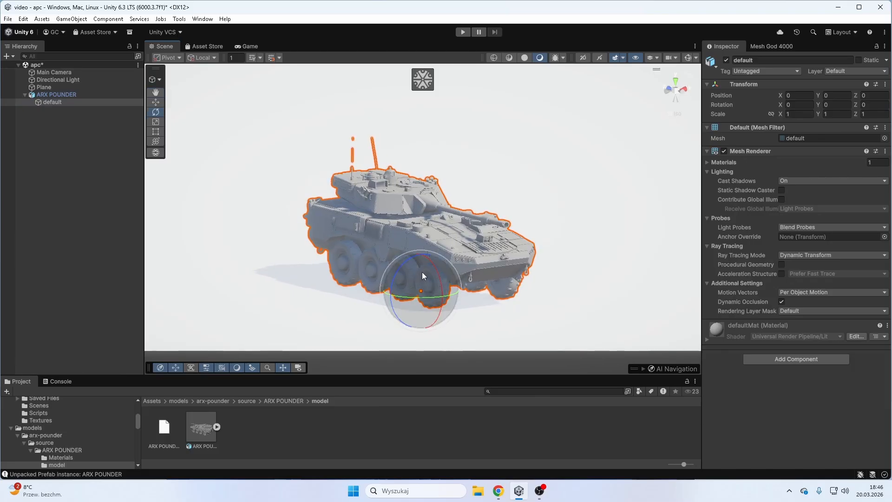
right_click_drag(419, 272, 464, 274)
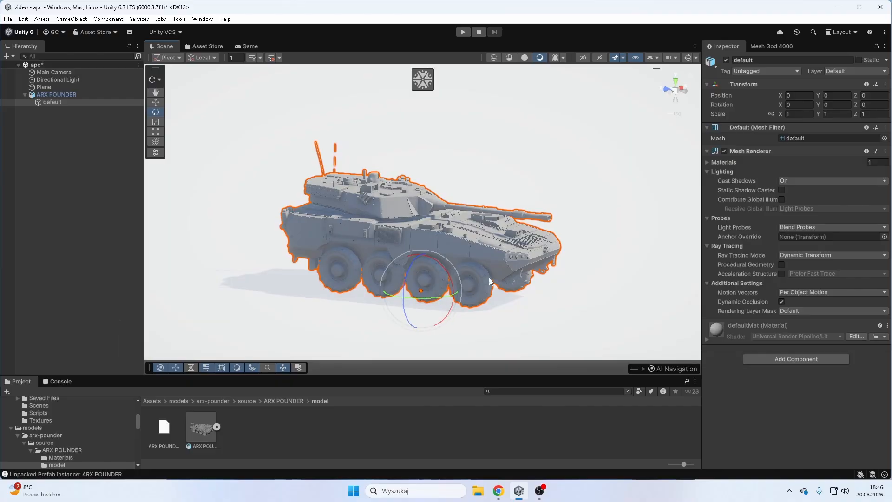
right_click_drag(500, 256, 296, 251)
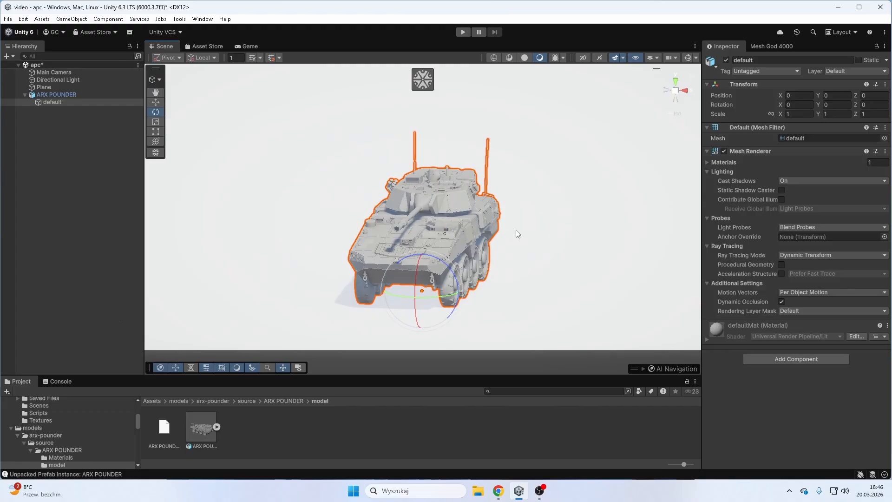
right_click_drag(505, 238, 469, 179)
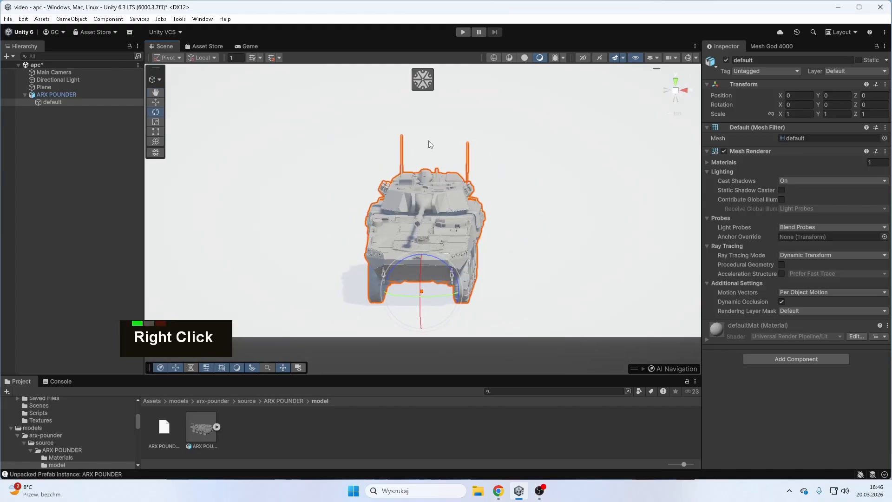
left_click(423, 82)
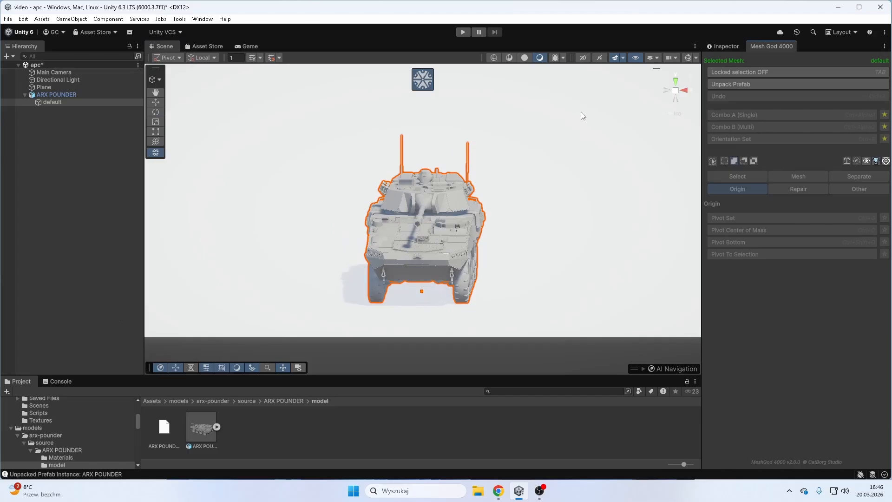
- Lock the selection on the default mesh and unpack the ARX POUNDER prefab
left_click(666, 90)
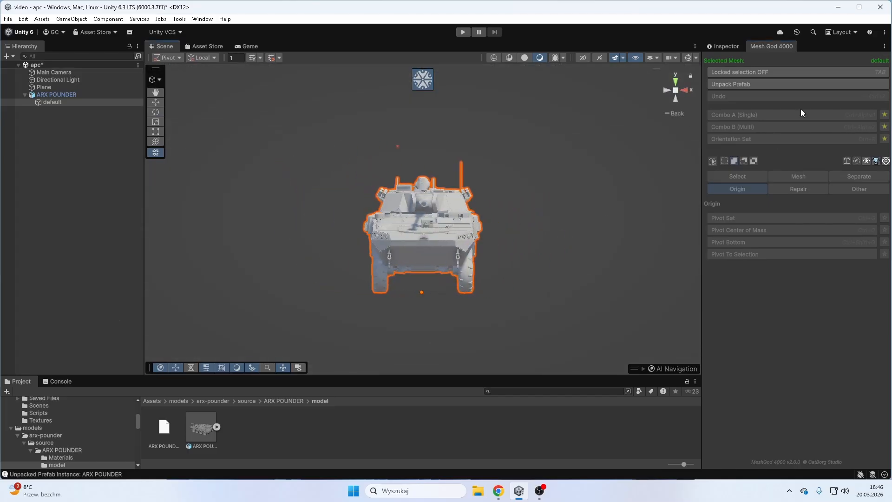
left_click(730, 73)
left_click(727, 87)
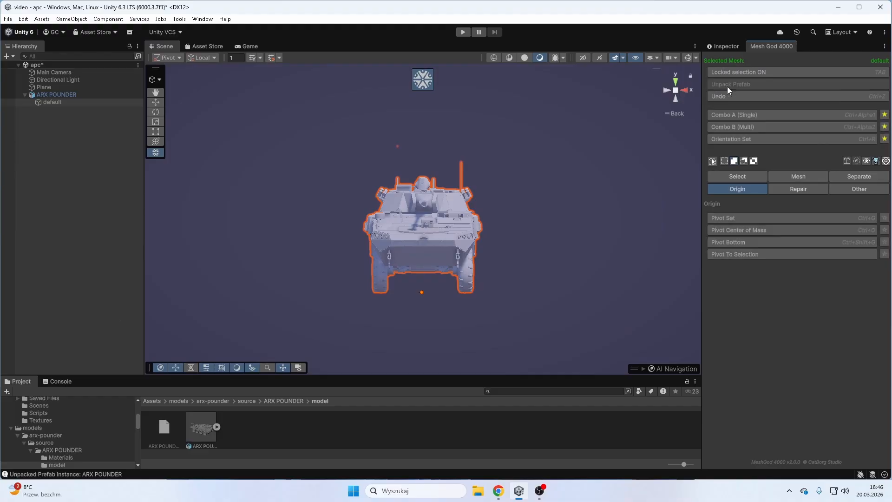
- Select the polygons of the vehicle's hull and turret from the back orthographic view, leaving out the wheels
mouse_move(579, 224)
right_mouse_down()
mouse_move(439, 286)
mouse_move(579, 228)
right_mouse_up()
scroll(439, 287, "up", 4)
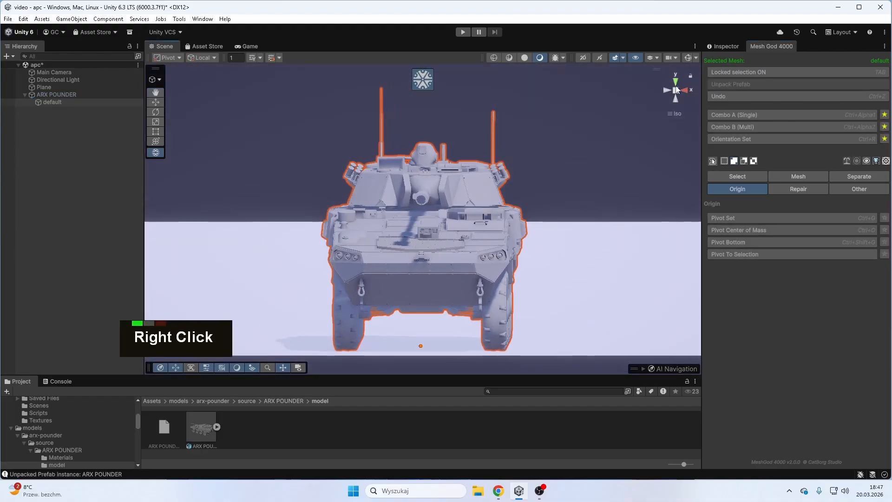
left_click(665, 91)
left_click(688, 91)
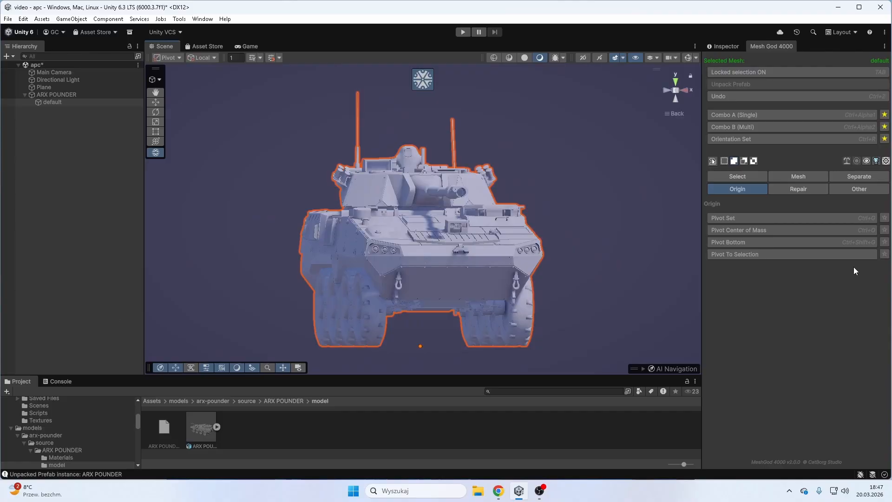
left_click(713, 162)
double_click(713, 162)
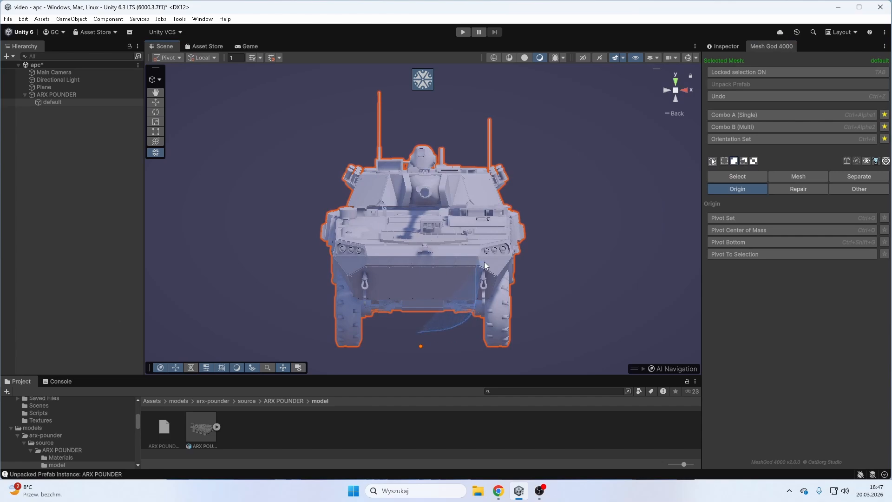
mouse_move(484, 262)
left_mouse_down()
mouse_move(511, 258)
mouse_move(543, 218)
mouse_move(500, 111)
mouse_move(331, 101)
mouse_move(298, 225)
mouse_move(323, 263)
mouse_move(372, 299)
mouse_move(384, 329)
mouse_move(467, 332)
left_mouse_up()
right_click_drag(549, 305, 428, 283)
- Grow the polygon selection to take in the unselected panels on the hull's side
key("equal")
key("equal")
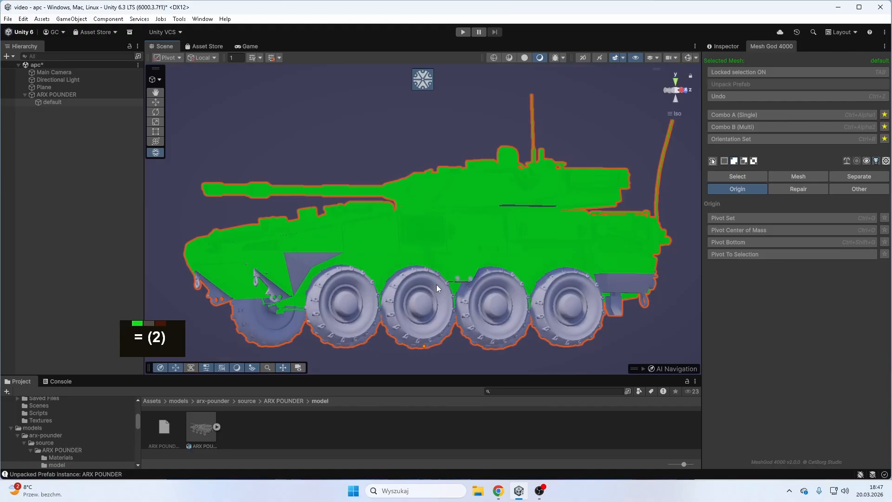
key("equal")
key("equal")
key("equal")
key("equal")
key("equal")
key("equal")
key("equal")
- Add the linked pieces of the front tow hook and the small hull parts ahead of the near front wheel to the selection
right_click_drag(493, 286, 381, 238)
key("l")
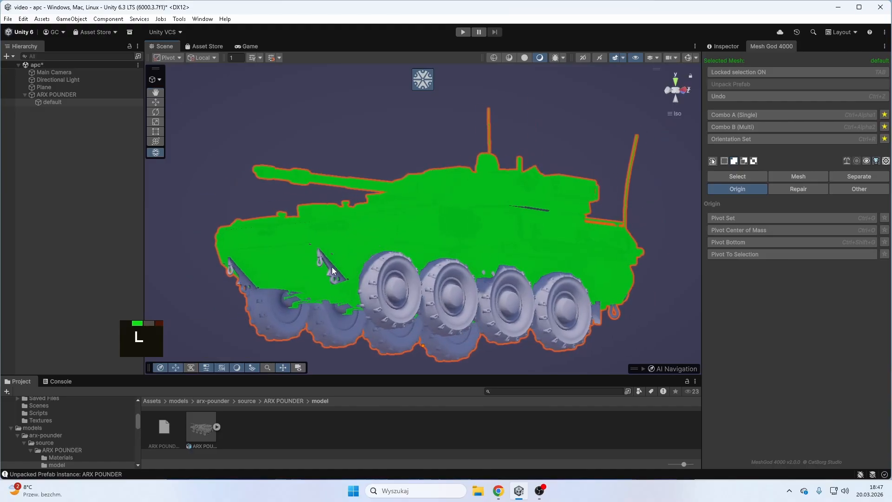
key("l")
key("l")
key("l")
key("l")
key("l")
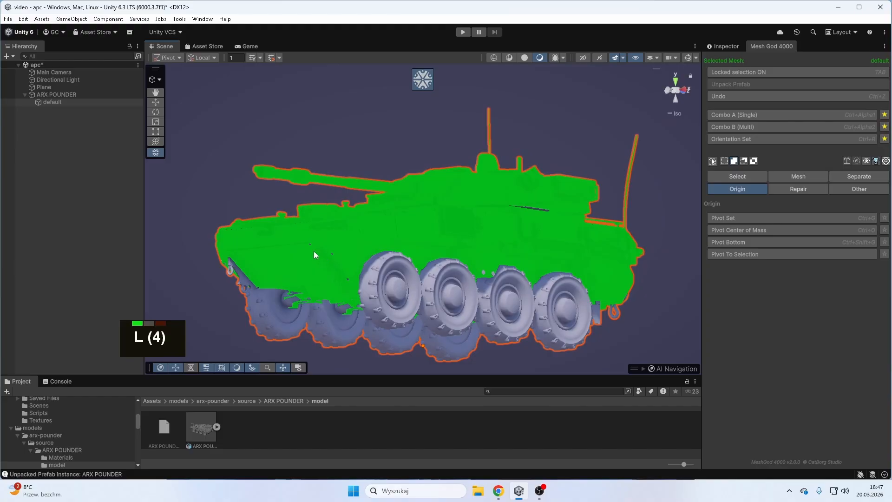
key("l")
key("l")
- Add the remaining front tow hook and the small linked parts around it to the hull selection
key("l")
key("l")
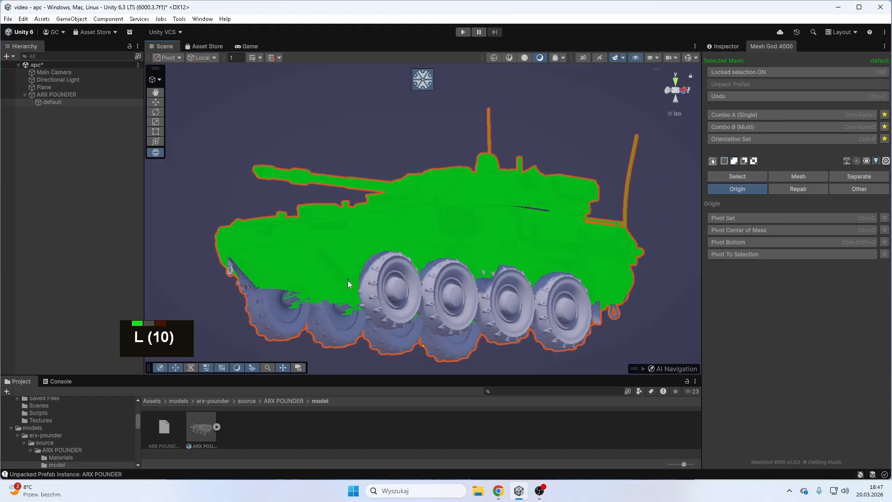
right_click_drag(348, 281, 396, 265)
key("l")
key("l")
key("l")
key("l")
key("l")
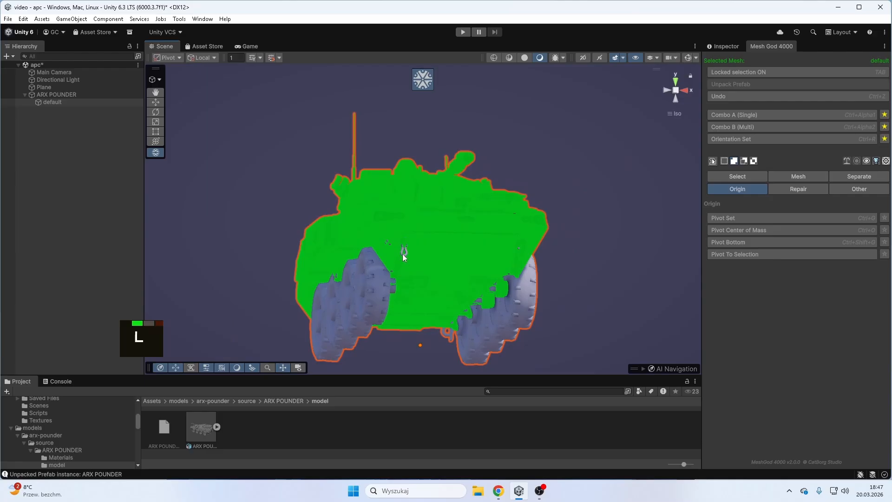
key("l")
key("l")
key("l")
key("l")
key("l")
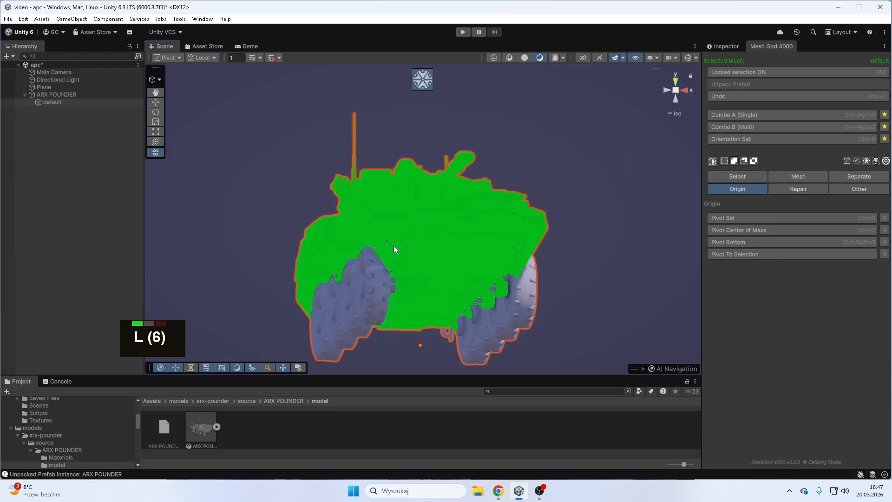
- Add the tiny linked fragments beside the inner edge of the front wheel to the hull selection
right_click_drag(384, 244, 427, 242)
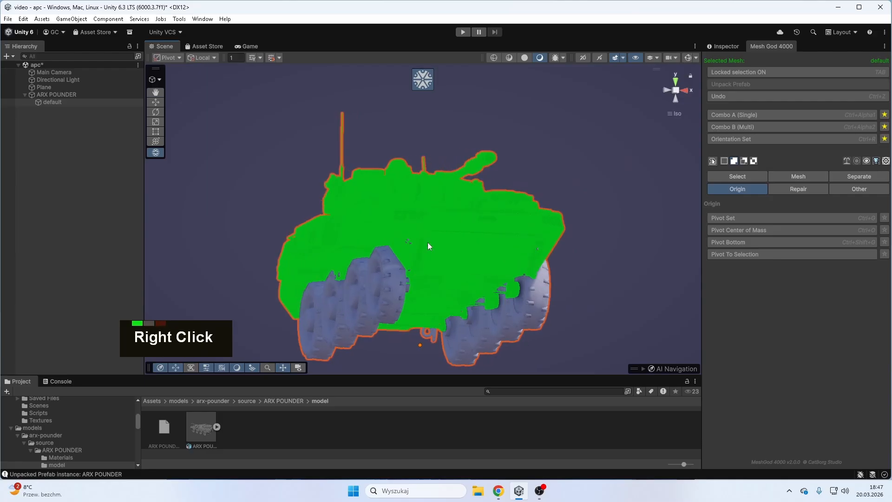
scroll(420, 246, "up", 2)
scroll(414, 249, "down", 1)
key("l")
key("l")
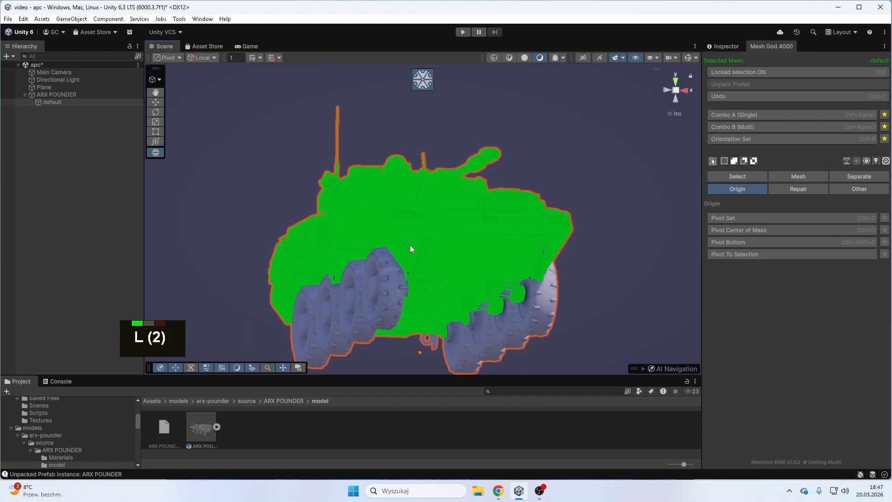
key("l")
key("l")
- Switch to brush selection and add the two round linked pieces between the middle wheels on the vehicle's opposite side
left_click(713, 163)
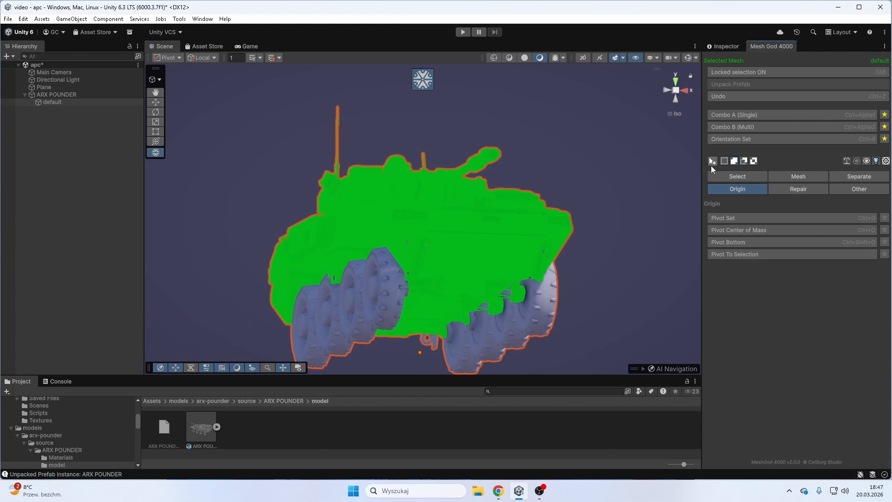
left_click(713, 162)
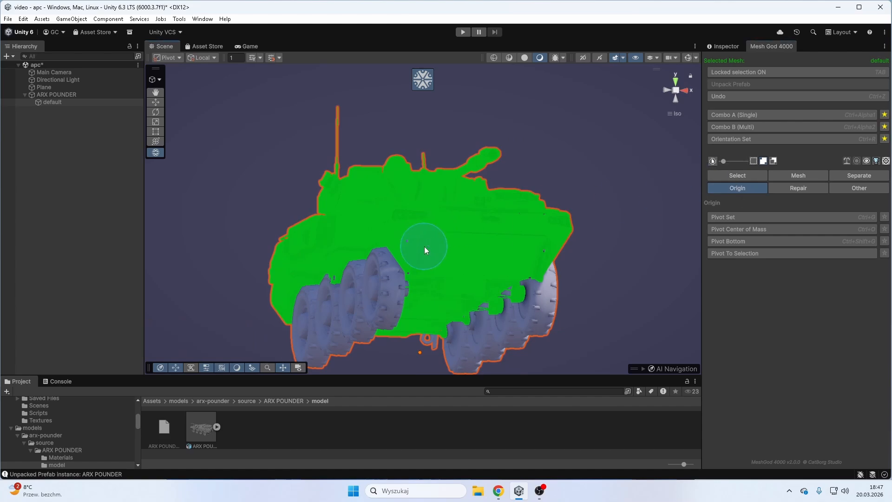
right_click_drag(506, 259, 410, 250)
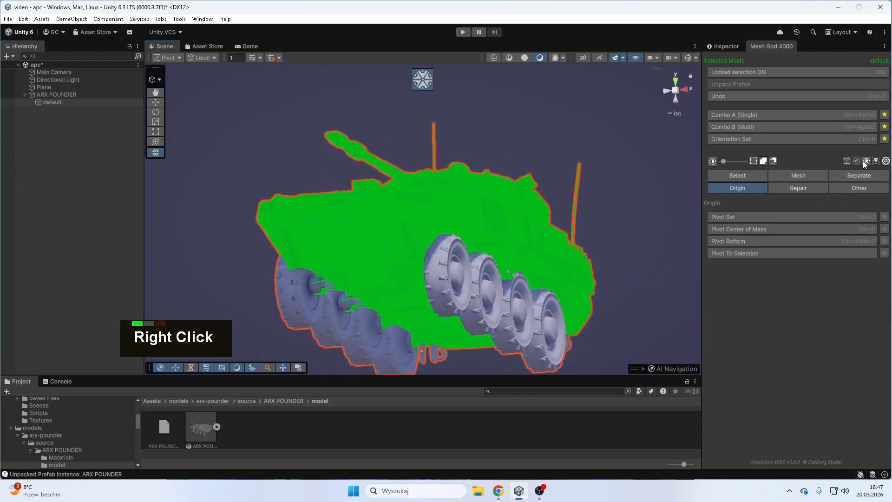
right_click_drag(649, 238, 398, 255)
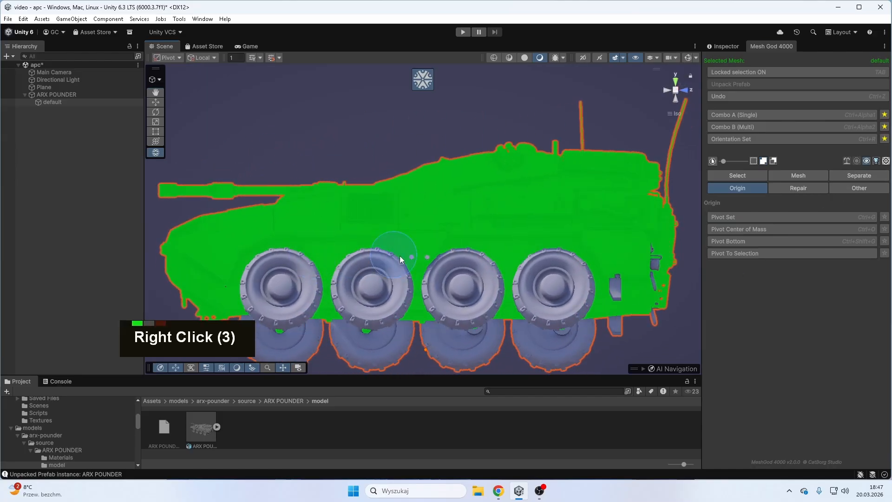
scroll(414, 246, "up", 5)
scroll(420, 258, "up", 2)
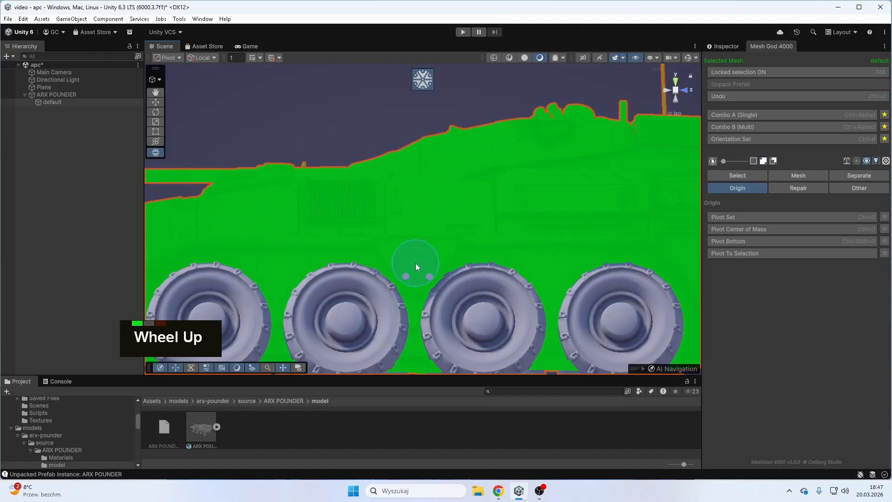
key("l")
key("l")
key("l")
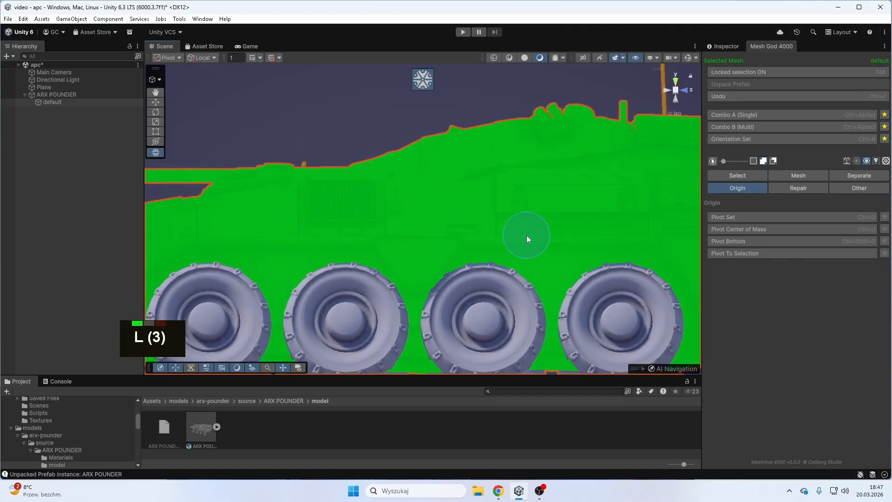
- Add the unselected linked parts near the rear wheel on the hull's side to the selection
scroll(641, 260, "down", 3)
right_click_drag(626, 269, 494, 201)
key("l")
key("l")
key("l")
key("l")
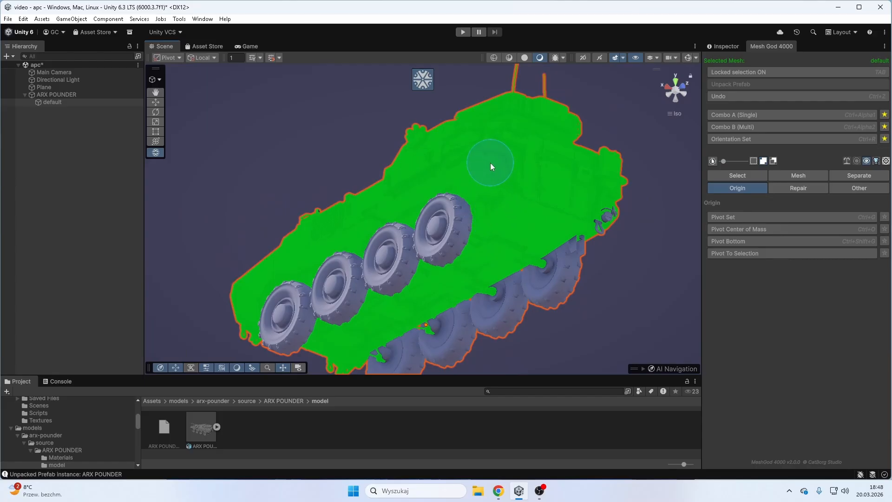
- Brush over the hanging fittings on the vehicle's rear and grow the selection across the small rear parts
right_click_drag(489, 164, 314, 231)
key("l")
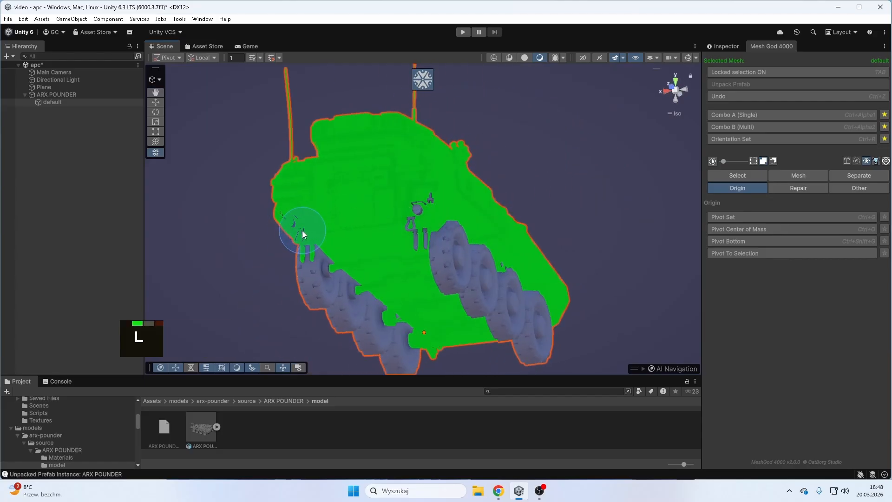
left_click(404, 240)
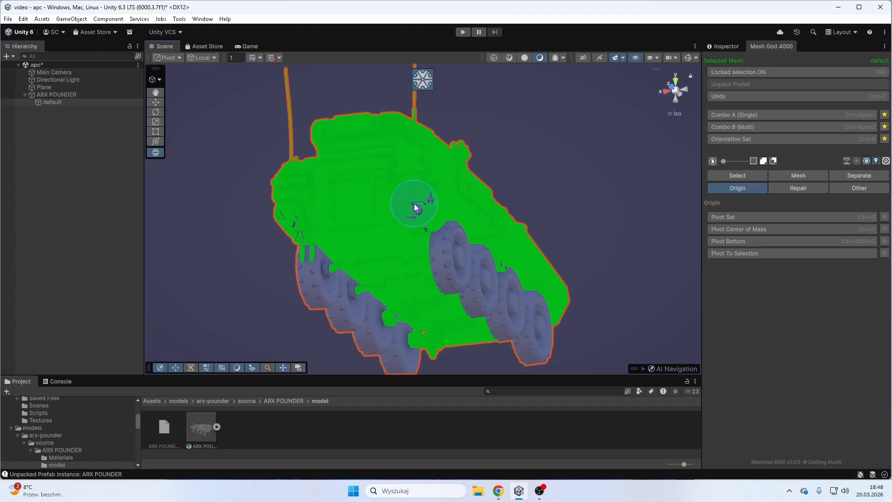
key("equal")
key("equal")
key("equal")
key("equal")
key("equal")
key("equal")
key("equal")
key("equal")
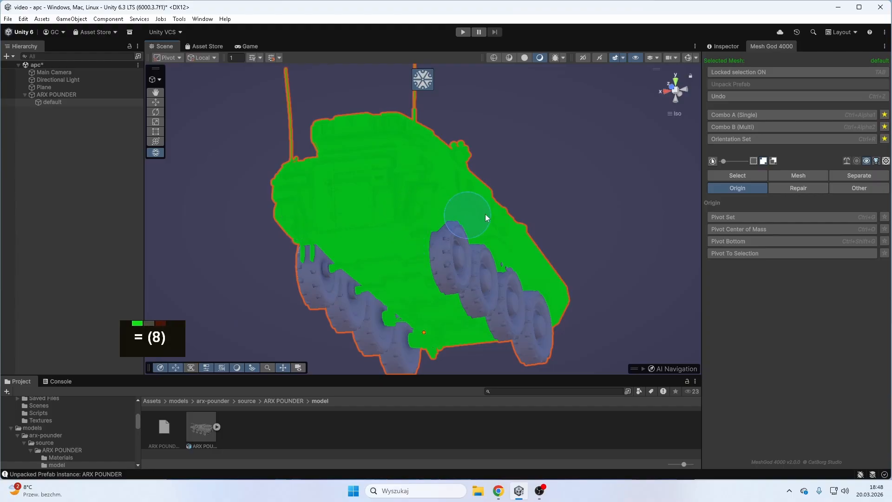
- Grow the selection further to cover the last small hull fragments above and between the wheels
right_click_drag(485, 214, 414, 239)
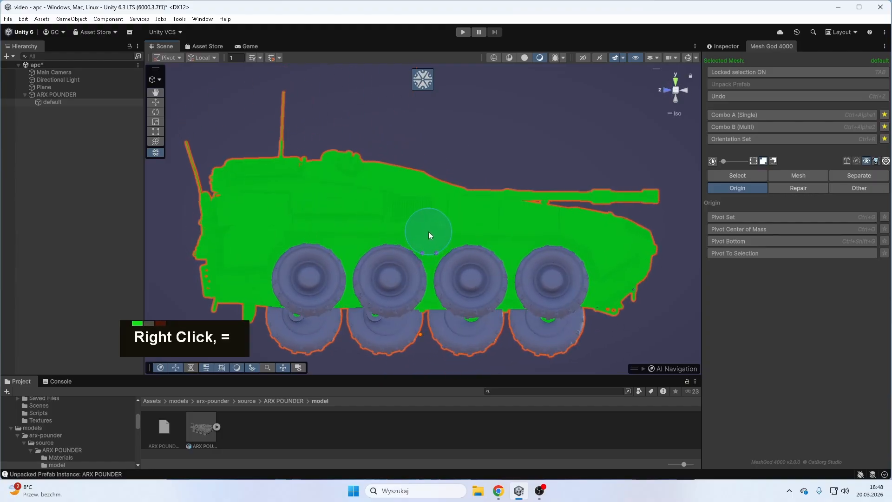
key("equal")
key("equal")
key("equal")
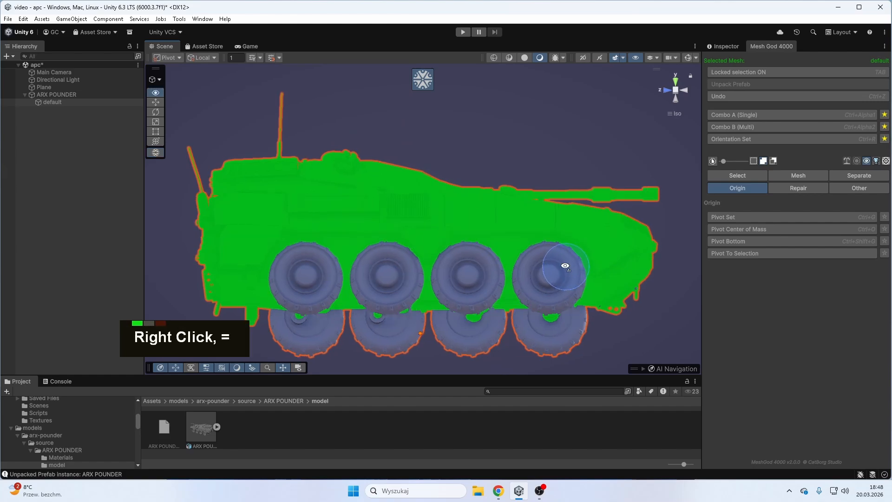
right_click_drag(563, 259, 400, 354)
key("equal")
key("equal")
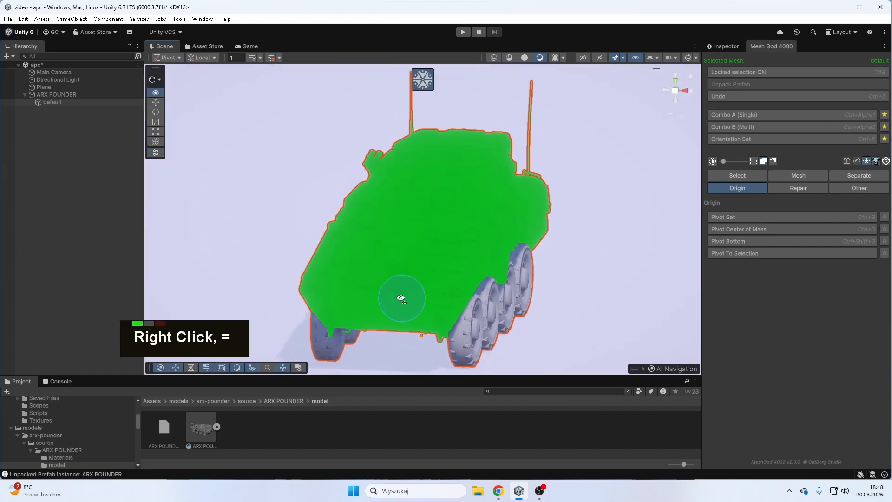
- Return to box selection and use Mesh Move to shift the selected hull sideways, clear of the wheels
scroll(454, 265, "down", 2)
left_click(715, 160)
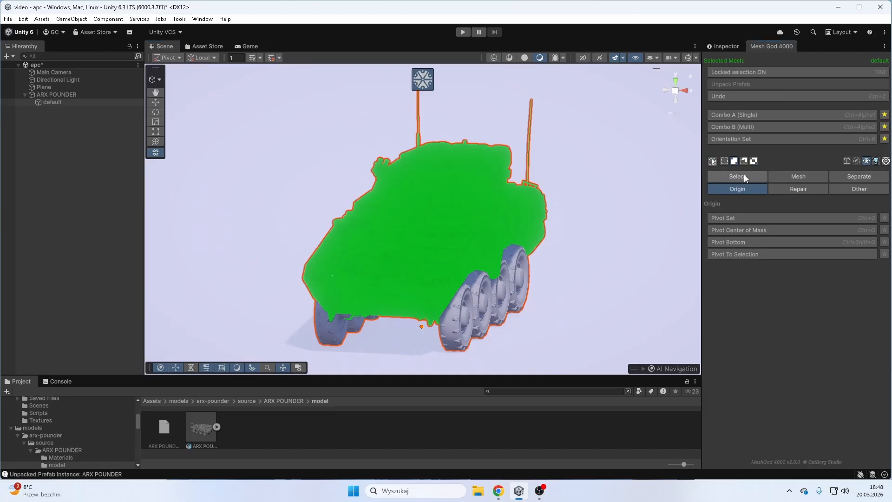
left_click(780, 176)
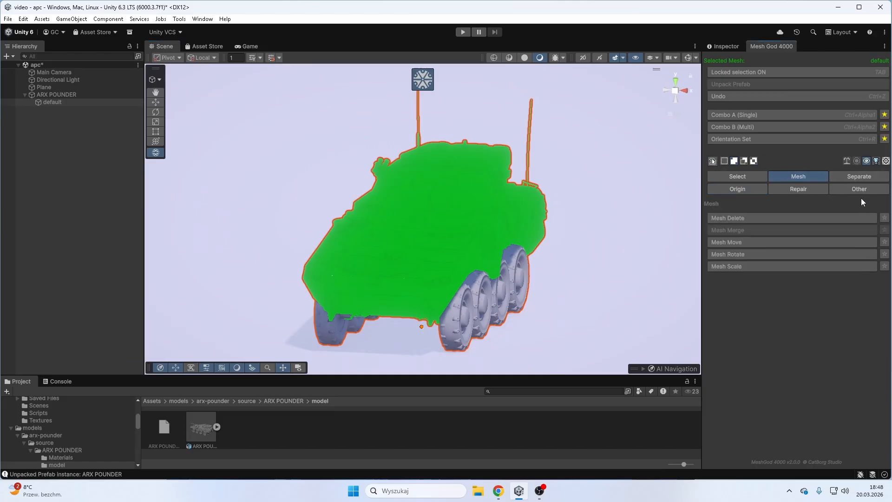
left_click(748, 242)
left_click_drag(469, 228, 701, 269)
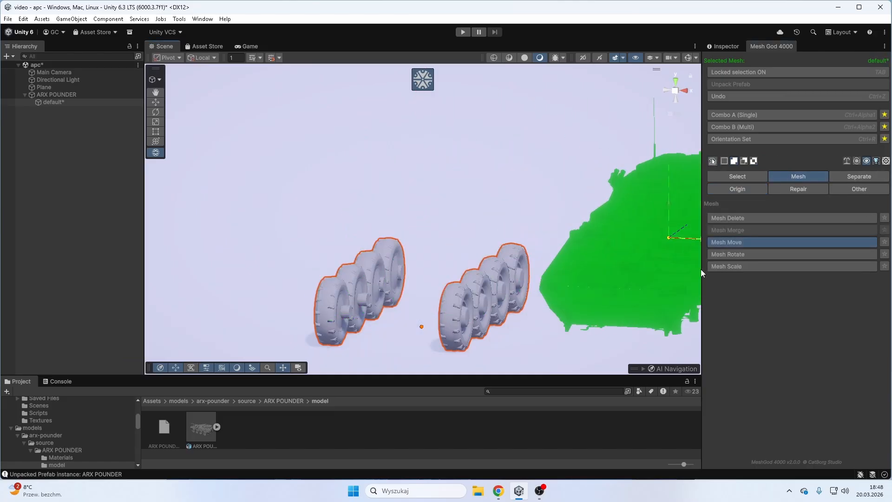
right_click_drag(701, 269, 451, 277)
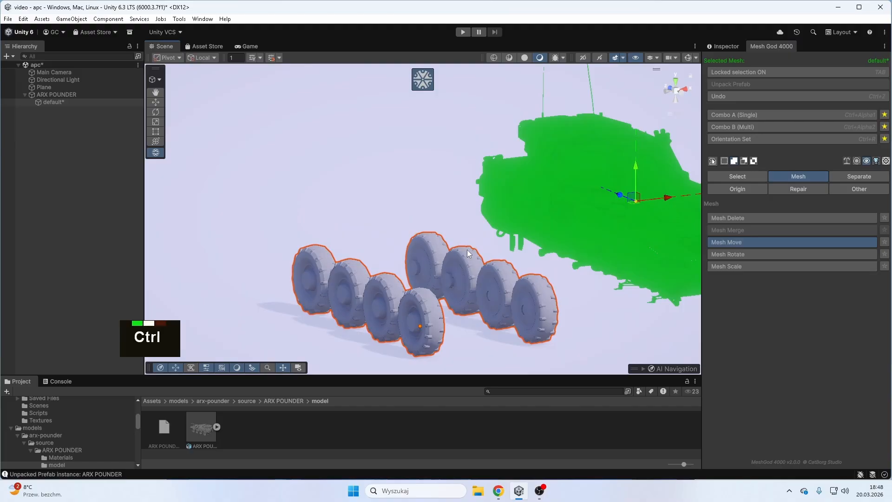
- Undo the sideways hull move and separate the selected hull and turret from the wheels with Separate Selected
key("ctrl+z")
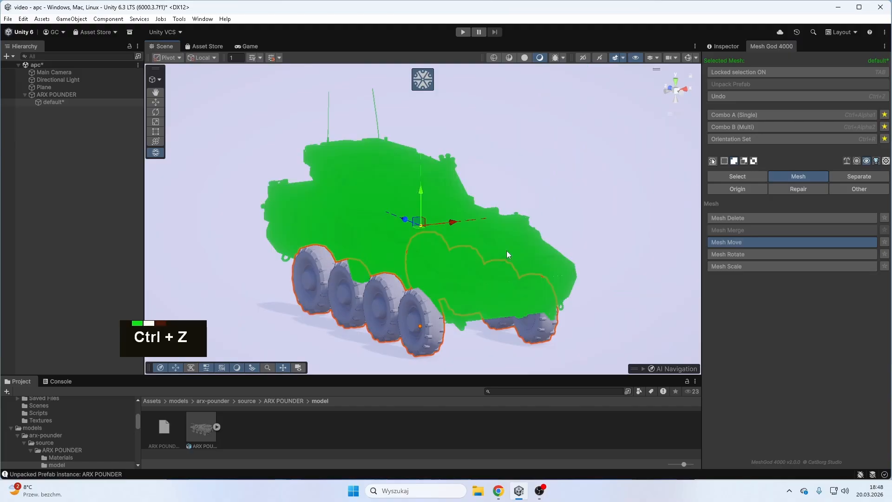
left_click(873, 177)
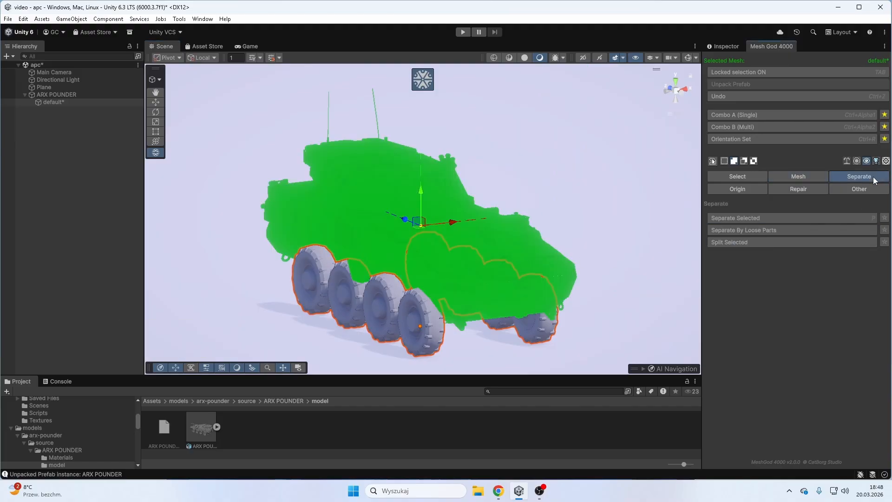
left_click(746, 218)
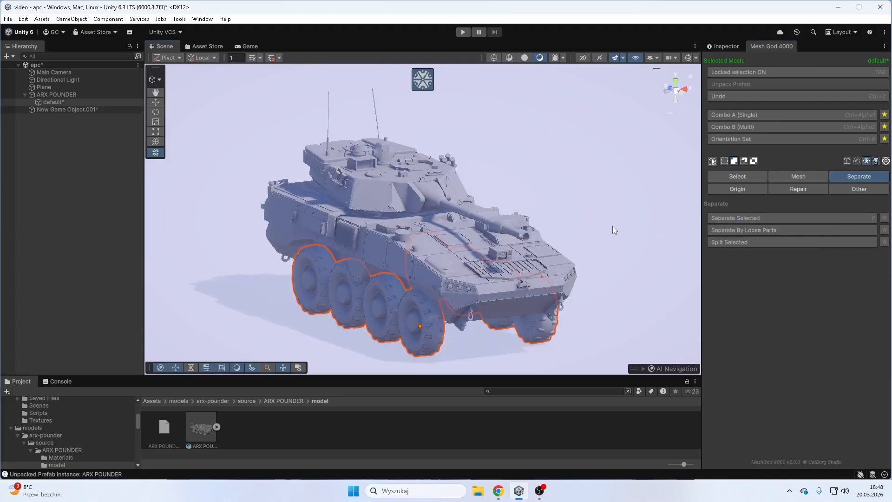
- Unlock the mesh selection and deactivate the separated hull object so only the wheels show
right_click_drag(613, 226, 628, 165)
left_click(765, 71)
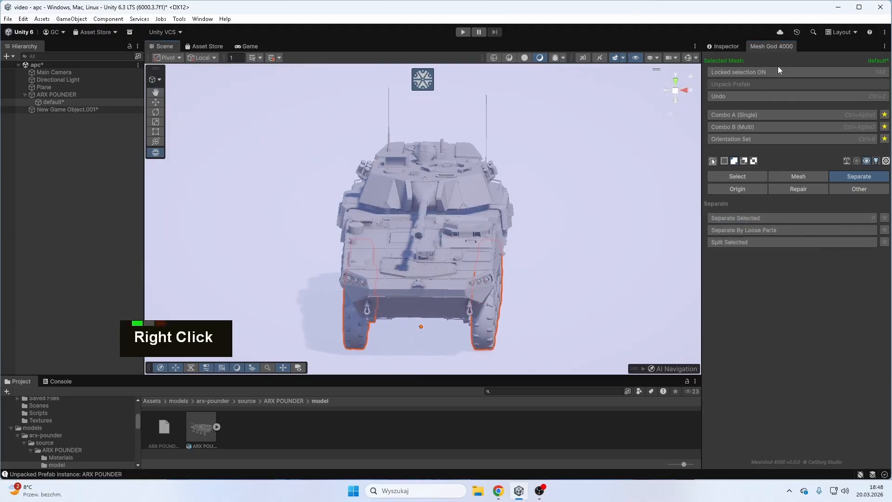
right_click_drag(567, 204, 442, 200)
left_click(82, 109)
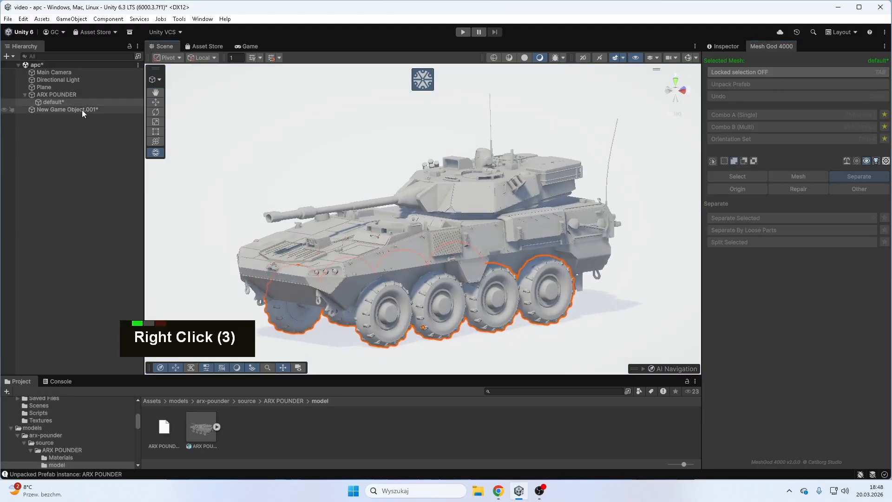
left_click(91, 103)
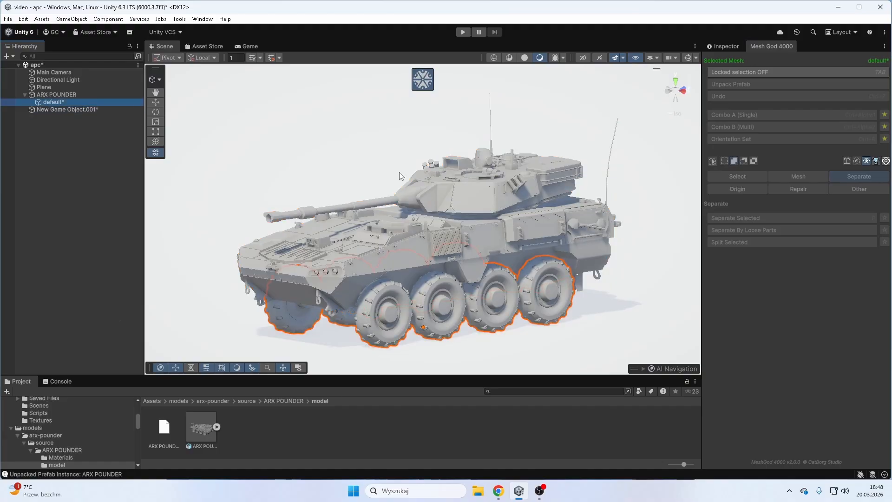
right_click_drag(400, 173, 449, 216)
left_click(84, 110)
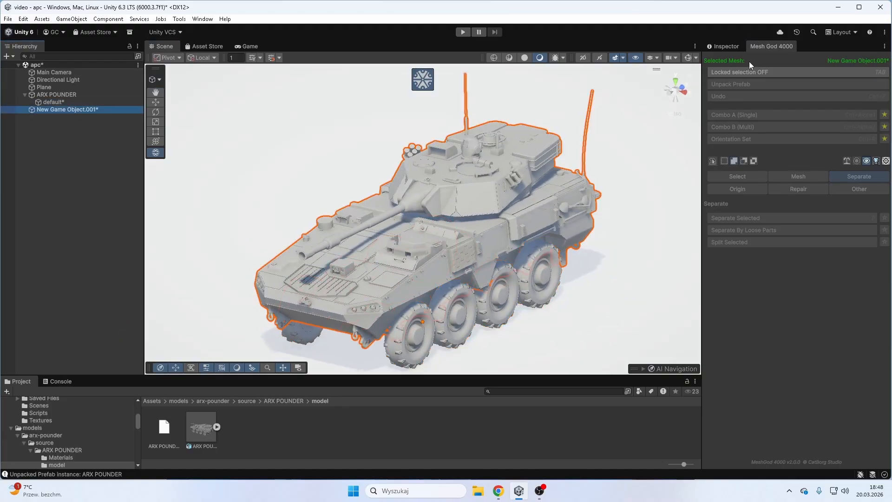
left_click(736, 49)
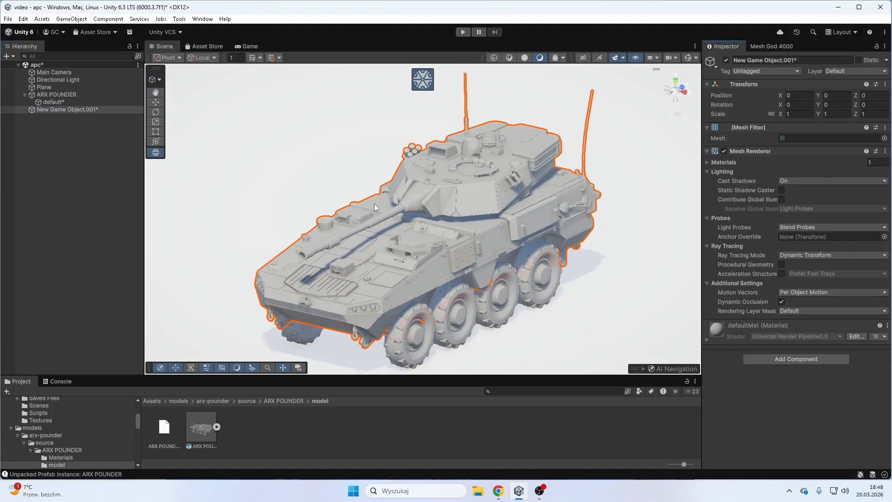
left_click(726, 60)
- Select the wheel mesh, lock the selection and check the wheels from above for leftover axle parts
left_click(773, 46)
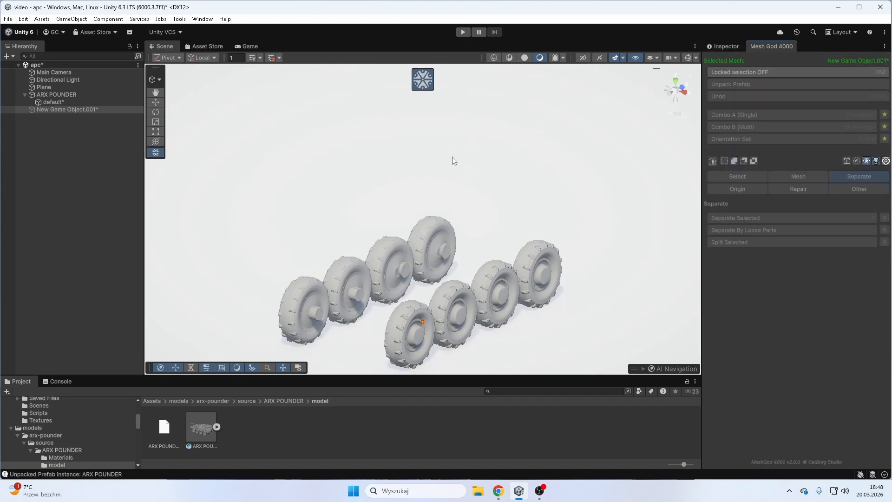
left_click(47, 103)
right_click_drag(386, 194, 478, 217)
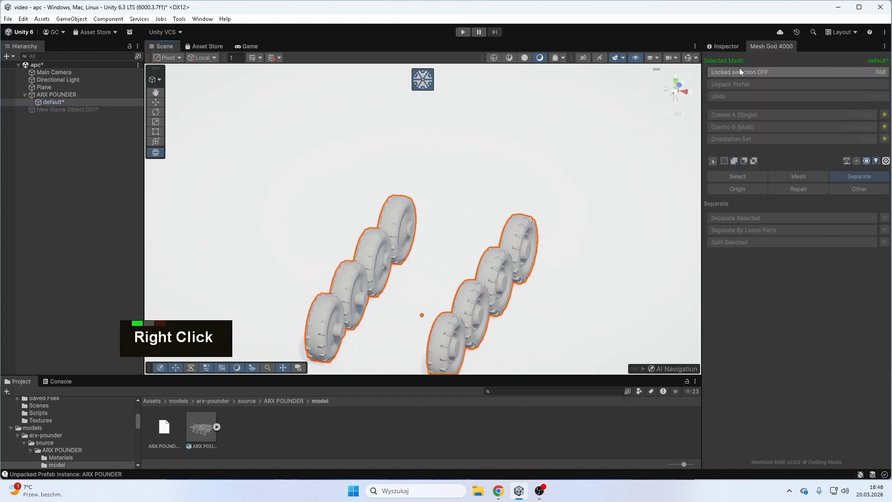
left_click(740, 72)
left_click(676, 83)
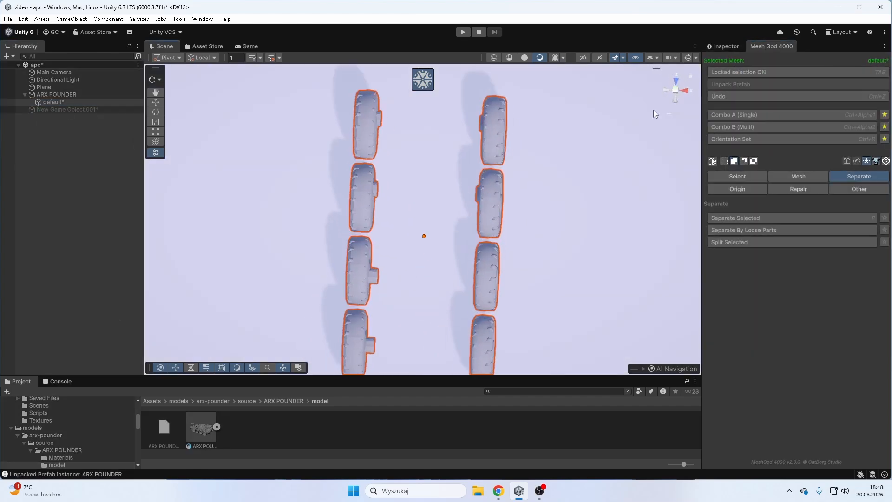
scroll(548, 237, "down", 6)
right_click_drag(508, 244, 414, 184)
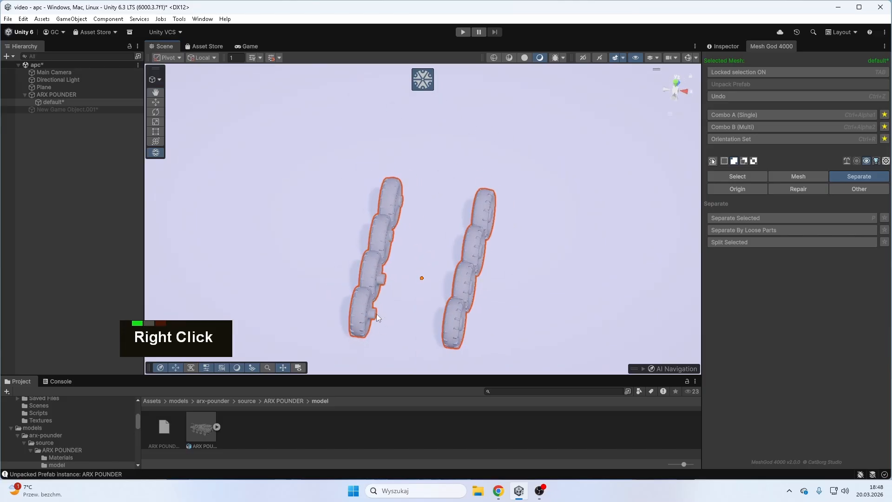
- Undo the hull's deactivation and separation, going back to the hull selection on the joined mesh
key("ctrl+z")
key("ctrl+z")
right_click_drag(506, 267, 525, 73)
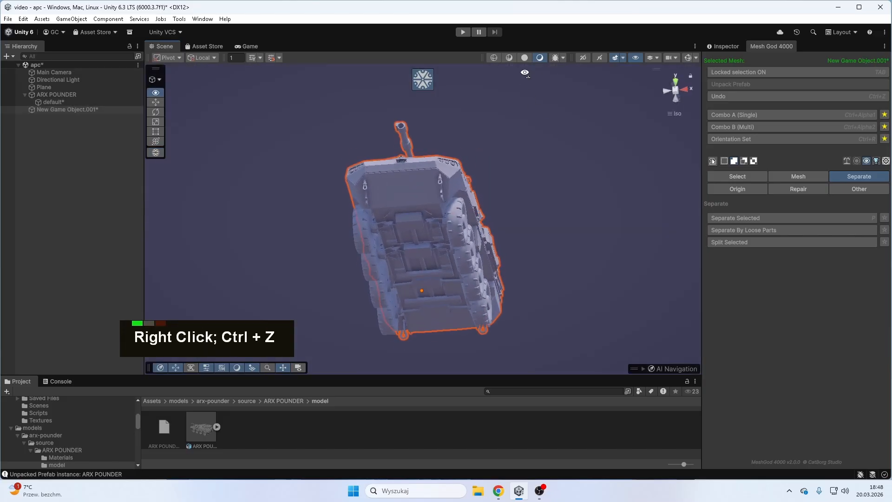
scroll(349, 270, "up", 8)
scroll(394, 255, "down", 2)
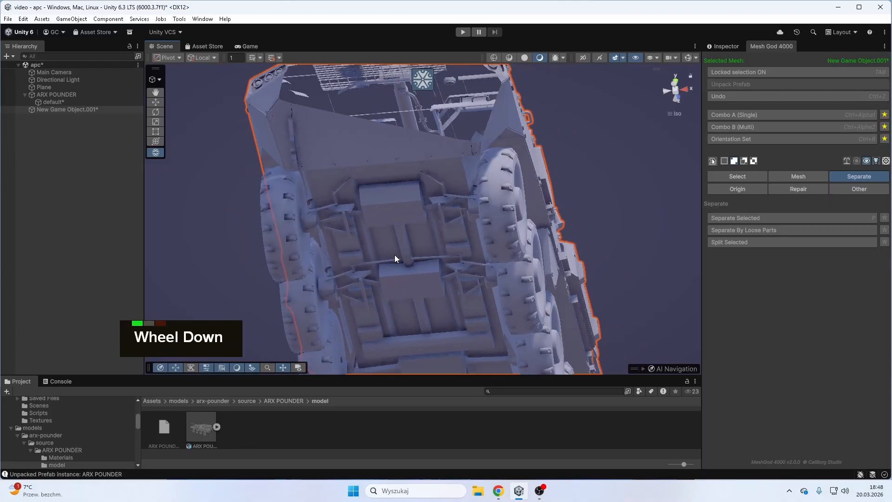
right_click_drag(395, 255, 417, 251)
key("ctrl+z")
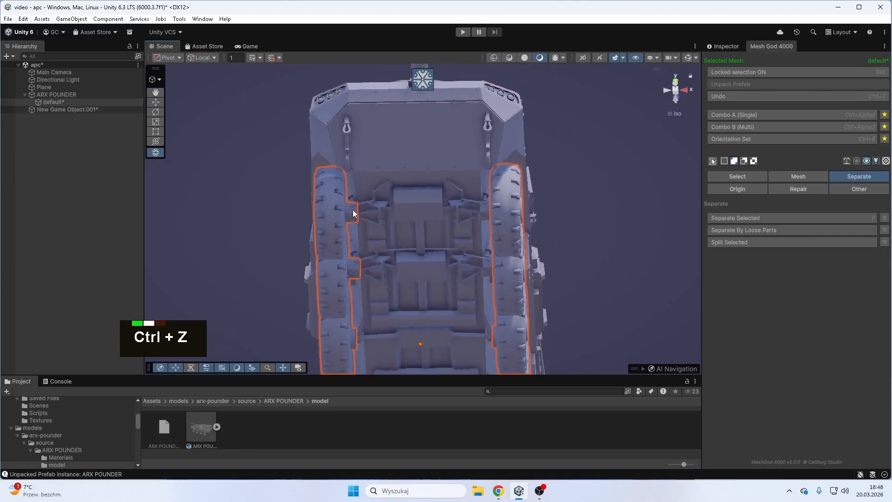
key("ctrl+z")
key("ctrl+z")
key("ctrl+z")
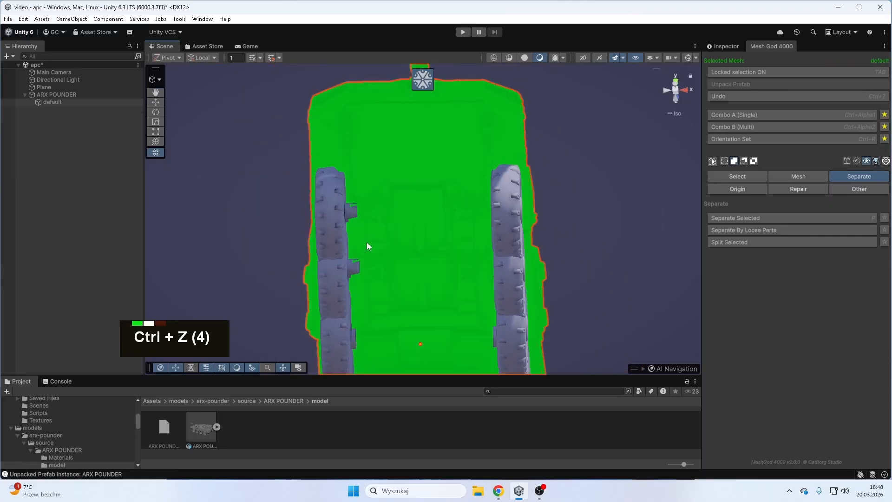
- Add the two unselected axle stubs beside the front wheels on the vehicle's underside to the selection as linked parts
middle_click_drag(490, 196, 452, 236, "shift")
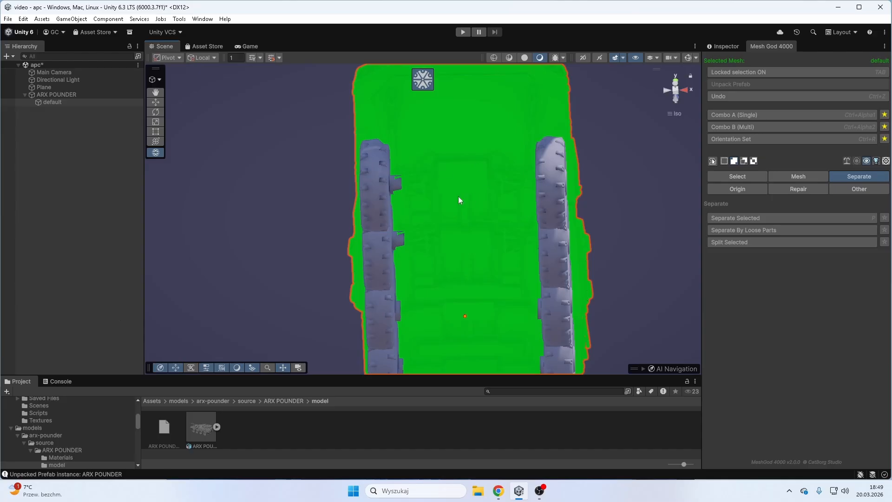
right_click_drag(444, 199, 414, 170)
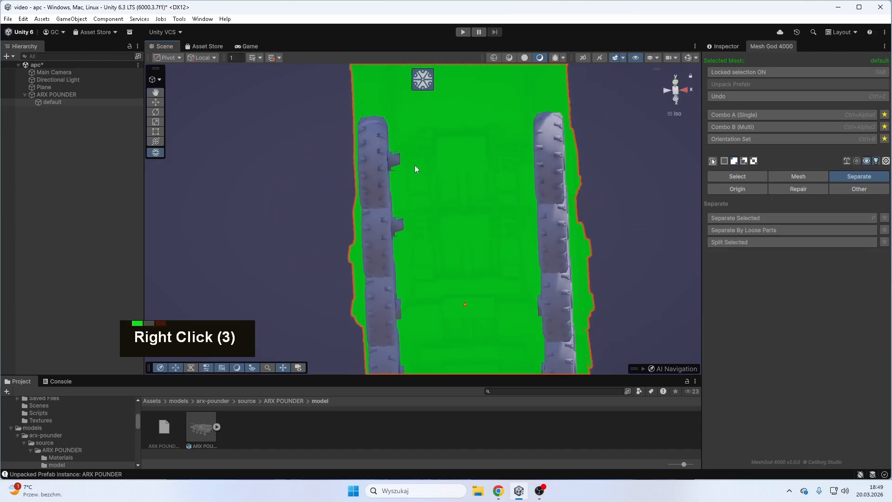
key("l")
- Add the remaining axle stubs on the inner sides of the middle and rear wheels to the selection
key("l")
right_click_drag(445, 260, 461, 232)
key("l")
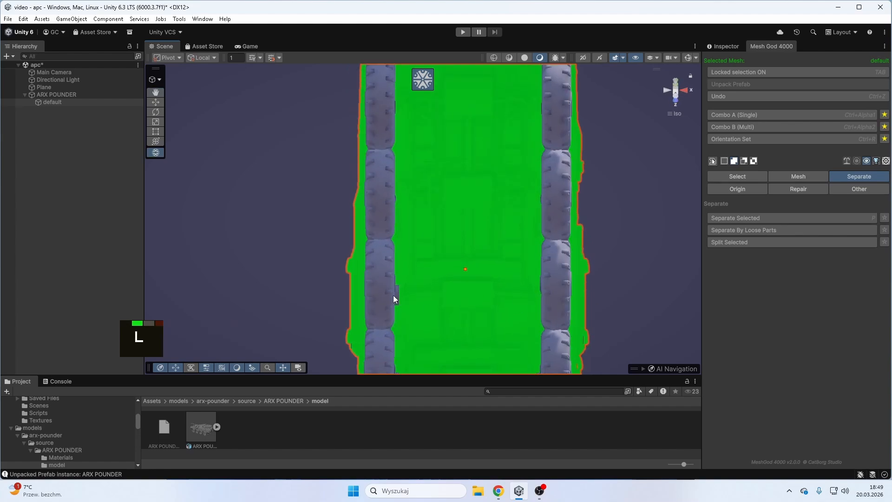
key("l")
middle_click_drag(474, 319, 386, 264, "shift")
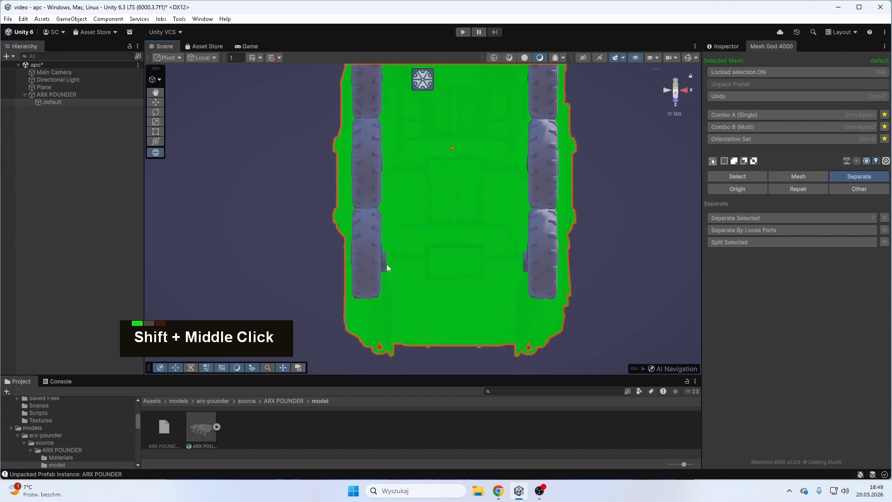
key("l")
key("l")
- Shift the selected hull sideways off the wheels with Mesh Move as a check and undo the move
right_click_drag(522, 261, 446, 197)
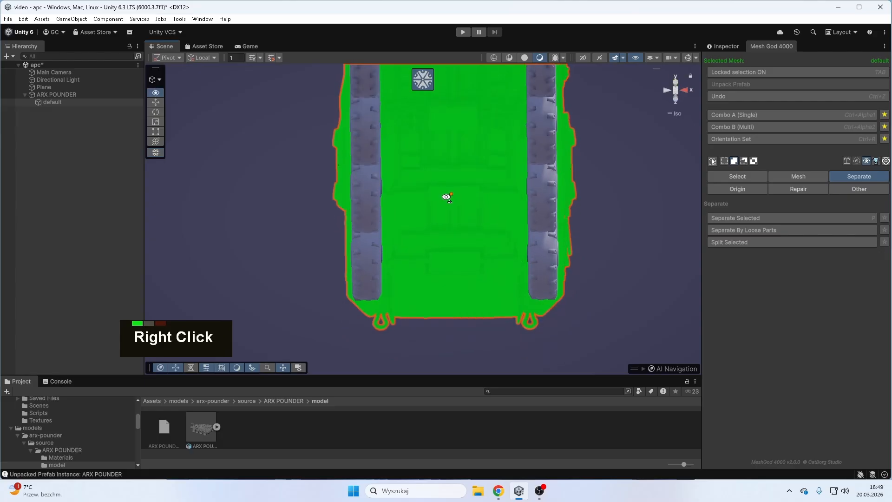
scroll(447, 197, "down", 2)
left_click(779, 176)
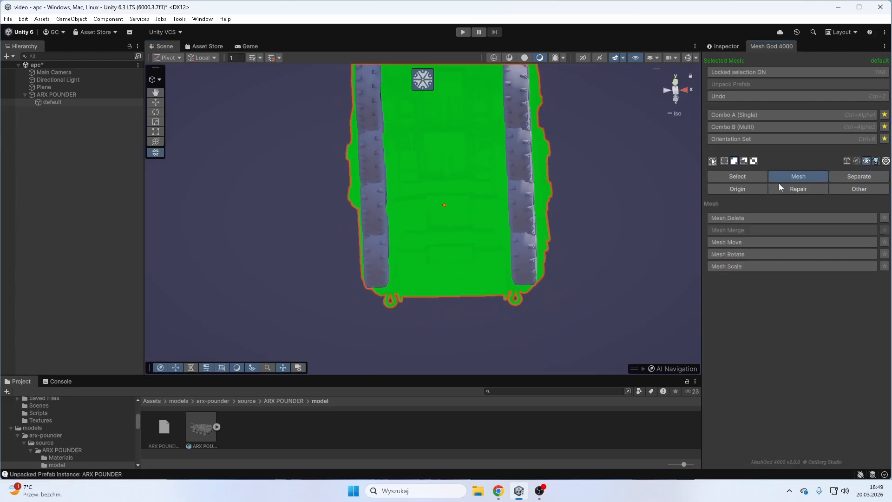
left_click(749, 242)
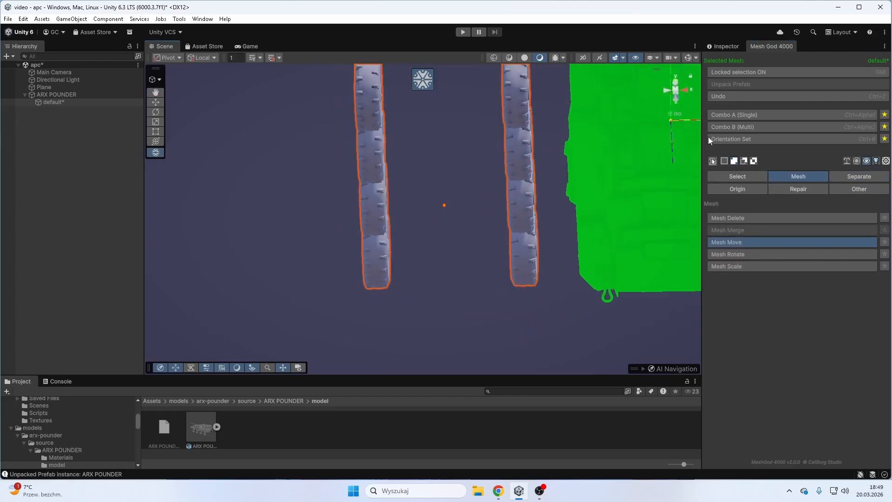
key("ctrl+z")
- Separate the selected hull and turret, including the axle stubs, from the wheels into their own object
left_click(859, 177)
left_click(743, 218)
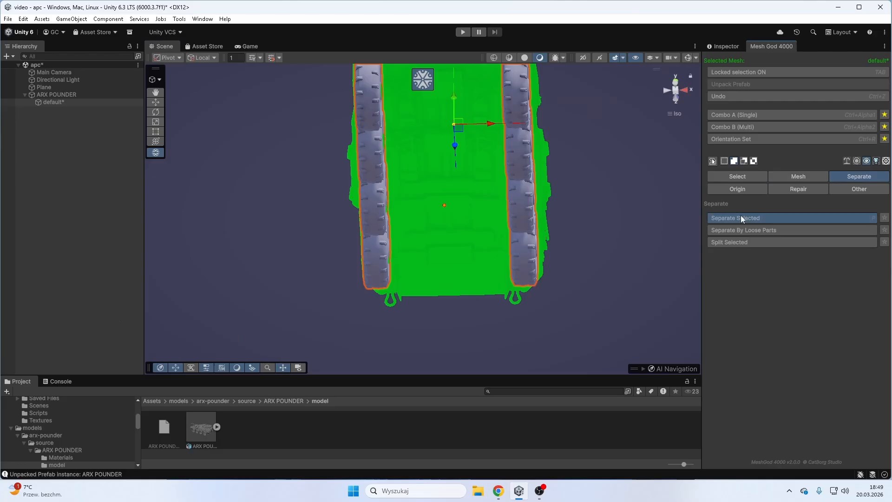
right_click_drag(535, 155, 483, 257)
scroll(486, 253, "down", 2)
right_click_drag(535, 193, 517, 218)
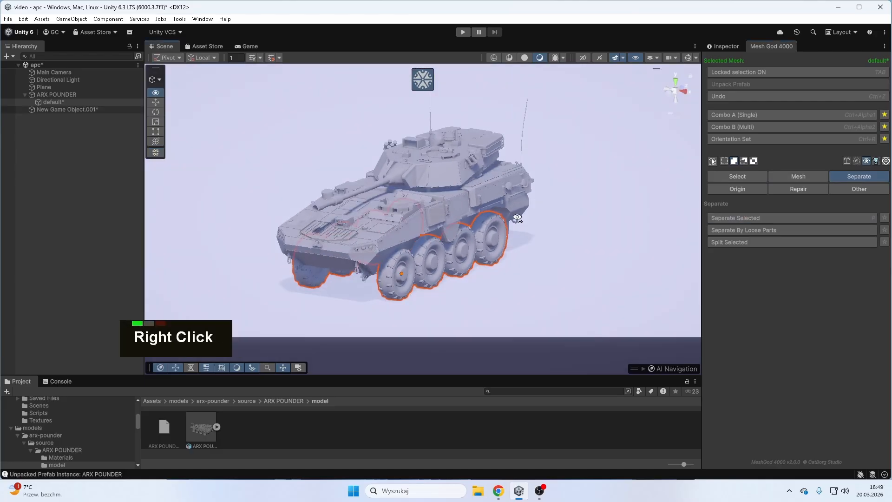
- Temporarily deactivate the wheel mesh to inspect the separated hull and reactivate it
left_click(724, 46)
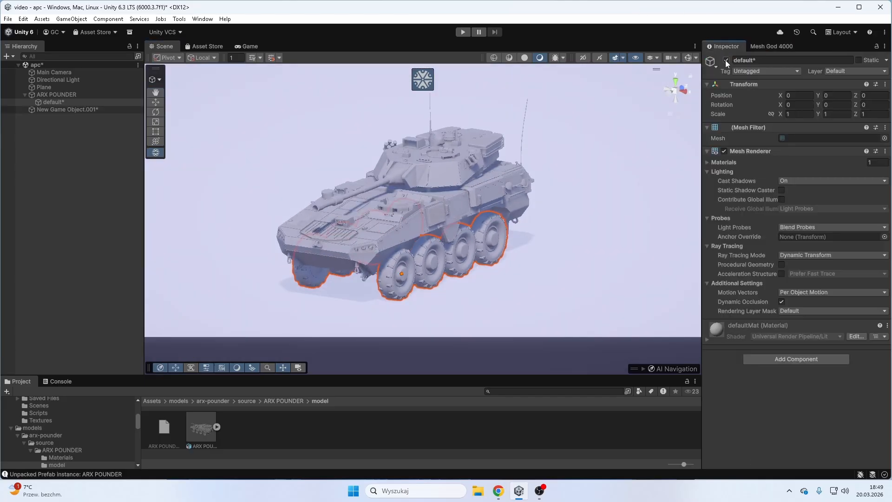
left_click(727, 60)
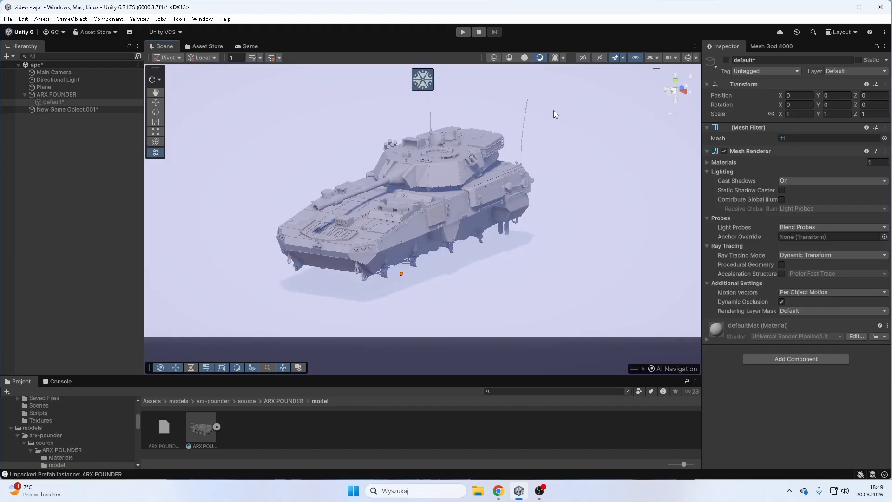
left_click(726, 60)
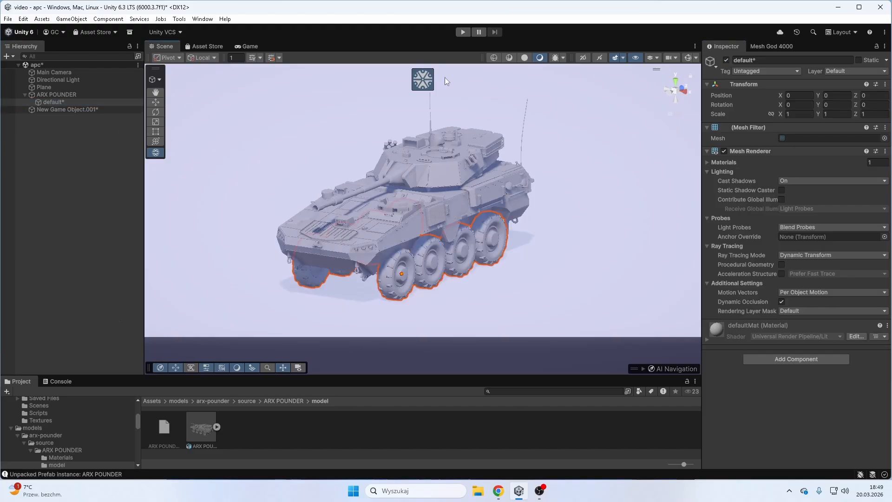
- Turn off the locked selection, select the separated hull object and deactivate it
left_click(770, 44)
left_click(760, 71)
left_click(111, 109)
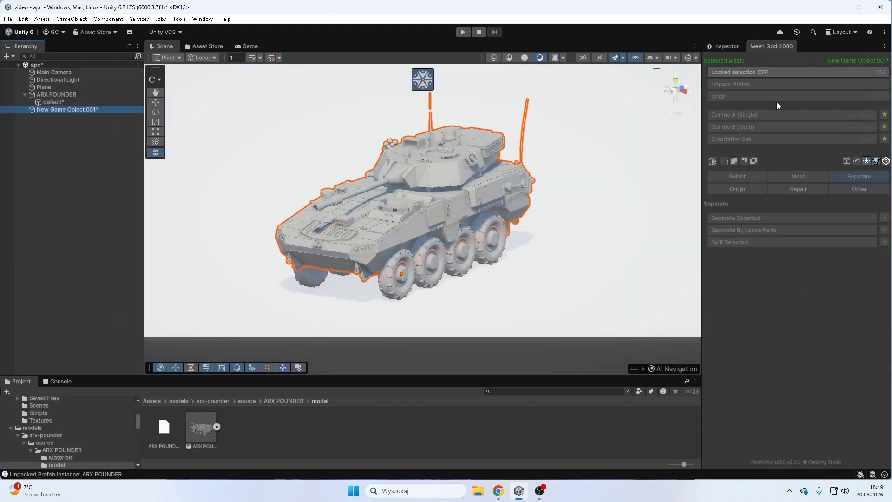
left_click(725, 46)
left_click(725, 61)
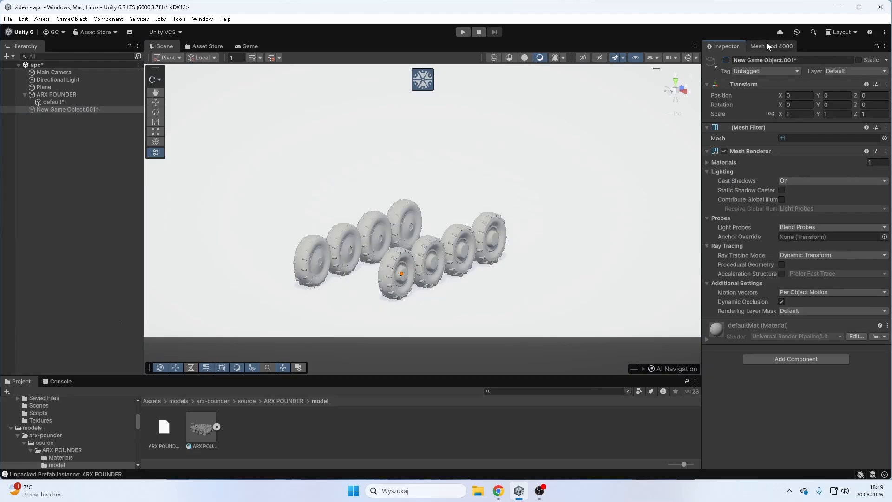
- Select the wheel mesh, switch to the top view and lock the selection on it
left_click(766, 43)
right_click_drag(208, 194, 454, 305)
left_click(476, 287)
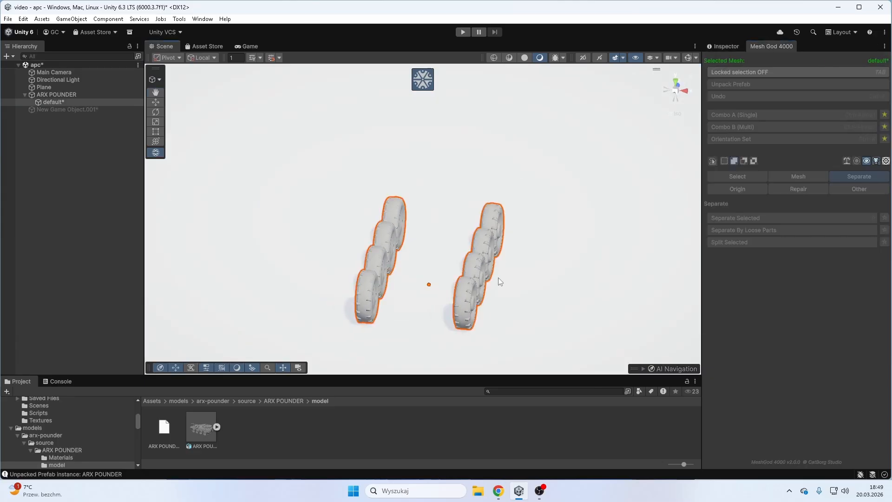
left_click(676, 85)
left_click(755, 70)
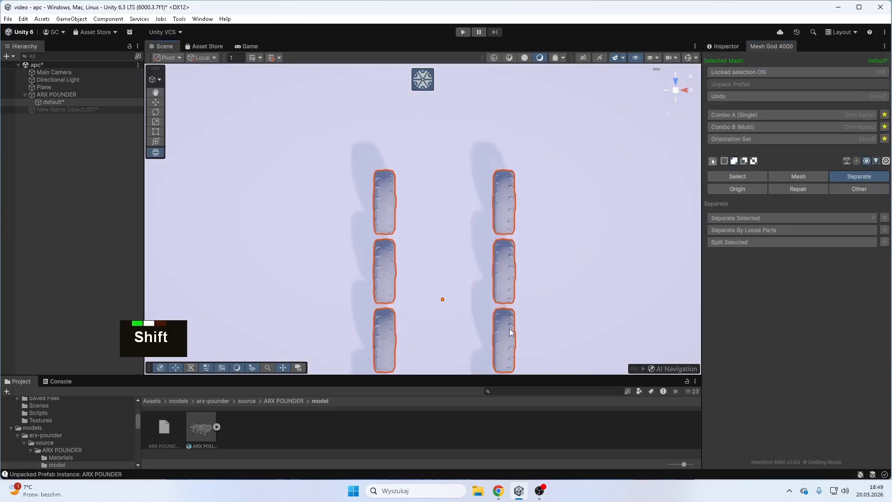
- Box-select the complete front wheel of the right-hand row as seen from above
middle_click_drag(510, 333, 516, 315, "shift")
scroll(517, 315, "up", 2)
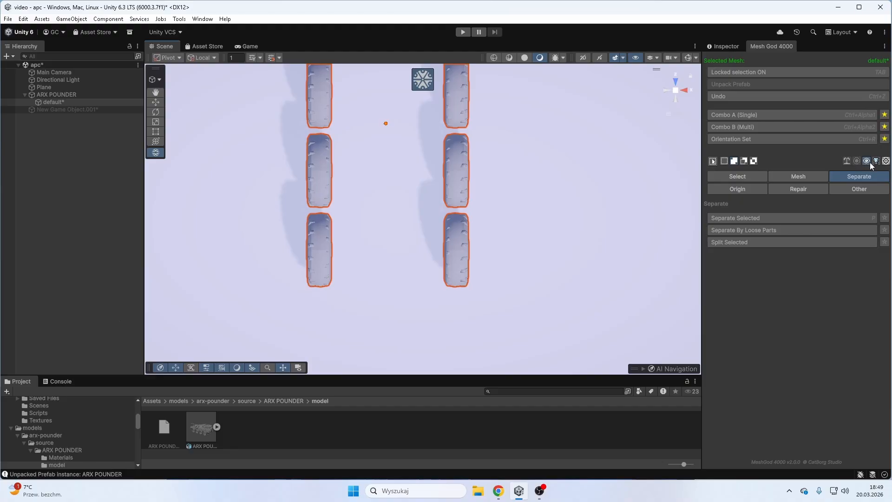
left_click_drag(461, 267, 498, 211)
- Try shifting the selected front wheel with Mesh Move and undo the move
left_click(785, 176)
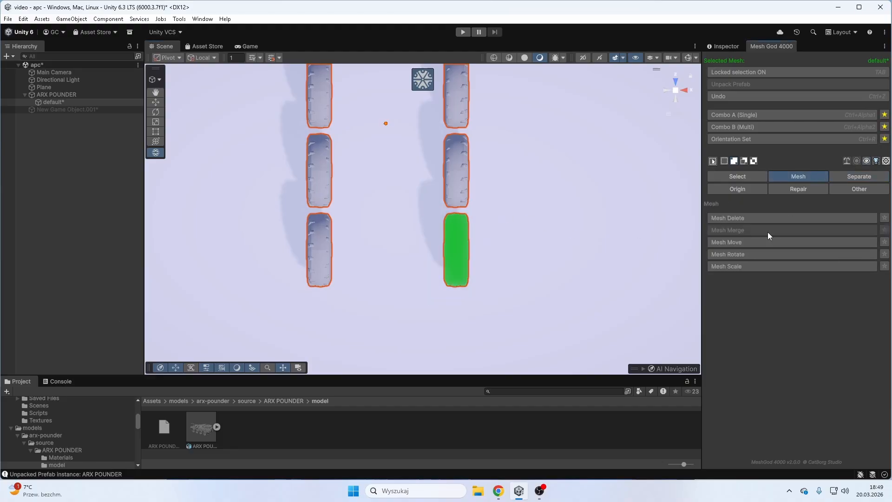
left_click(739, 242)
key("ctrl+z")
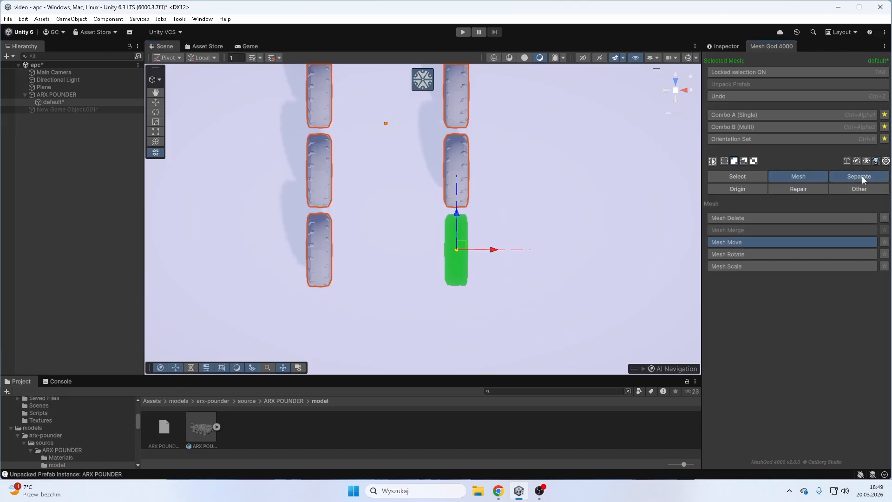
- Separate the selected front wheel of the right-hand row into its own object and box-select the left-hand row's front wheel
left_click(863, 177)
left_click(776, 218)
left_click_drag(270, 300, 358, 214)
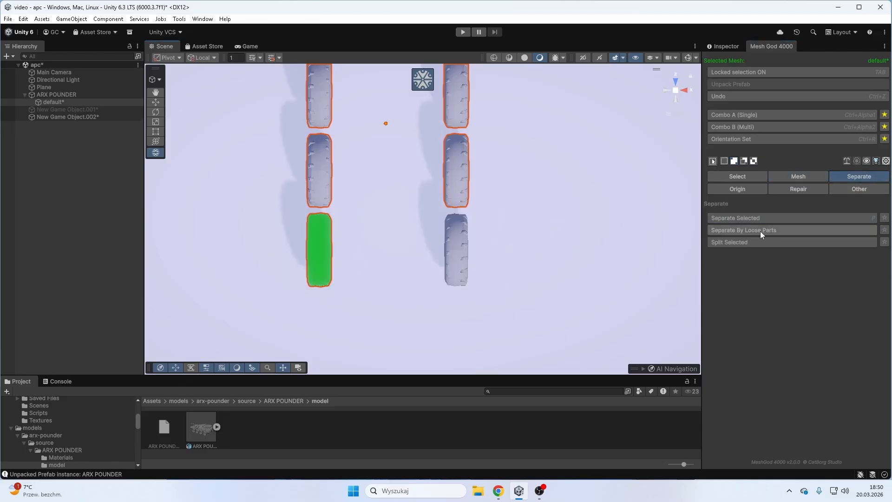
- Try shifting the left-hand row's selected front wheel sideways with Mesh Move and undo the move
left_click(799, 177)
left_click(740, 241)
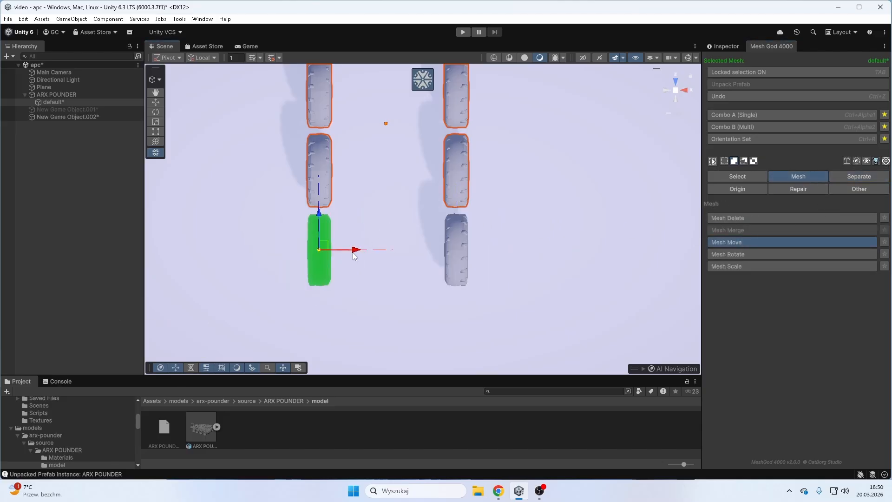
left_click_drag(357, 251, 414, 250)
key("ctrl+z")
- Separate the selected left-hand front wheel and both second-row wheels into individual objects with Separate Selected
left_click(864, 176)
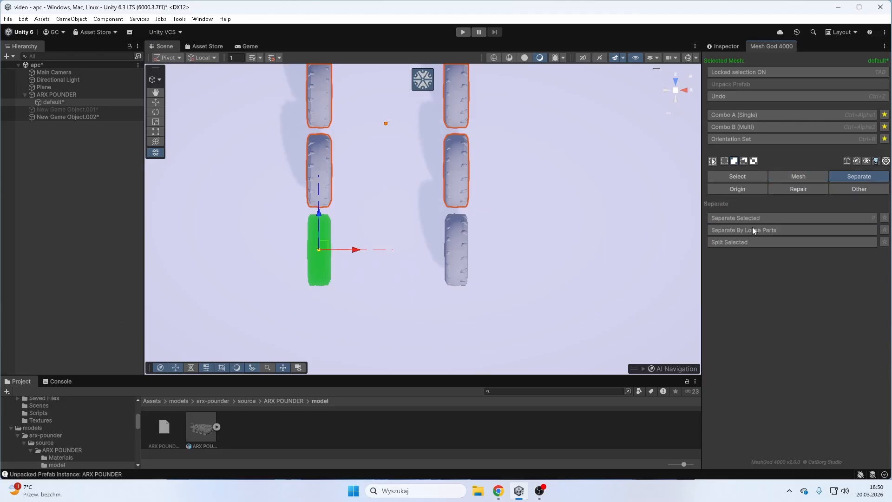
left_click(757, 219)
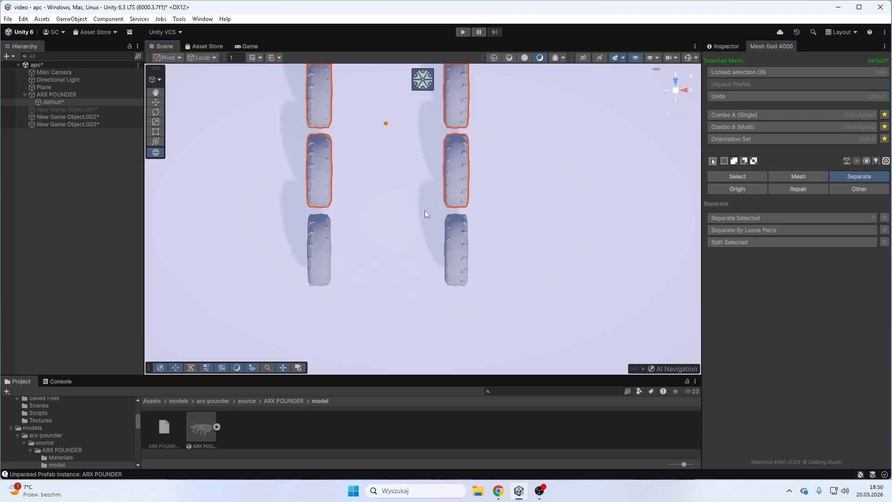
left_click_drag(425, 210, 504, 134)
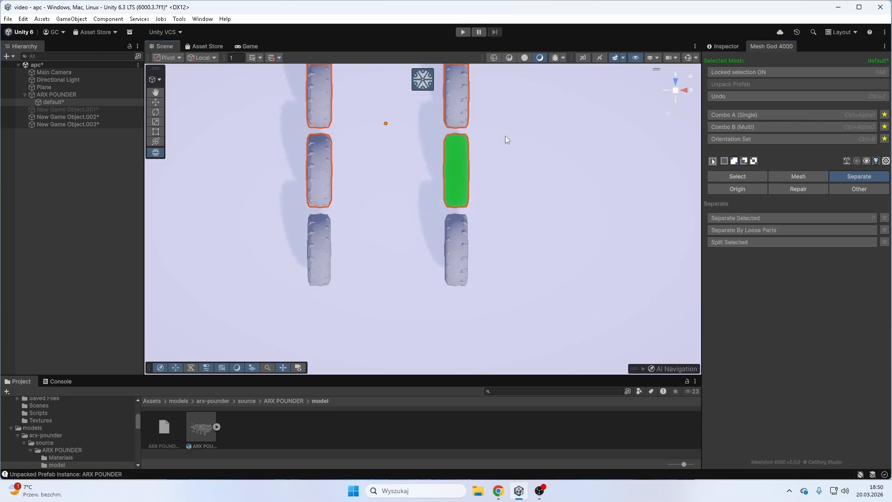
left_click(787, 218)
left_click_drag(337, 183, 379, 132)
left_click(813, 218)
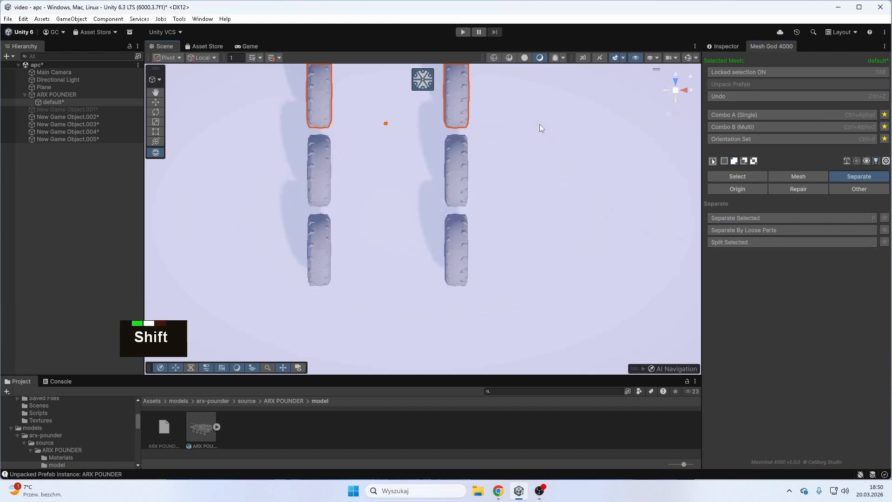
- Box-select each of the two third-row wheels and separate them into individual objects
middle_click_drag(539, 125, 482, 216, "shift")
left_click_drag(444, 261, 521, 180)
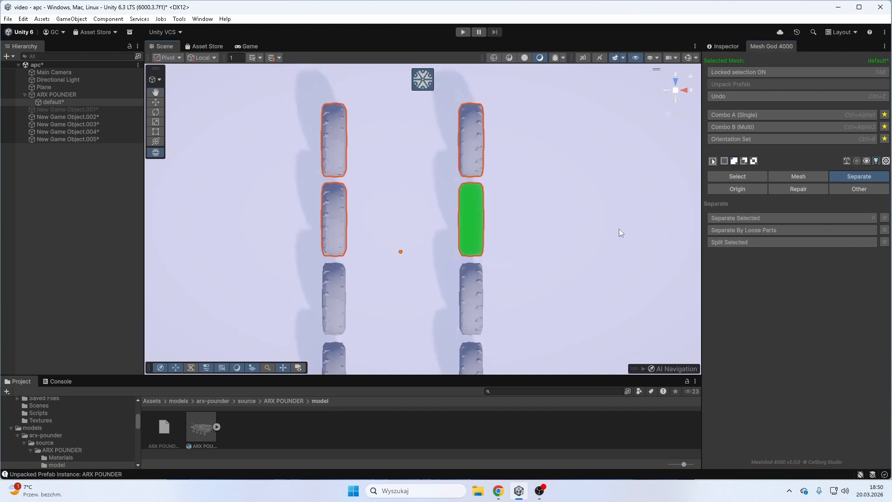
left_click(753, 217)
left_click_drag(323, 244, 390, 180)
left_click(798, 218)
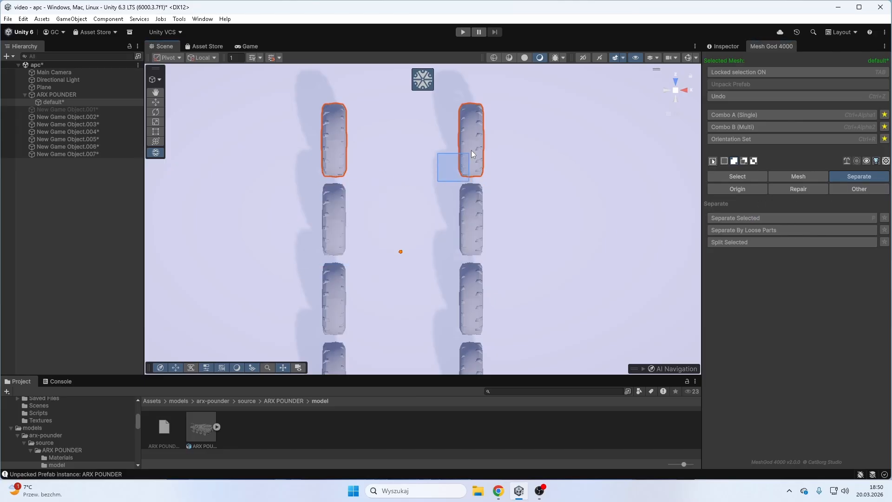
- Box-select each of the two rearmost wheels and separate them into individual objects
left_click_drag(472, 154, 515, 96)
left_click(746, 218)
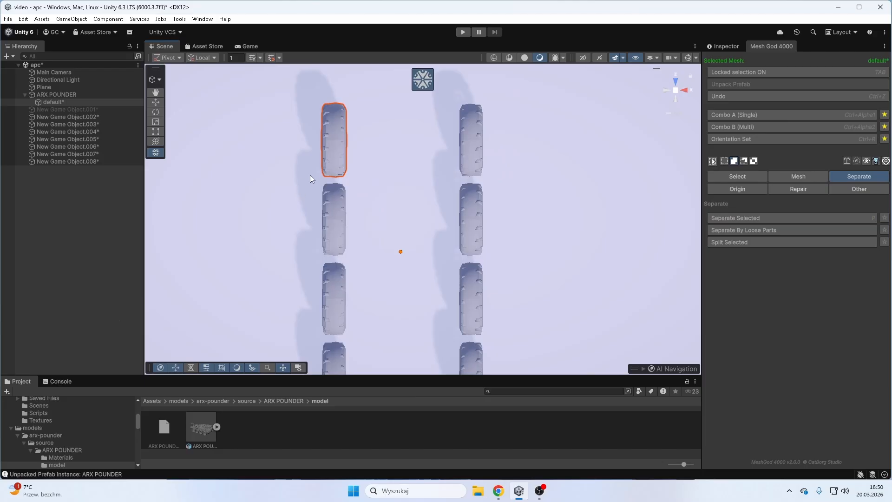
left_click_drag(298, 185, 378, 96)
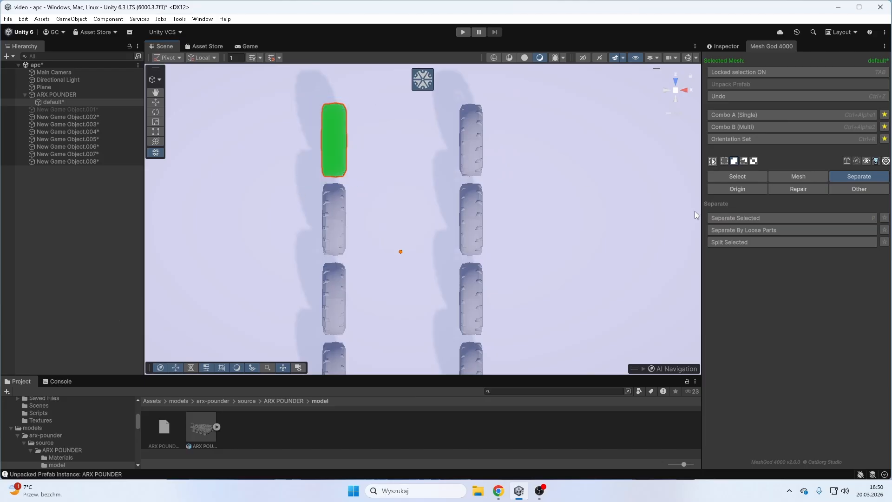
left_click(771, 217)
- Turn off the locked selection and select all eight separated wheel objects, New Game Object.002 to New Game Object.009
right_click_drag(665, 286, 554, 239)
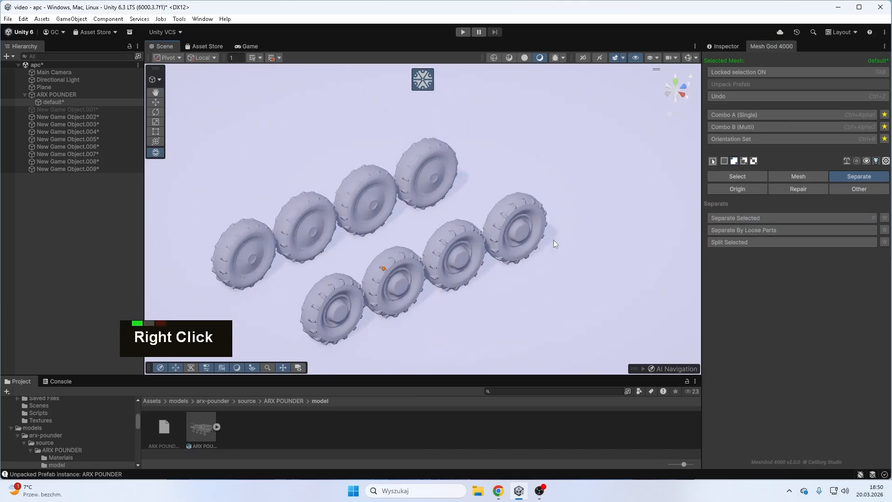
left_click(793, 73)
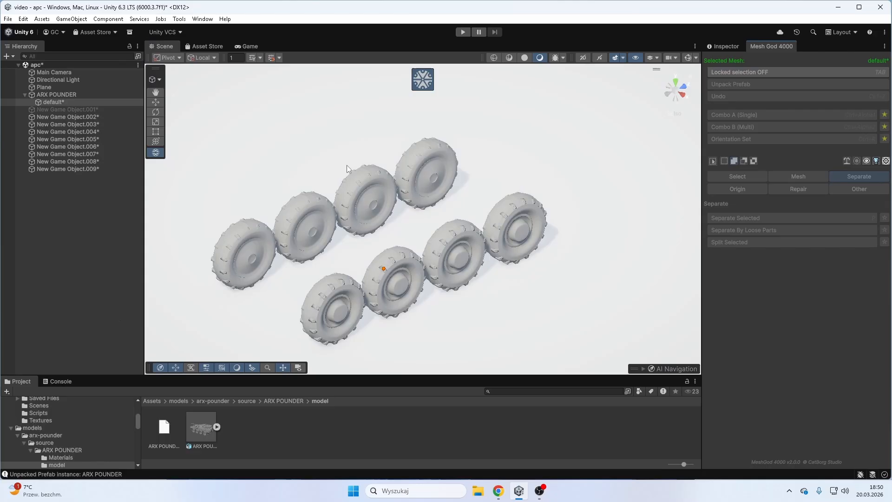
left_click(91, 117)
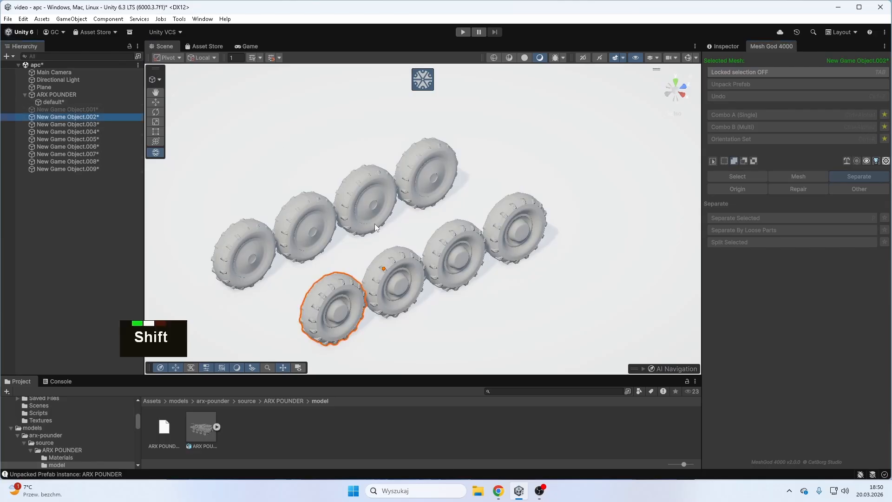
middle_click_drag(325, 270, 397, 209, "shift")
right_click_drag(398, 209, 395, 233)
right_click_drag(581, 196, 478, 222)
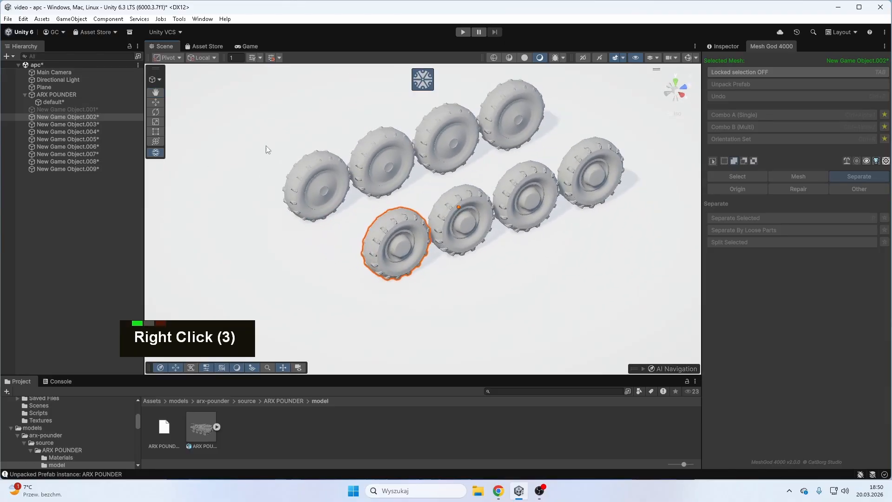
left_click(89, 169, "shift")
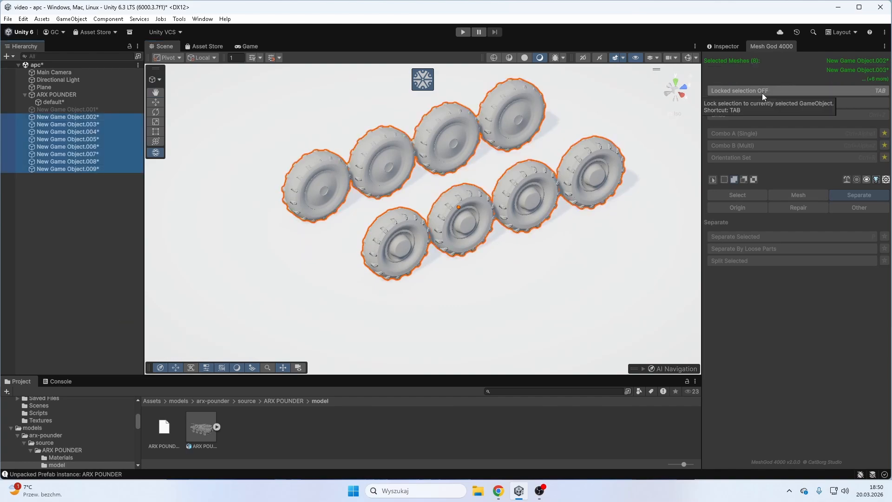
- Lock the selection on the eight wheels and select the linked faces of the right-hand row's four wheels
left_click(762, 91)
right_click_drag(363, 195, 358, 173)
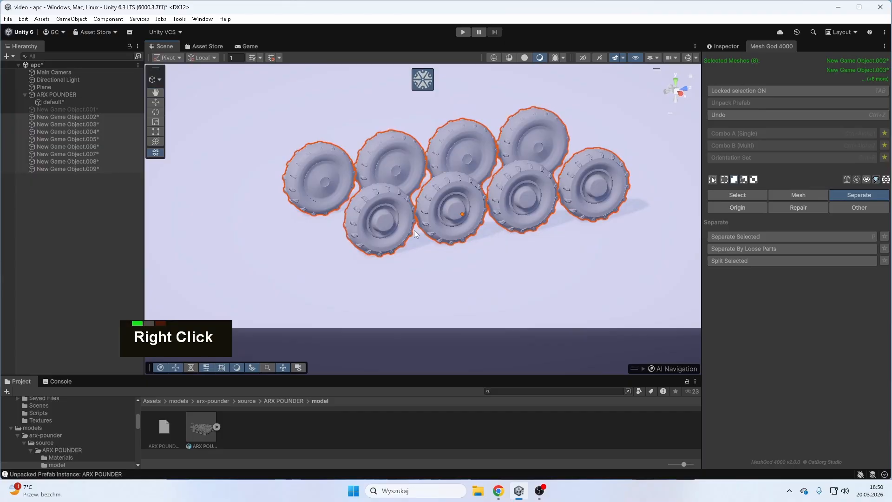
left_click(386, 222)
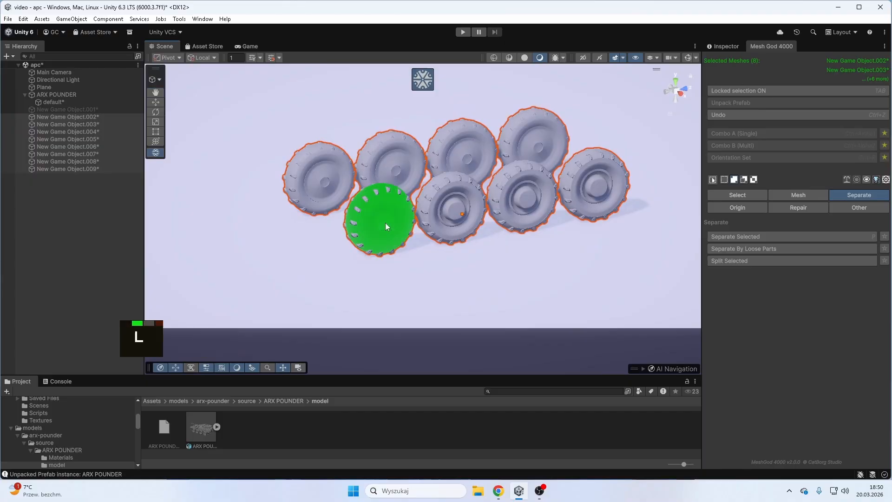
left_click(458, 212)
right_click_drag(458, 212, 448, 208)
left_click(489, 215)
right_click_drag(580, 230, 526, 227)
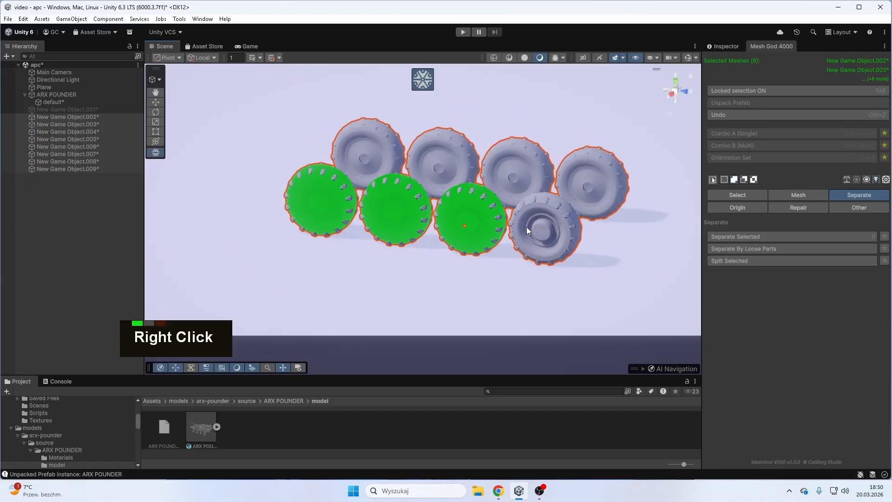
left_click(526, 227)
- Add the linked faces of the left-hand row's four wheels to the selection
right_click_drag(637, 167, 343, 226)
left_click(344, 226)
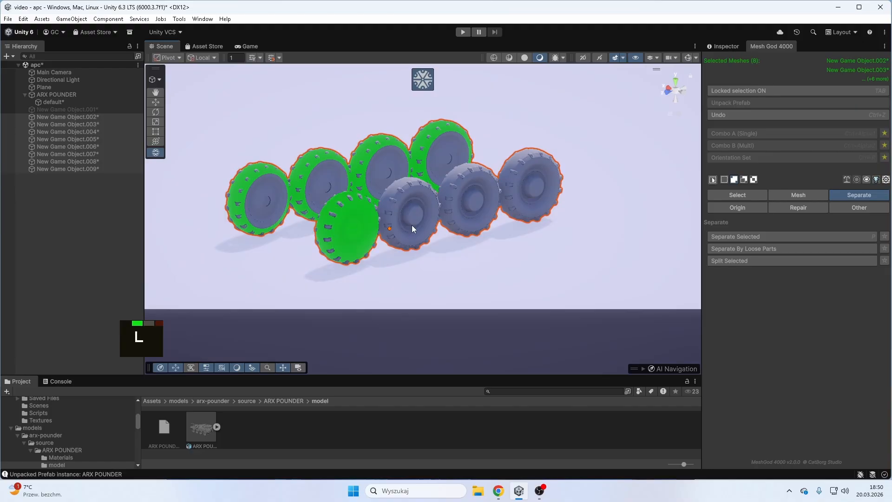
left_click(412, 225)
left_click(444, 212)
left_click(507, 197)
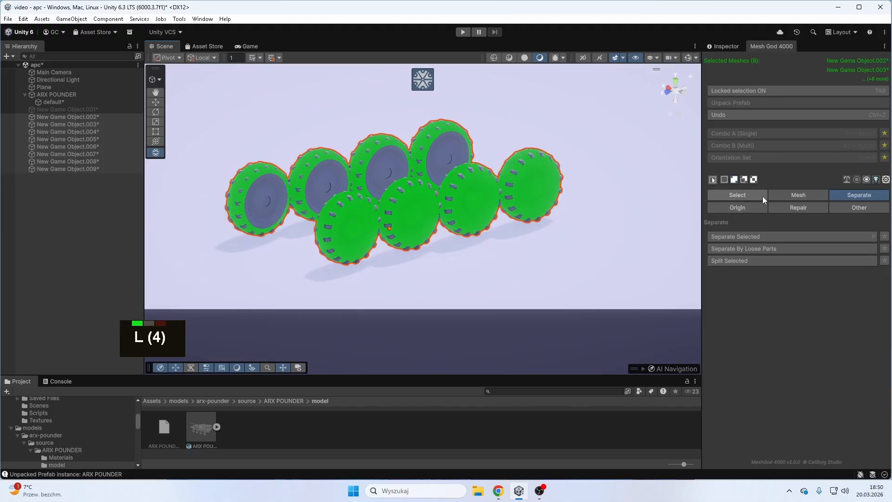
- Set every wheel's pivot to its center of mass and turn off the locked selection
left_click(741, 209)
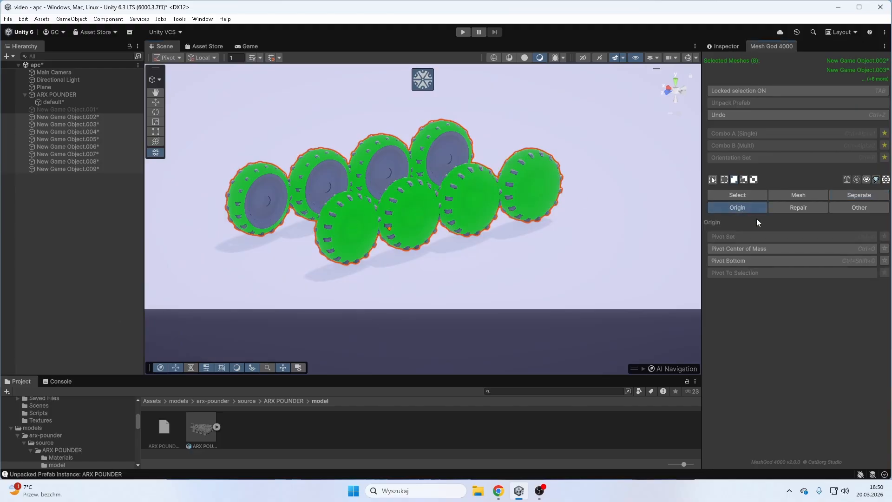
left_click(732, 249)
right_click_drag(461, 188, 347, 157)
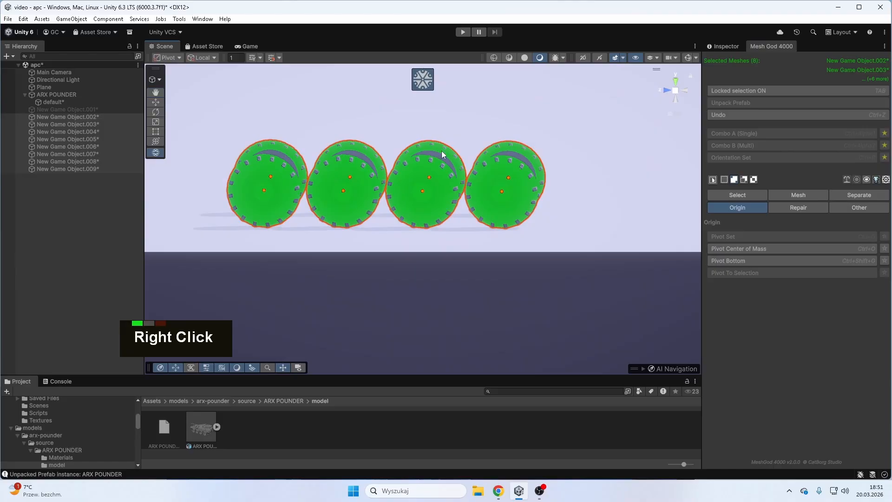
left_click(829, 90)
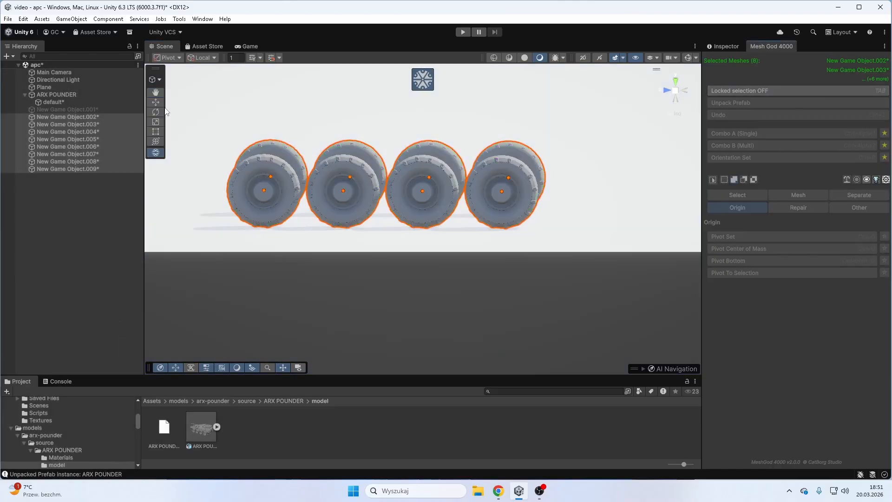
- Test-rotate all eight wheels around their own pivots with the Rotate tool and undo the rotations
left_click(156, 112)
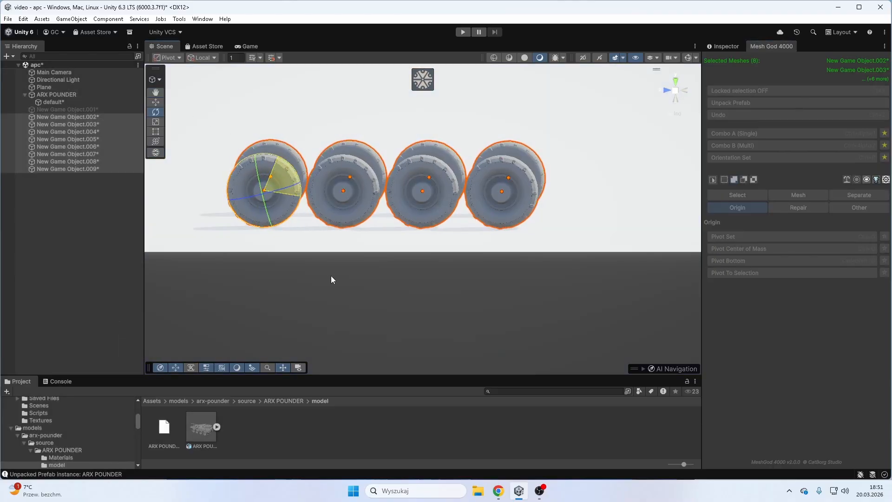
left_click_drag(331, 277, 232, 132)
key("ctrl+z")
right_click_drag(560, 160, 507, 179)
left_click_drag(291, 183, 268, 196)
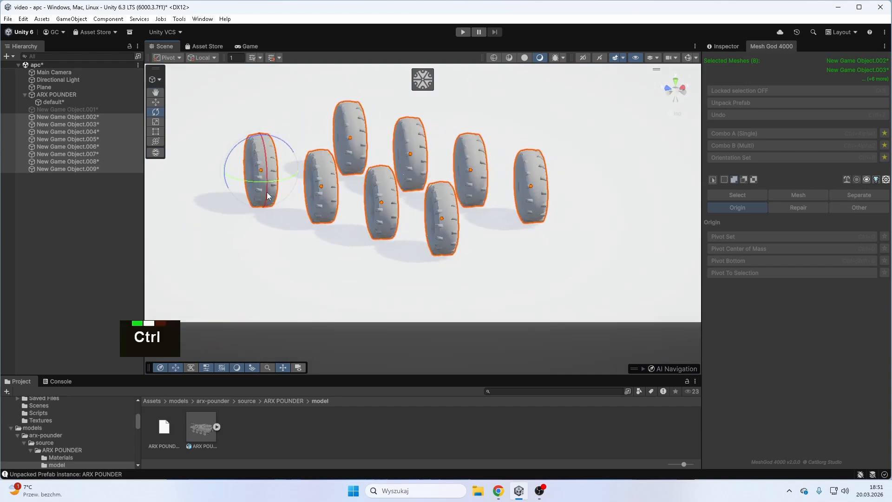
key("ctrl+z")
- Rename the wheel object New Game Object.002 as wheel
left_click(723, 45)
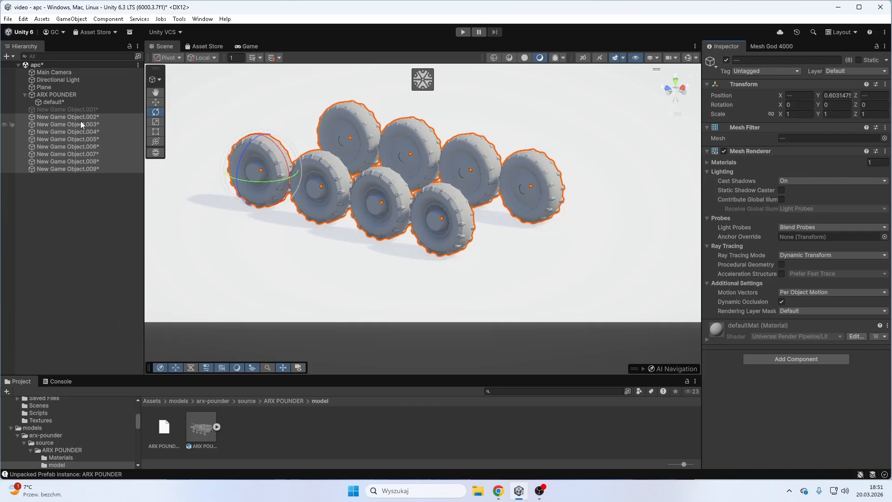
left_click(99, 116)
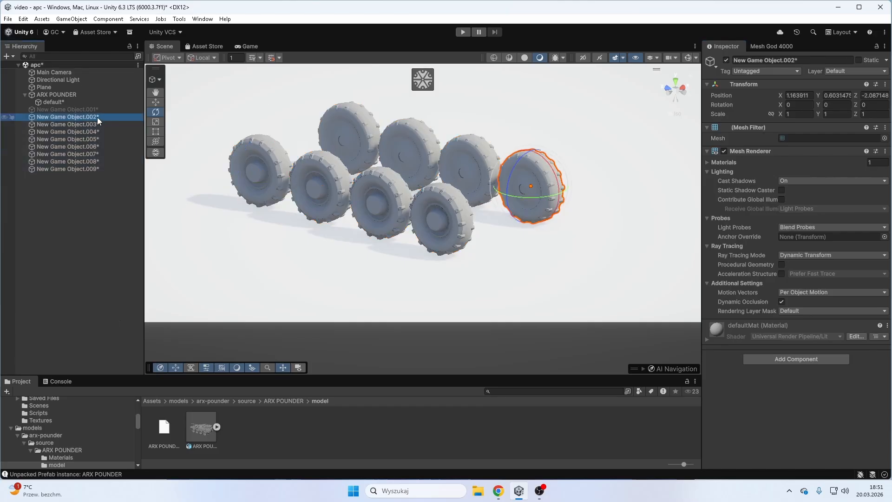
left_click(97, 118)
type("wheel_1")
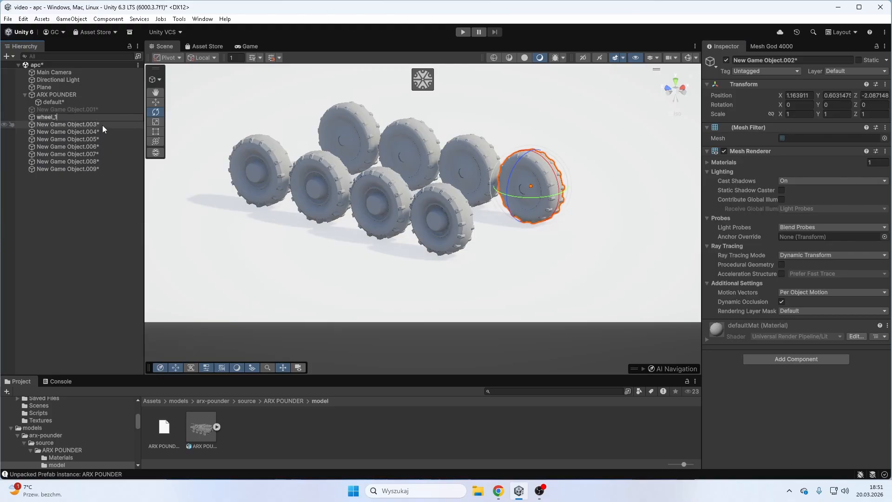
key("BackSpace")
key("BackSpace")
left_click(83, 195)
- Copy the name wheel and use it to rename New Game Object.003 and New Game Object.004
double_click(74, 118)
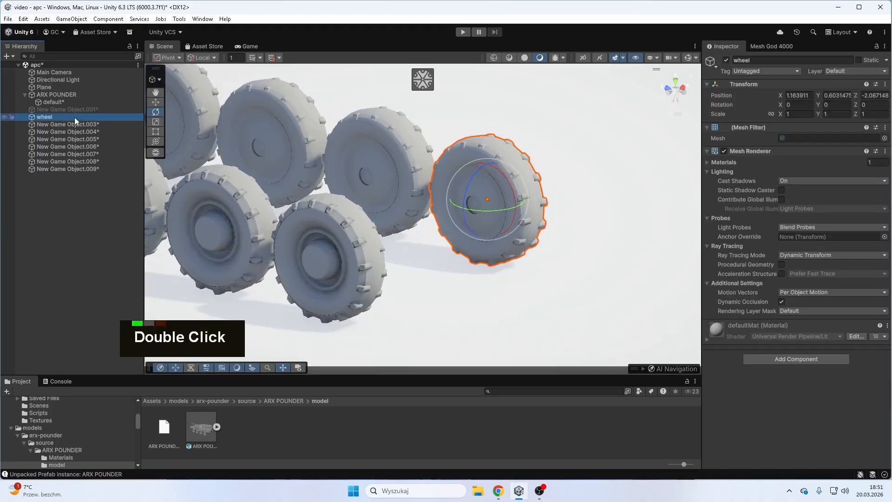
left_click(84, 131)
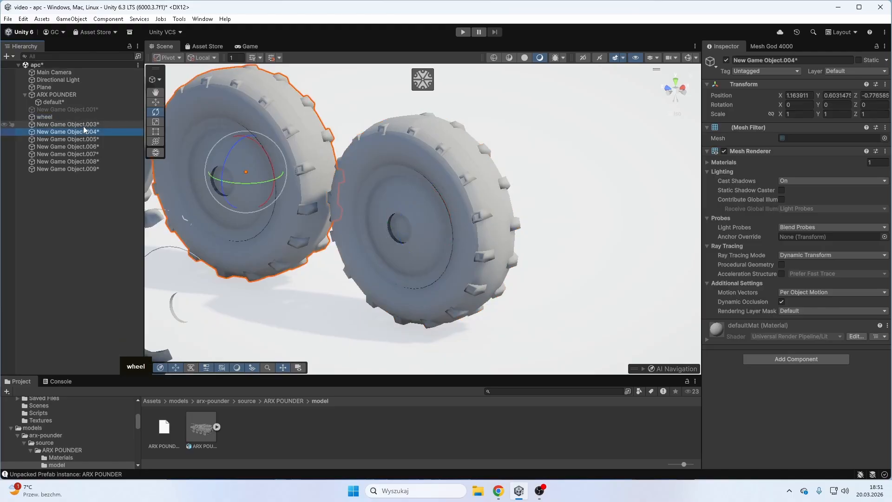
left_click(84, 125)
key("F2")
type("wheel")
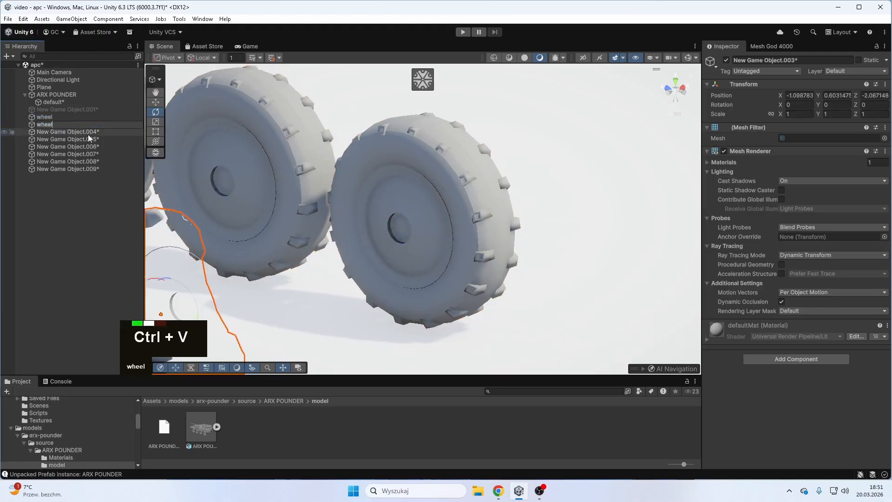
left_click(90, 132)
key("F2")
type("wheel")
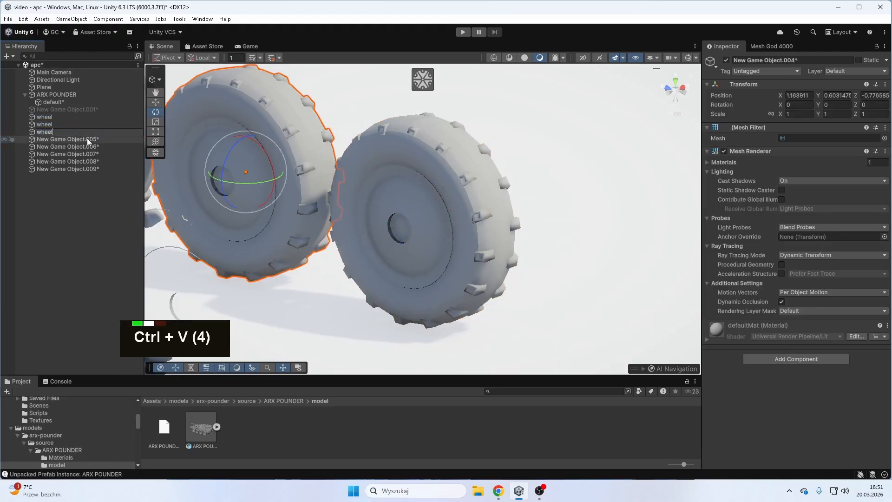
- Rename New Game Object.005, New Game Object.006 and New Game Object.007 as wheel using the copied name
left_click(88, 139)
key("F2")
type("wheel")
left_click(92, 147)
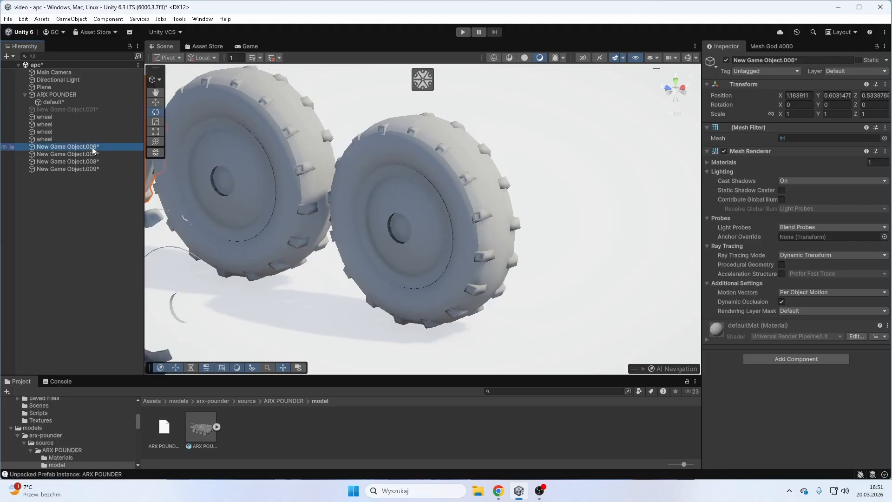
key("F2")
type("wheel")
left_click(94, 156)
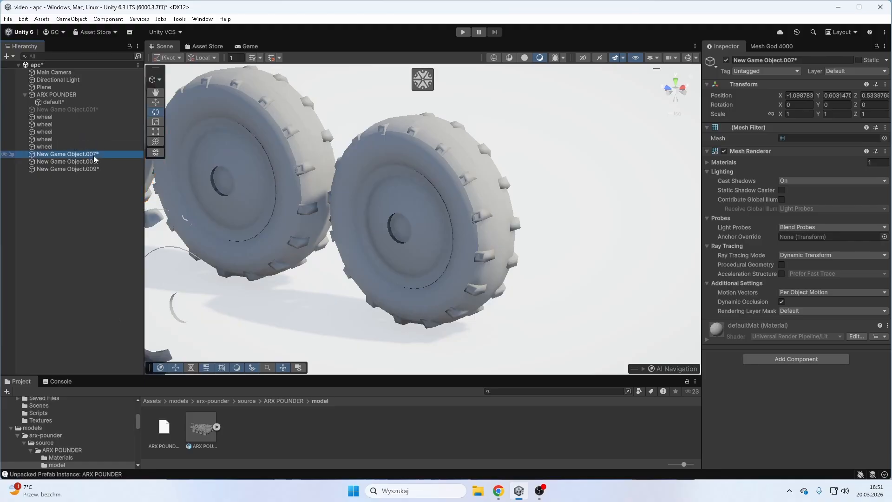
key("F2")
type("wheel")
- Rename the last two wheel objects, New Game Object.008 and New Game Object.009, as wheel
left_click(94, 161)
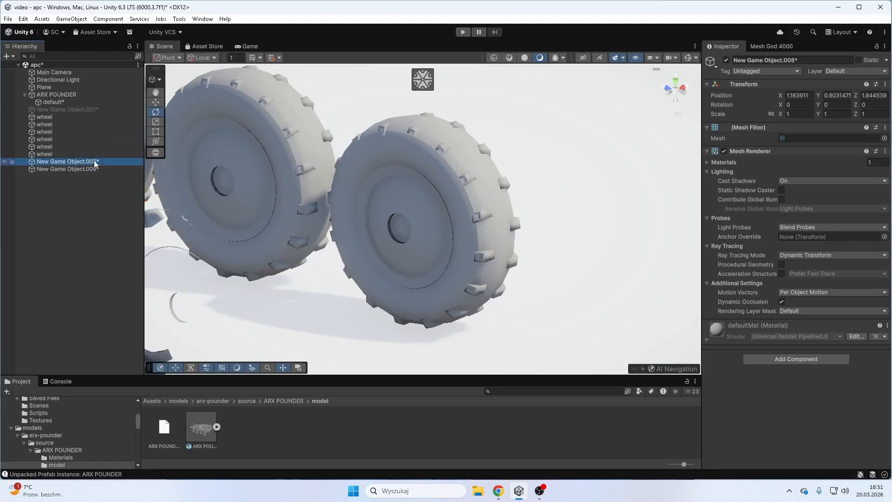
key("F2")
type("wheel")
left_click(97, 169)
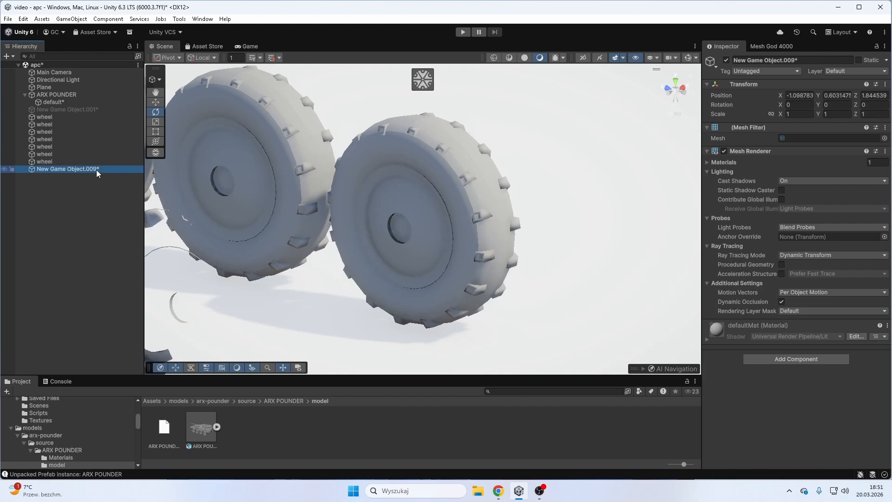
key("F2")
type("wheel")
left_click(89, 196)
- Select all eight wheel objects and deactivate them together
scroll(512, 214, "down", 3)
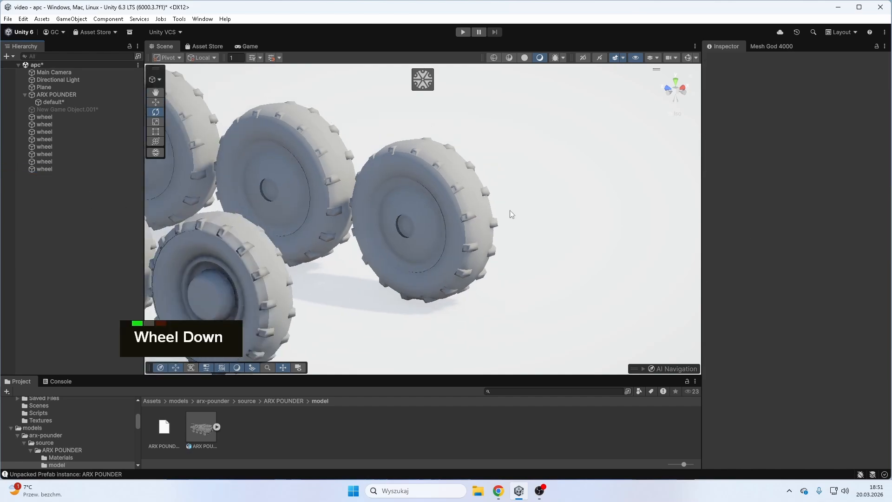
scroll(511, 214, "down", 3)
middle_click_drag(291, 205, 395, 195, "shift")
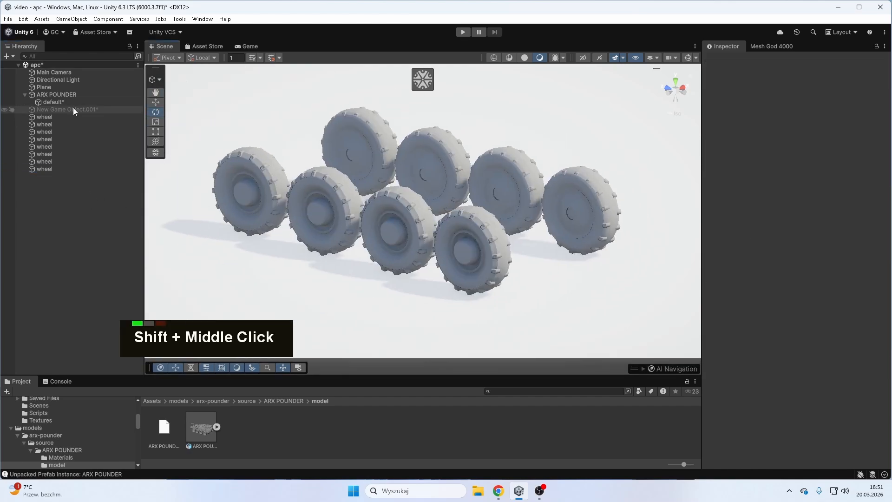
left_click(75, 110)
left_click(58, 117)
left_click(77, 170, "shift")
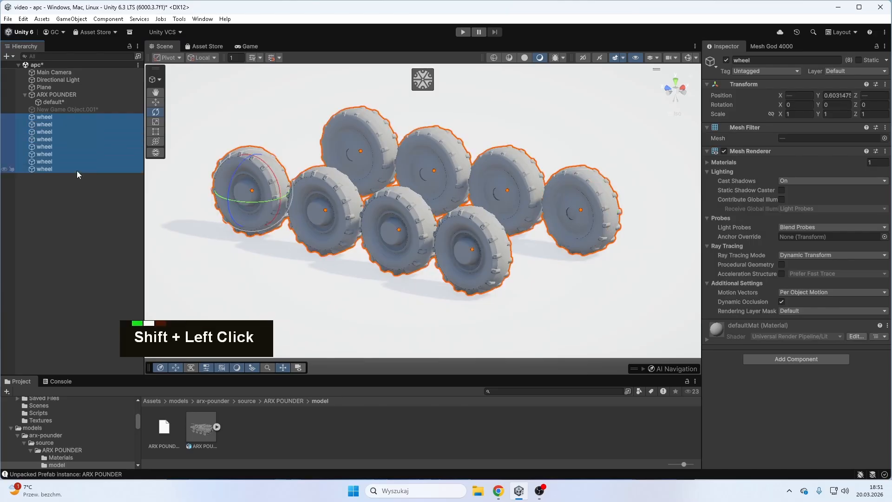
left_click(726, 60)
- Activate the vehicle body object New Game Object.001 and show it in an isometric side view
left_click(69, 110)
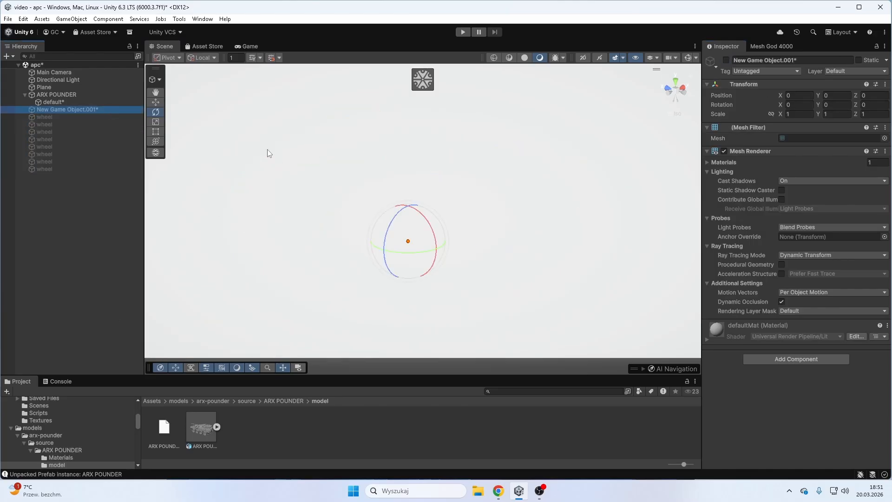
left_click(727, 60)
right_click_drag(483, 158, 501, 131)
middle_click_drag(501, 131, 511, 161, "shift")
right_click_drag(552, 207, 322, 172)
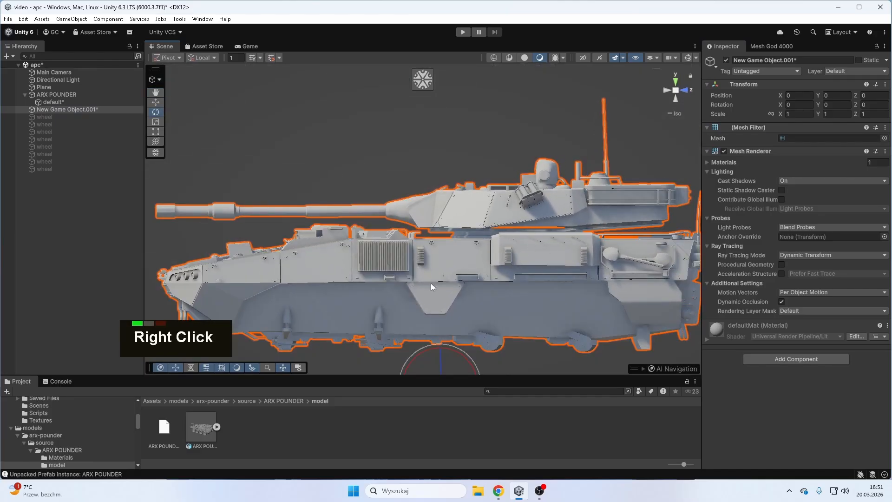
- Lock the selection on the vehicle body in Mesh God 4000 and lasso-select the turret with its gun barrel and antenna
left_click(764, 46)
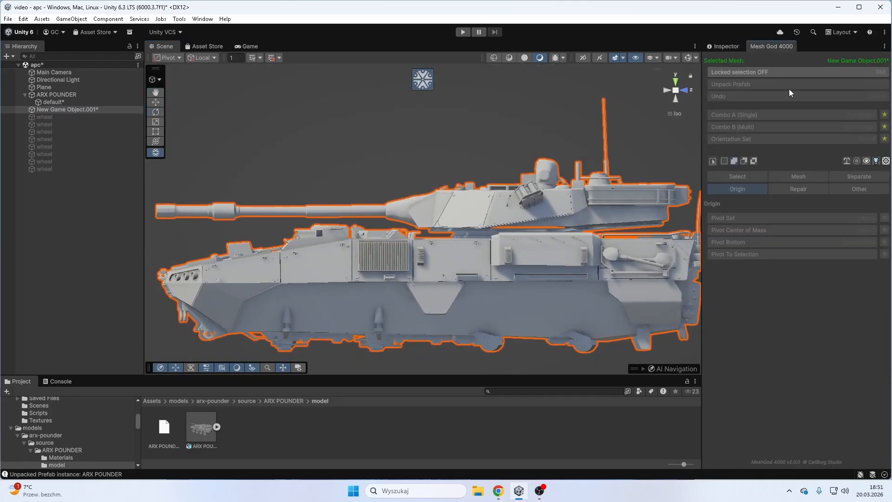
key("Tab")
scroll(614, 211, "up", 3)
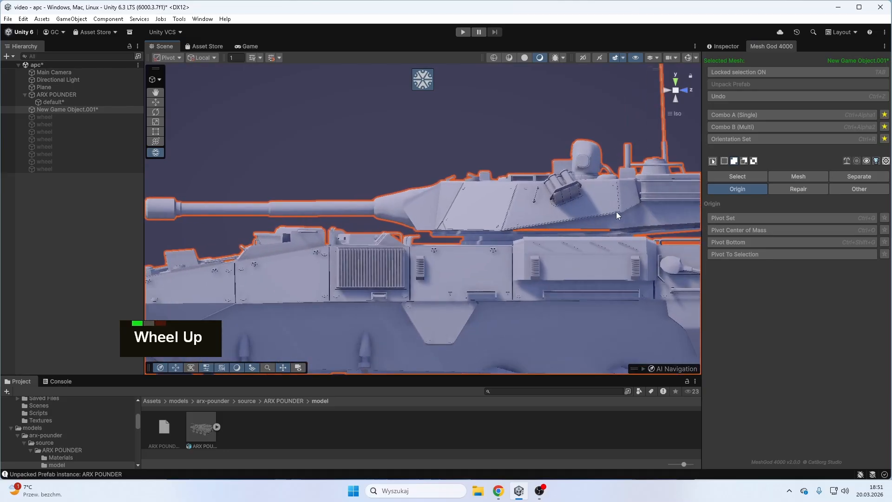
scroll(340, 193, "down", 2)
scroll(409, 174, "down", 3)
middle_click_drag(442, 172, 468, 168, "shift")
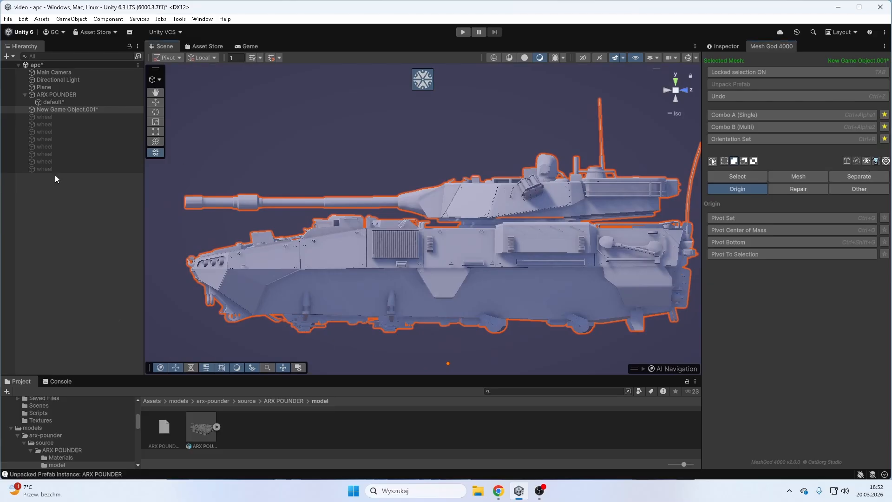
mouse_move(192, 214)
left_mouse_down()
mouse_move(177, 210)
mouse_move(255, 182)
mouse_move(475, 163)
mouse_move(580, 99)
mouse_move(650, 138)
left_mouse_up()
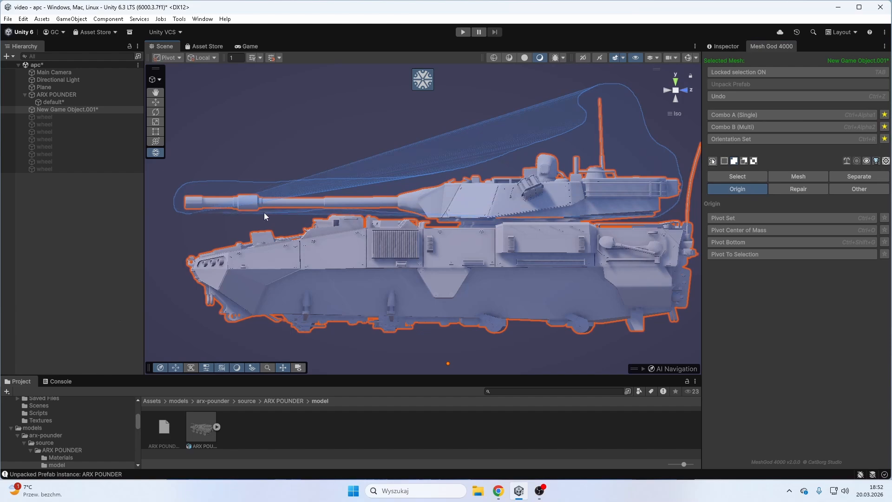
left_click_drag(188, 208, 191, 213)
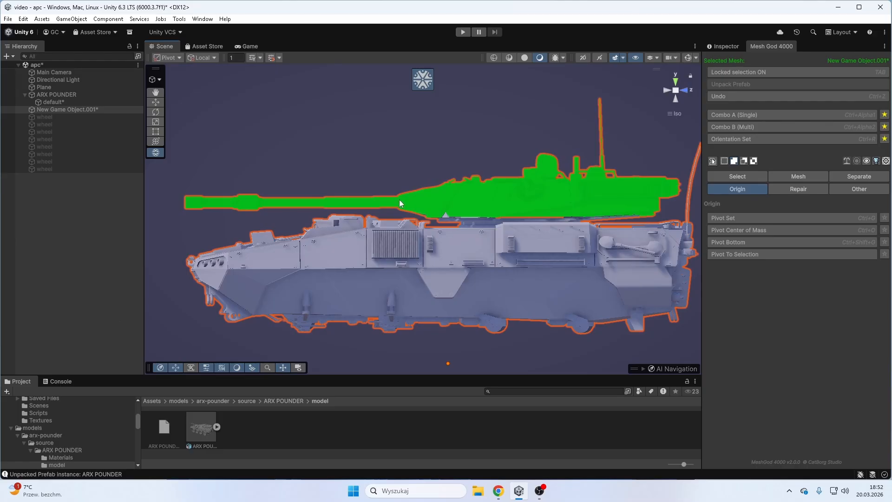
- Grow the mesh selection repeatedly until it covers the whole turret down to its base
key("equal")
key("equal")
key("equal")
key("equal")
key("equal")
key("equal")
key("equal")
key("equal")
key("equal")
key("equal")
key("equal")
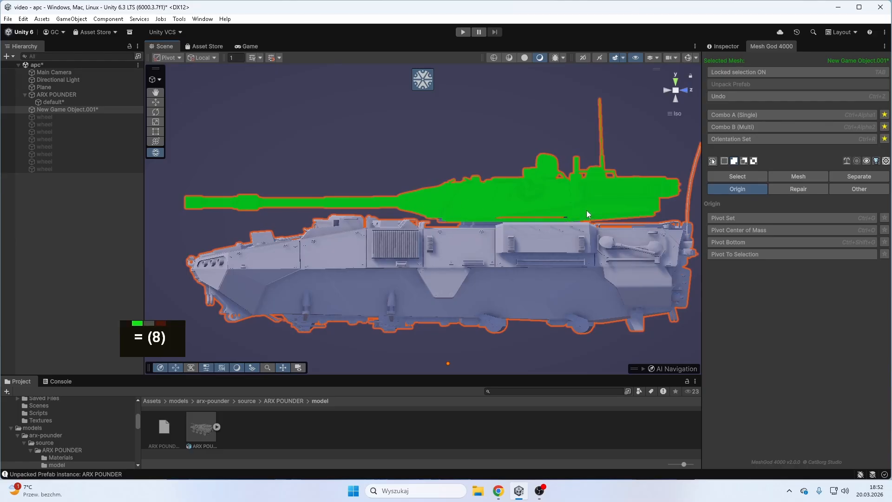
key("equal")
key("equal")
key("equal")
- Test-move the selected turret away from the hull with Mesh Move and undo the move
scroll(587, 210, "down", 2)
right_click_drag(502, 197, 553, 204)
left_click(806, 176)
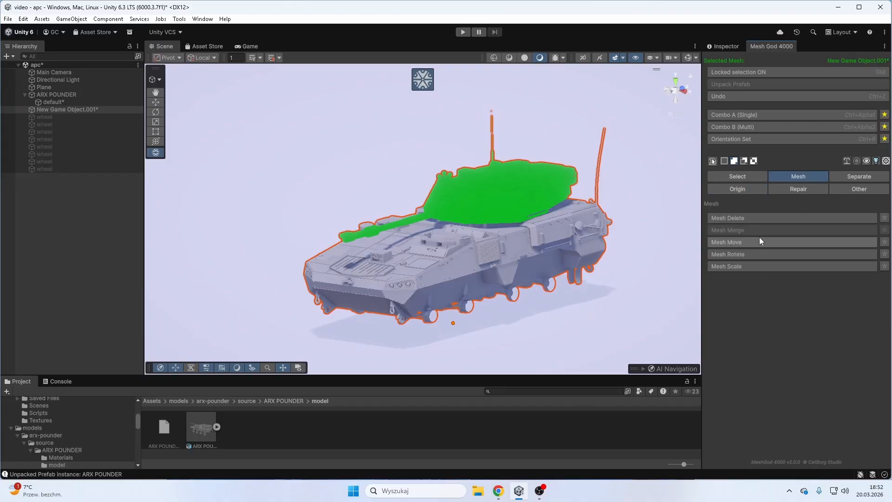
left_click(760, 239)
left_click_drag(523, 189, 347, 153)
right_click_drag(612, 169, 172, 193)
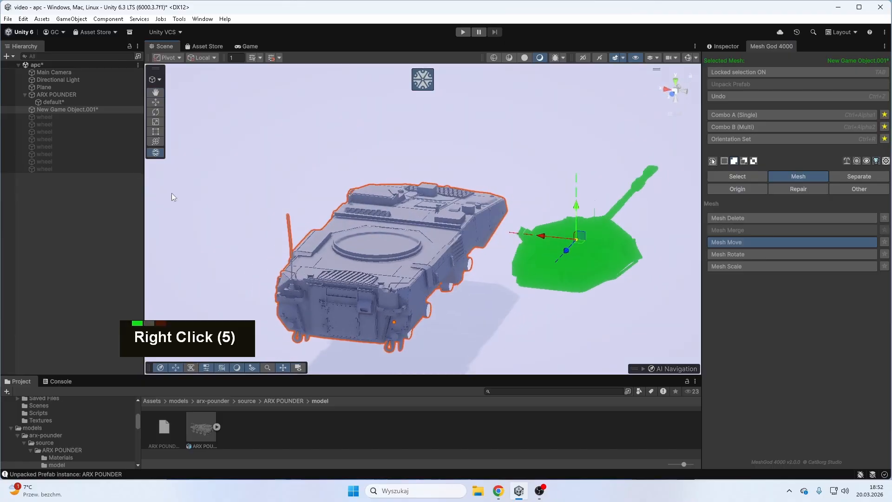
key("ctrl+z")
- Inspect the turret selection from the rear, try a second Mesh Move on it and undo that move
scroll(521, 258, "up", 2)
right_click_drag(486, 244, 595, 211)
scroll(483, 226, "up", 3)
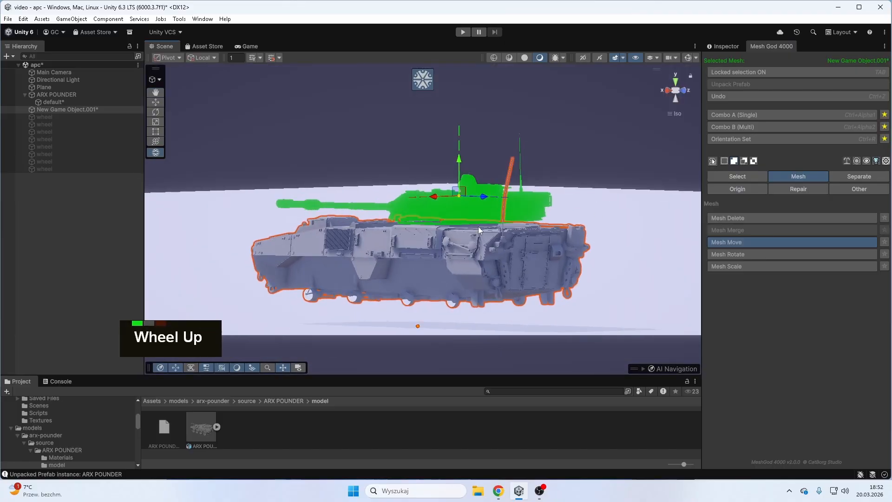
left_click(478, 227)
right_click_drag(478, 227, 305, 235)
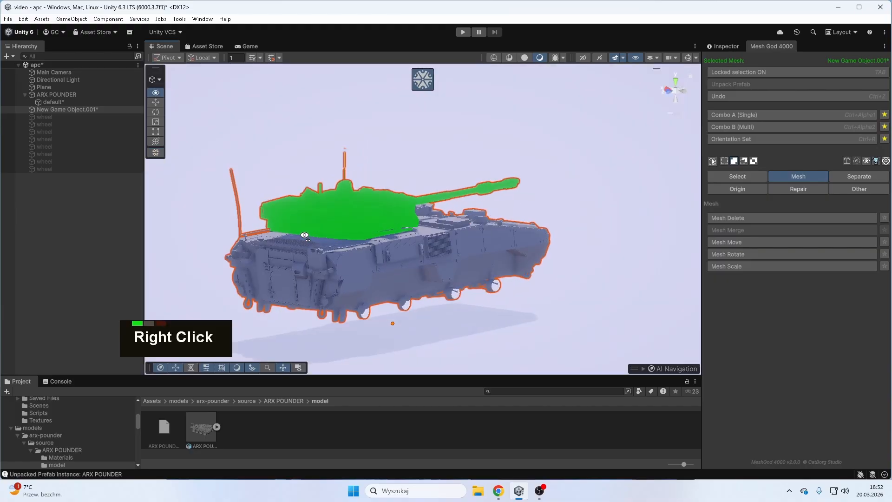
left_click(745, 243)
right_click_drag(508, 266, 264, 188)
key("ctrl+z")
- Separate the selected turret from the hull into its own object and turn off the locked selection
right_click_drag(496, 156, 254, 235)
left_click(854, 176)
left_click(746, 218)
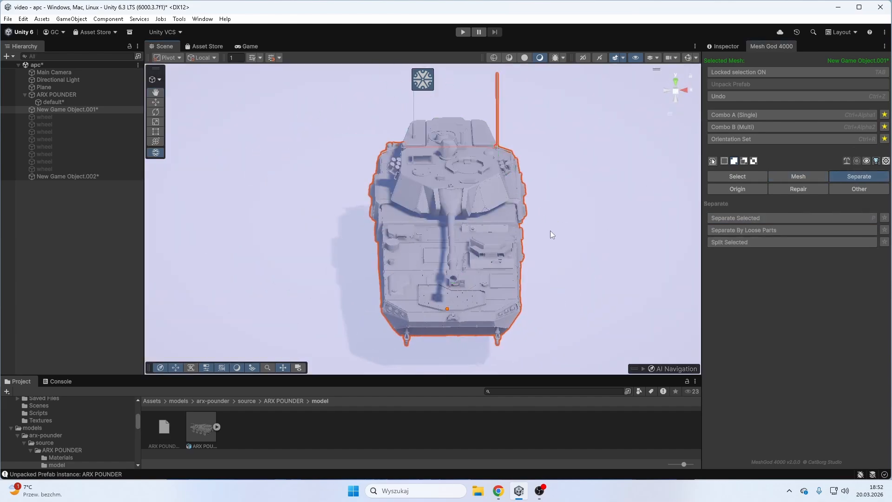
left_click(769, 70)
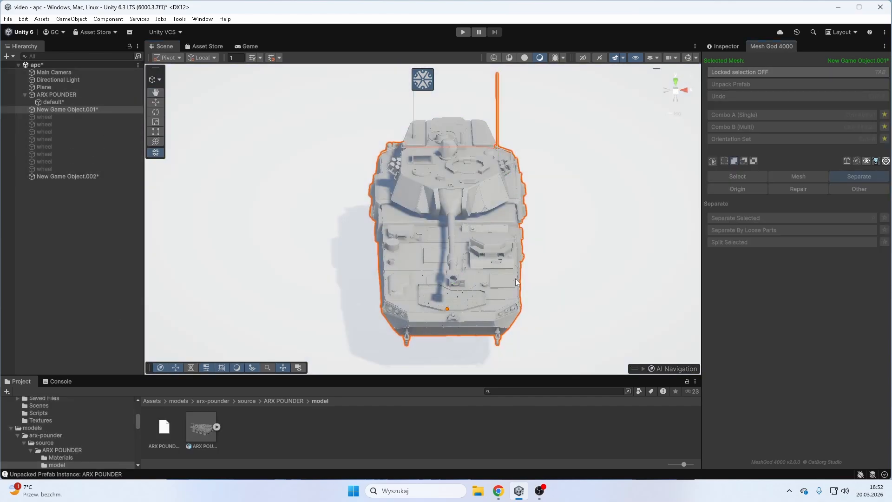
- Deactivate the hull object New Game Object.001 so that only the turret is shown
right_click_drag(599, 234, 541, 270)
left_click(725, 46)
left_click(726, 61)
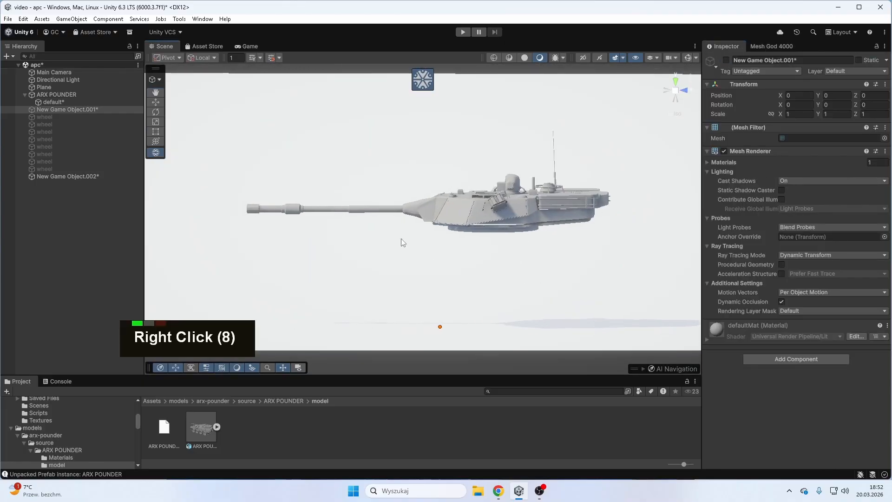
right_click_drag(521, 230, 646, 252)
- Select the turret object, lock the selection and separate the linked gun mantlet at the barrel's base into its own object
left_click(517, 194)
scroll(488, 215, "up", 2)
scroll(506, 219, "down", 1)
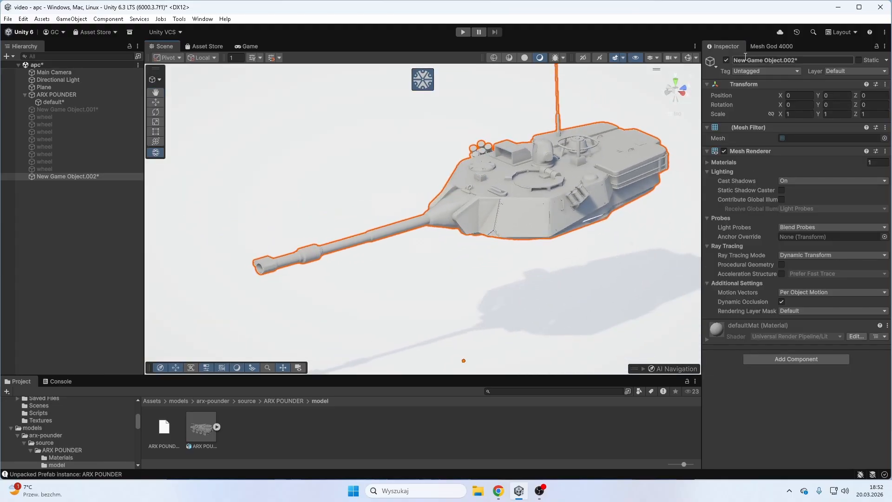
right_click_drag(447, 223, 466, 182)
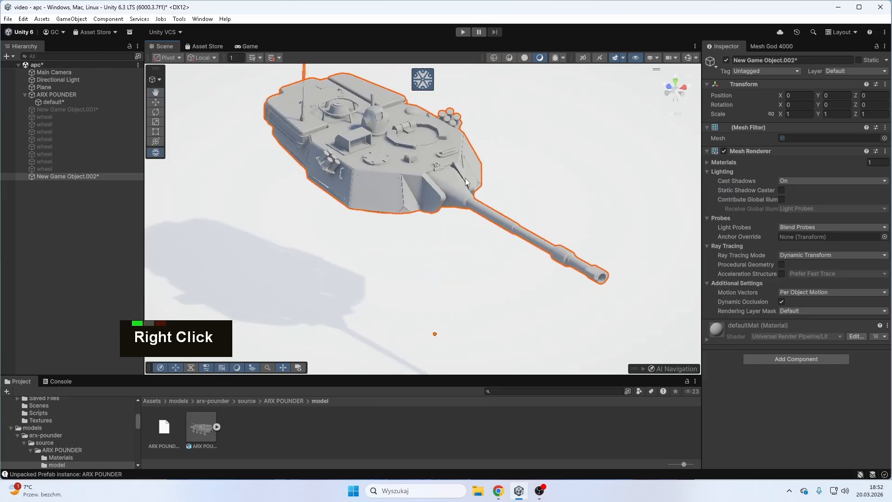
left_click(774, 45)
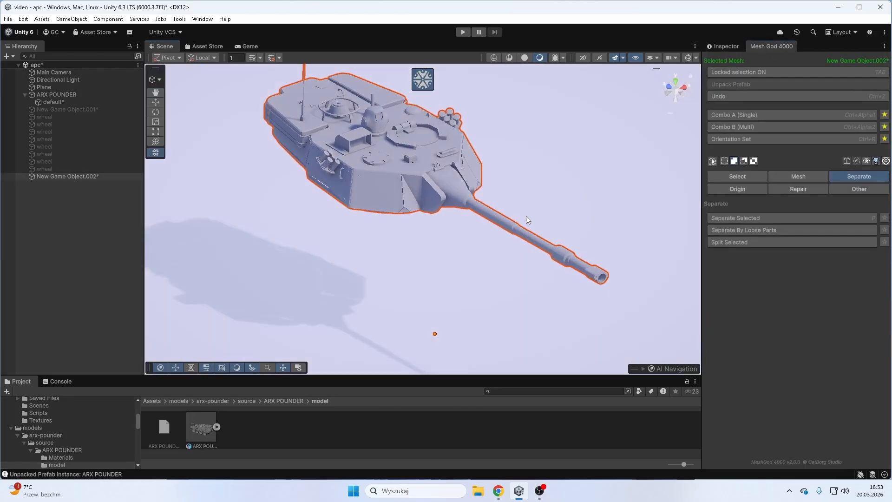
left_click(456, 196)
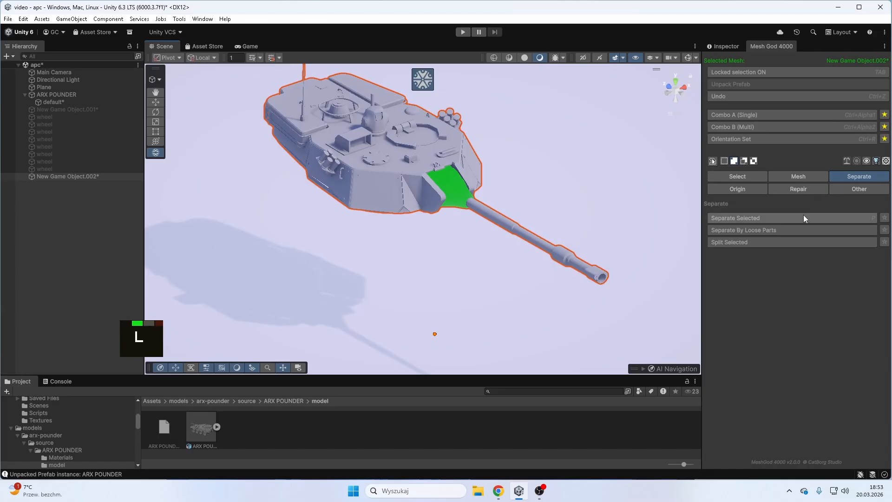
left_click(782, 219)
- Select all linked parts of the gun barrel, separate them into their own object and turn off the locked selection
key("l")
key("l")
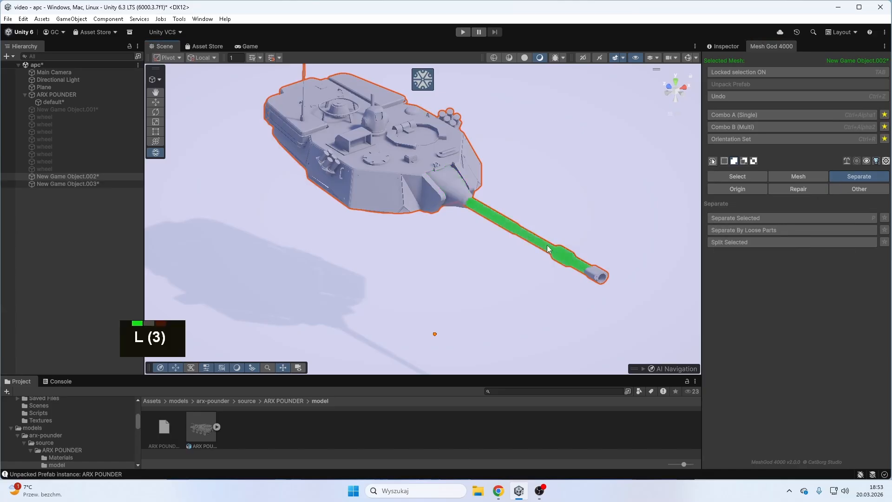
left_click(780, 219)
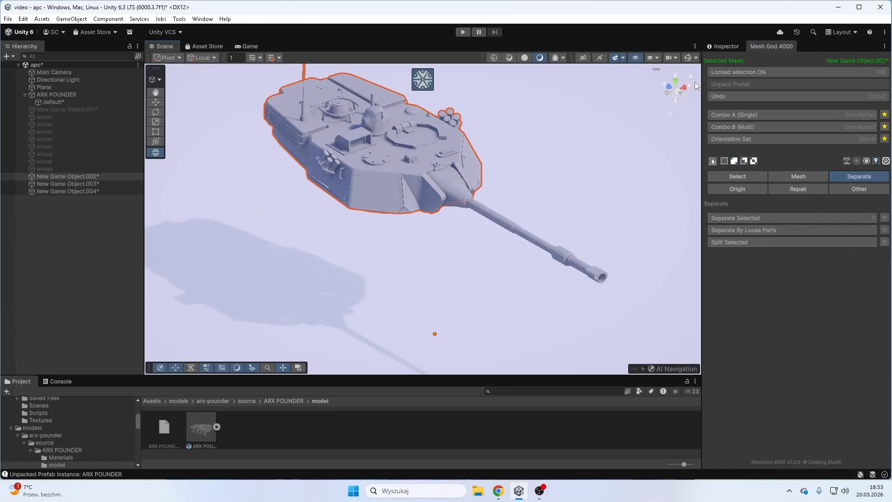
left_click(772, 71)
- Set the pivot of the barrel object New Game Object.004 to its center of mass with the selection locked, then unlock it
right_click_drag(397, 235, 285, 233)
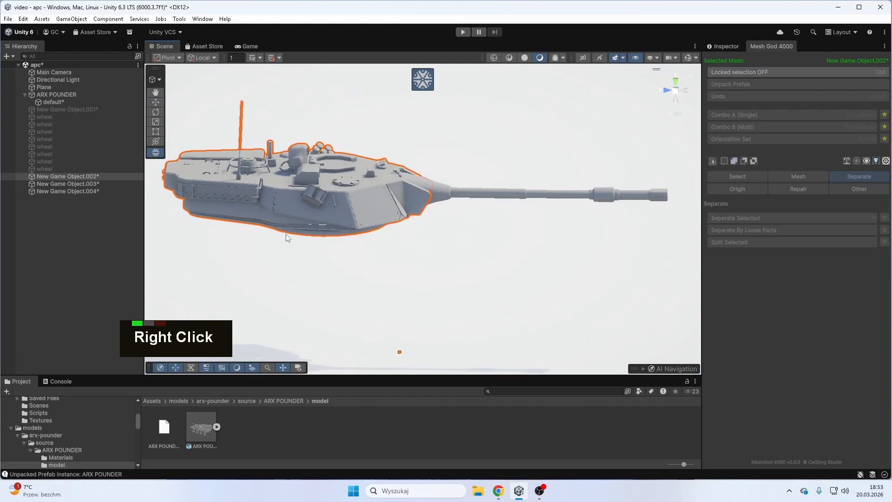
left_click(108, 191)
right_click_drag(490, 238, 521, 241)
left_click(781, 71)
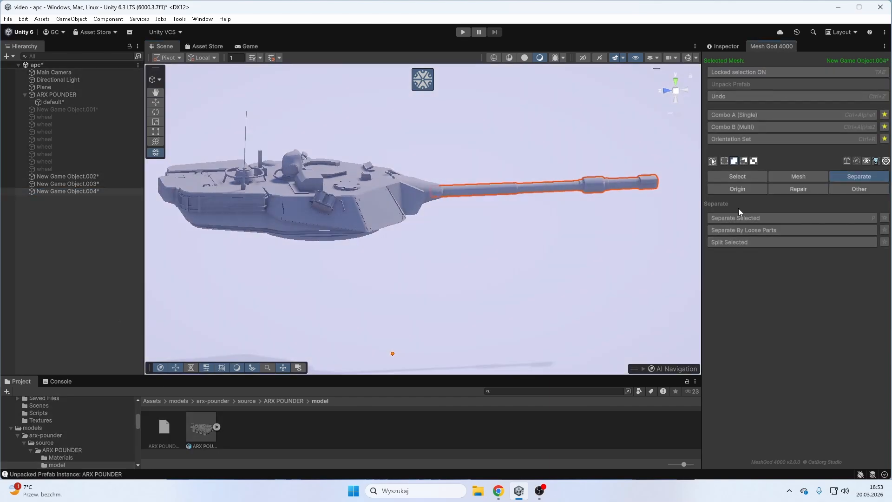
left_click(737, 189)
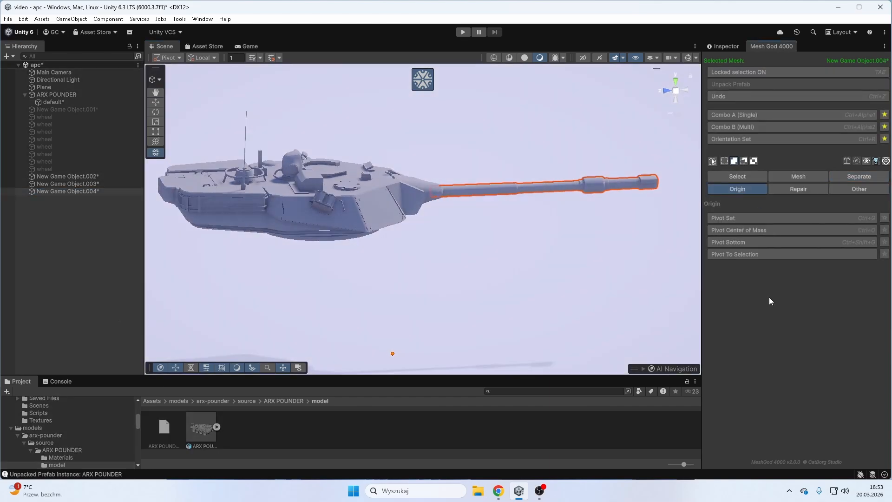
left_click(757, 231)
right_click_drag(433, 173, 436, 191)
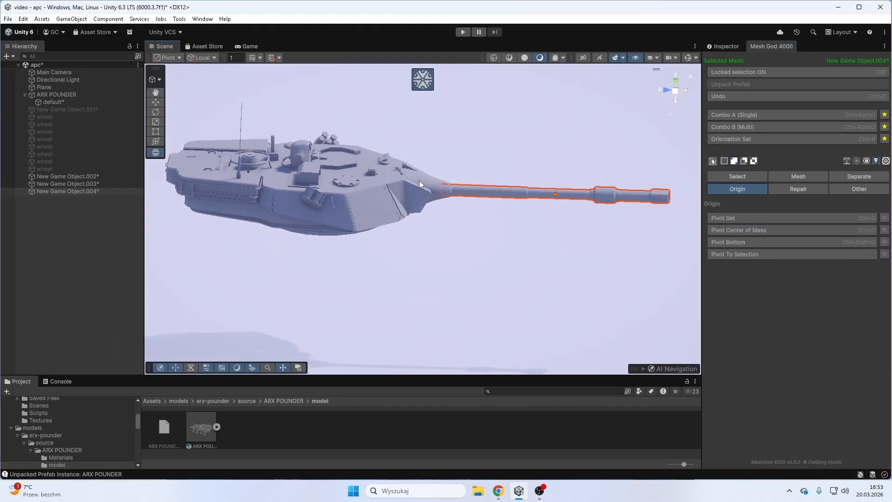
left_click(792, 73)
- Select the gun mantlet object New Game Object.003, lock the selection and set its pivot to the linked faces at the mantlet's front
left_click(430, 183)
right_click_drag(517, 192, 528, 176)
left_click(685, 90)
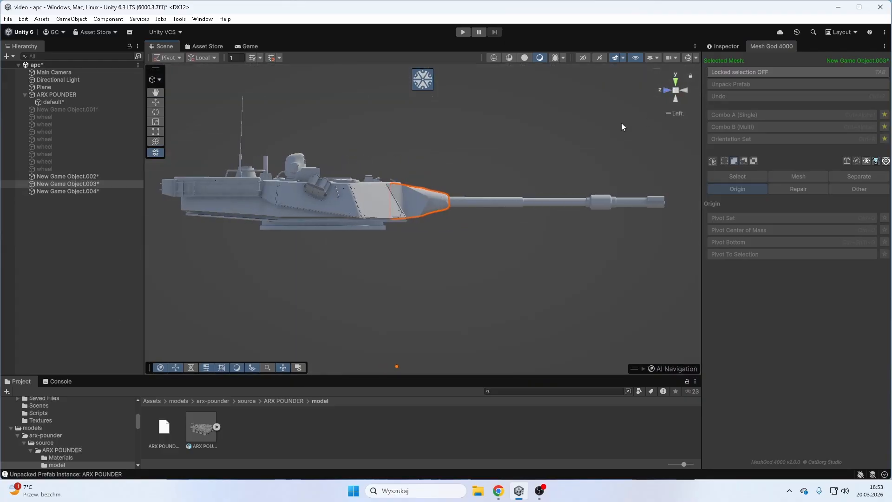
left_click(755, 71)
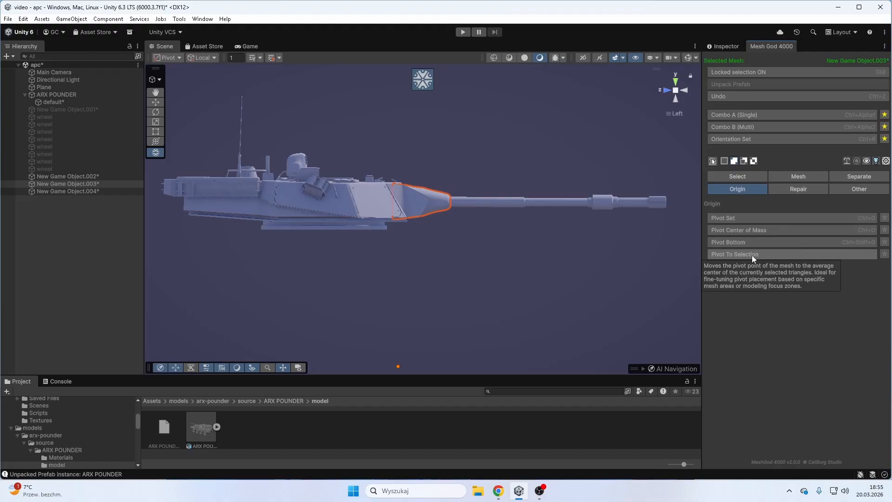
left_click(752, 255)
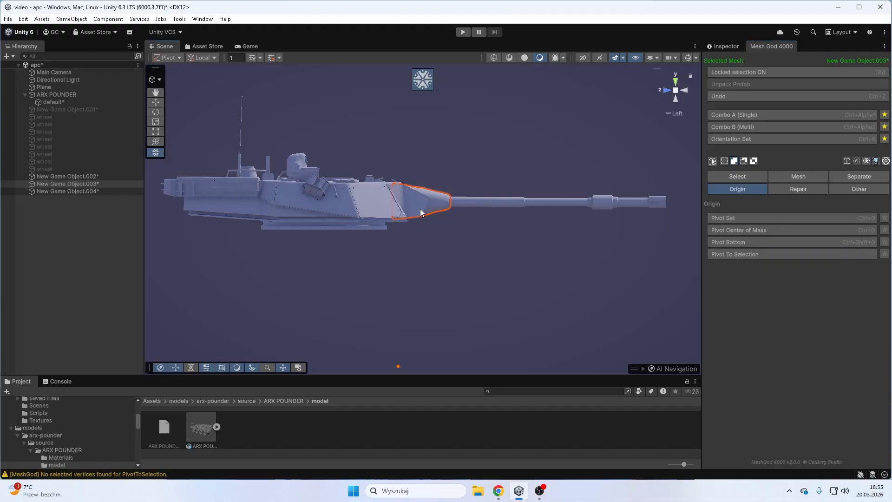
key("l")
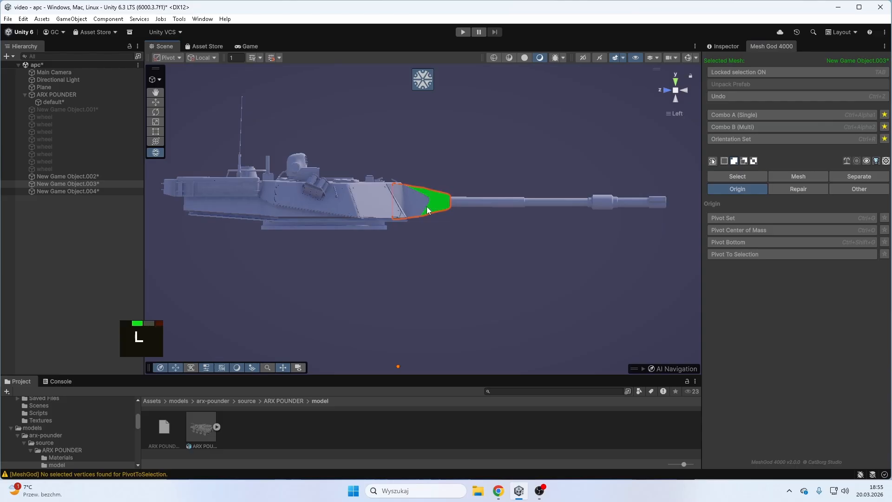
left_click(770, 255)
- Move the mantlet's pivot back toward the turret and slightly down with Pivot Set, and turn off the locked selection
scroll(504, 197, "up", 5)
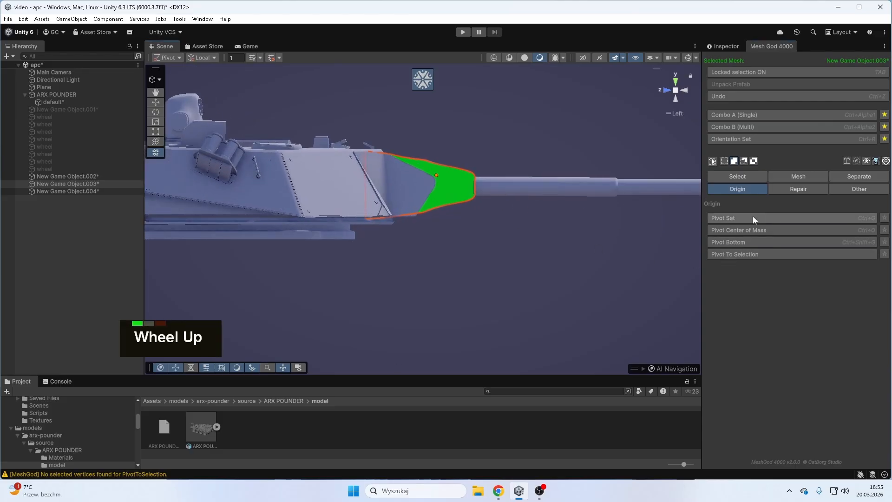
left_click(730, 219)
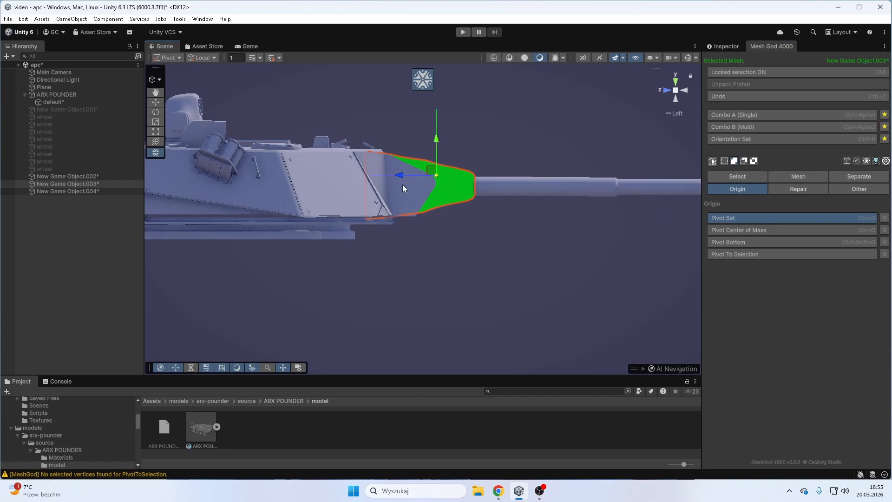
left_click_drag(400, 176, 359, 179)
mouse_move(396, 139)
left_mouse_down()
mouse_move(398, 159)
mouse_move(399, 148)
left_mouse_up()
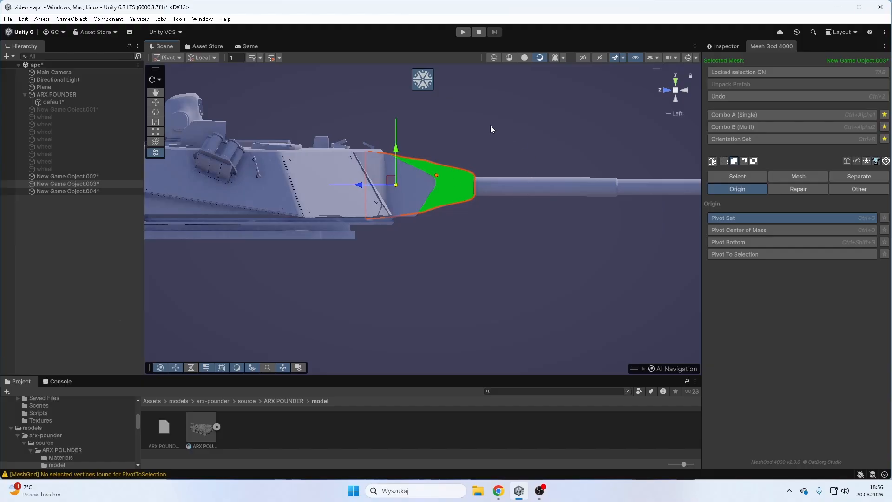
scroll(507, 175, "down", 5)
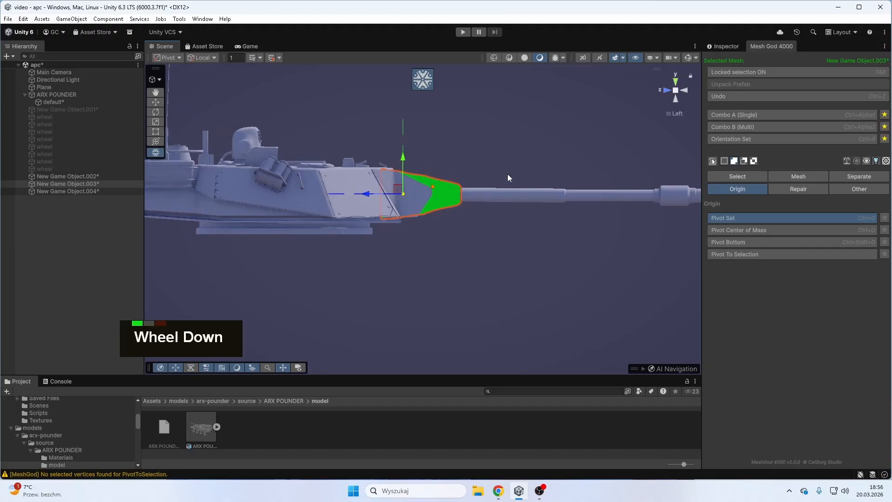
right_click_drag(515, 175, 441, 215)
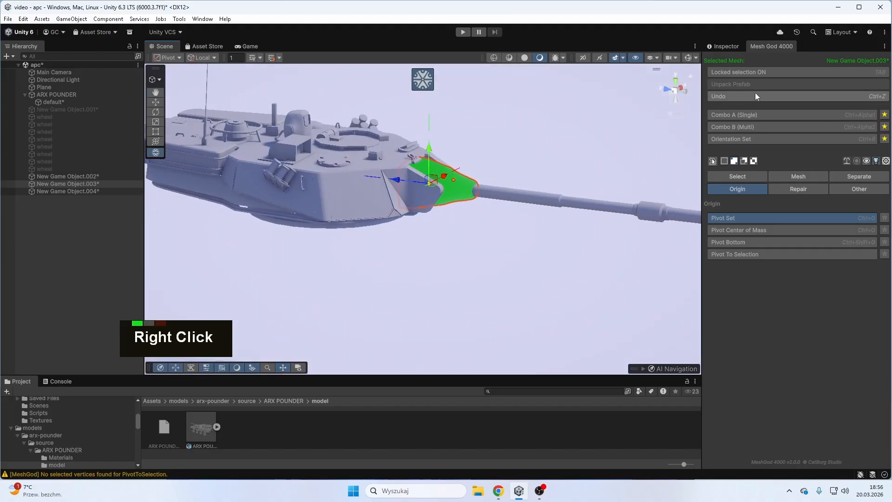
left_click(762, 74)
right_click_drag(662, 125, 288, 200)
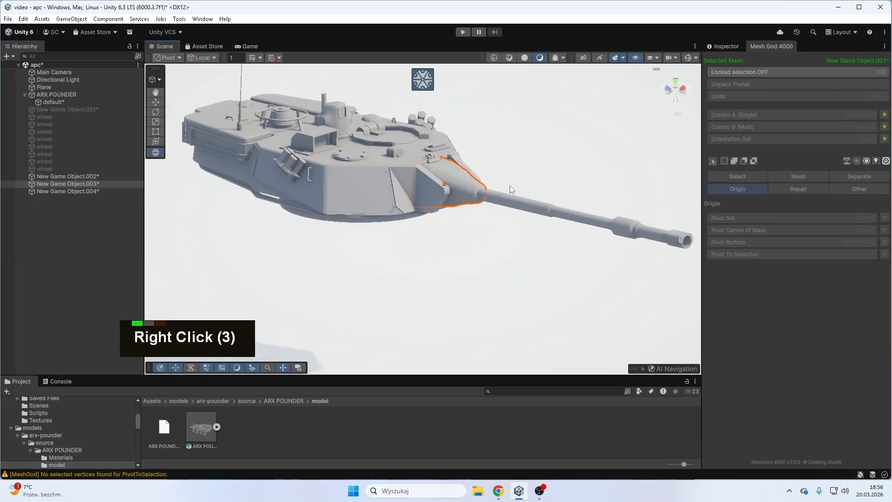
- Parent the barrel New Game Object.004 to the mantlet New Game Object.003, and the mantlet to the turret New Game Object.002
left_click(93, 191)
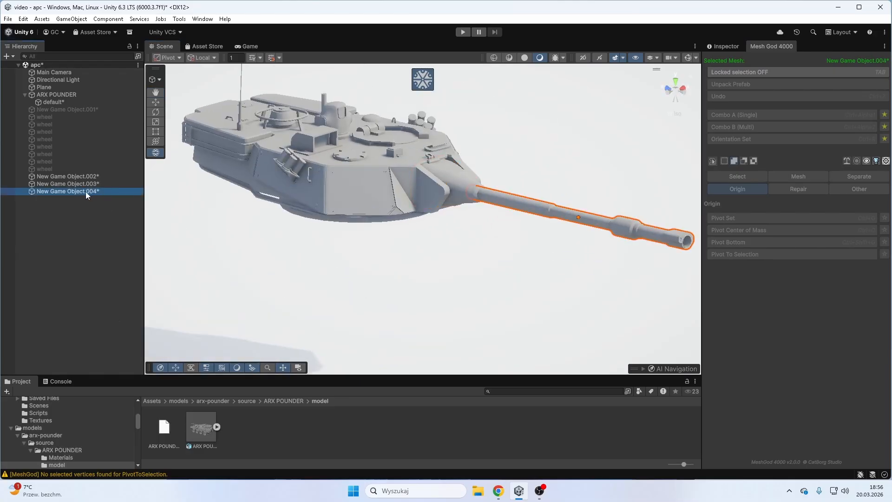
left_click_drag(86, 192, 98, 177)
left_click(98, 184)
left_click(98, 177)
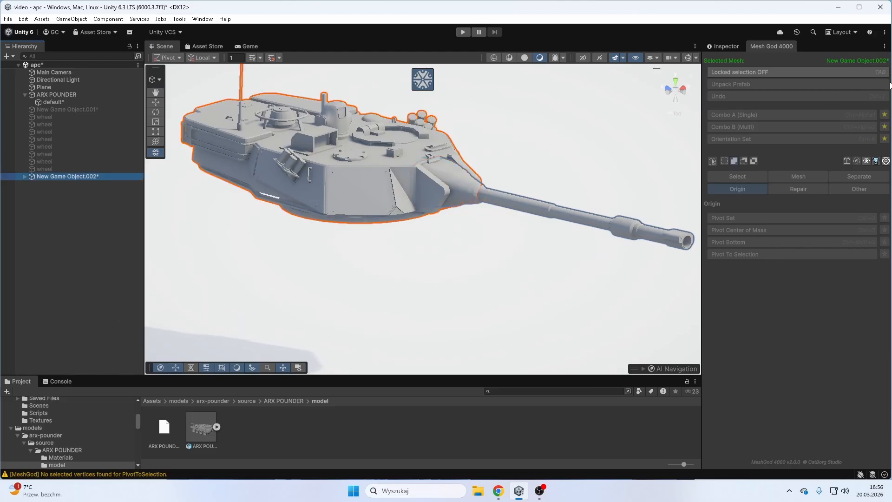
- Rename the turret object New Game Object.002 as Turrent
left_click(726, 46)
left_click(790, 60)
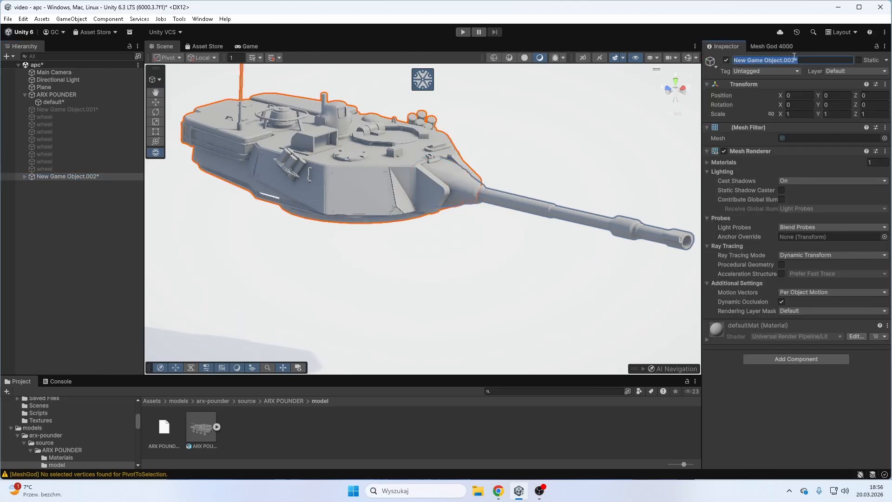
type("Turre")
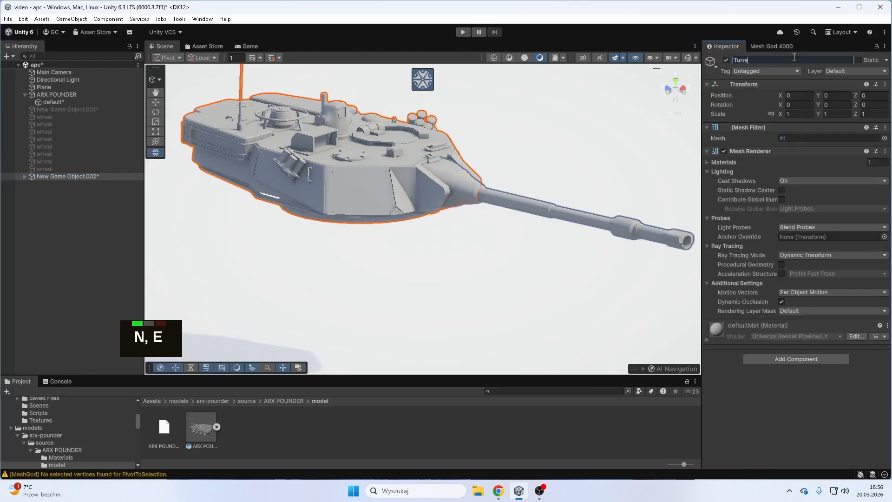
type("nt")
key("Return")
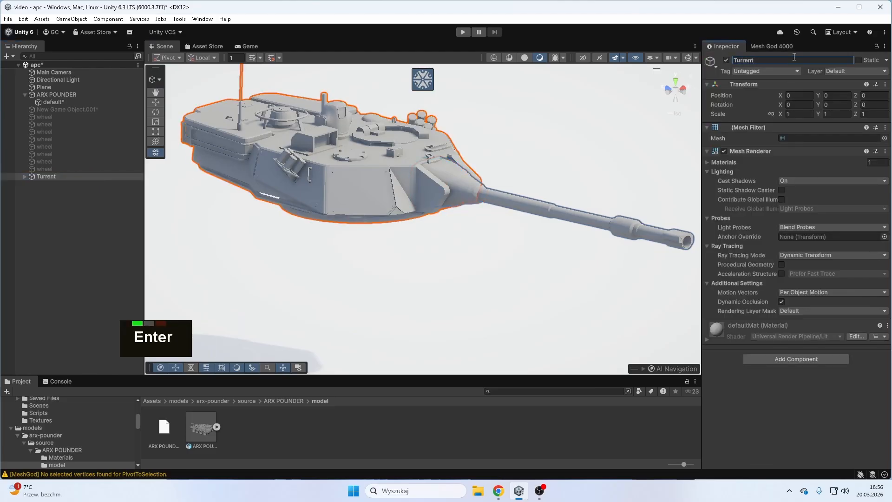
- Expand the Turrent hierarchy and rename the mantlet object New Game Object.003 as Cannon_base
left_click(24, 177)
left_click(75, 185)
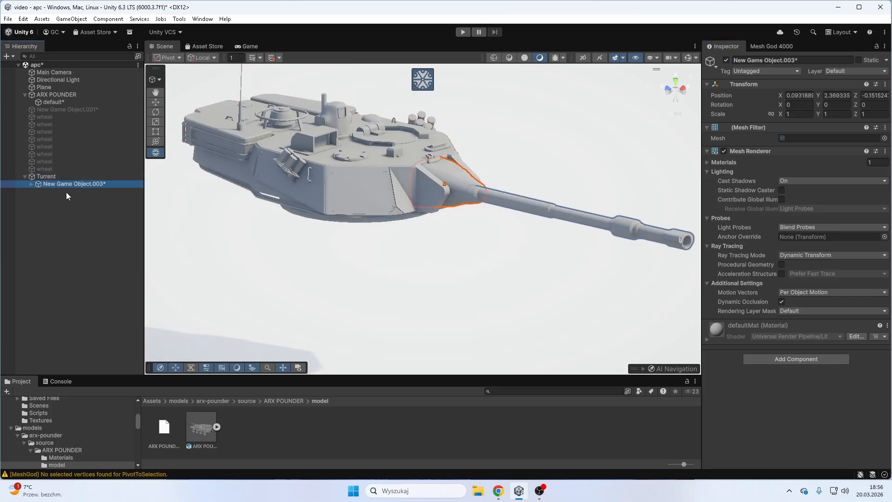
left_click(31, 184)
left_click(801, 60)
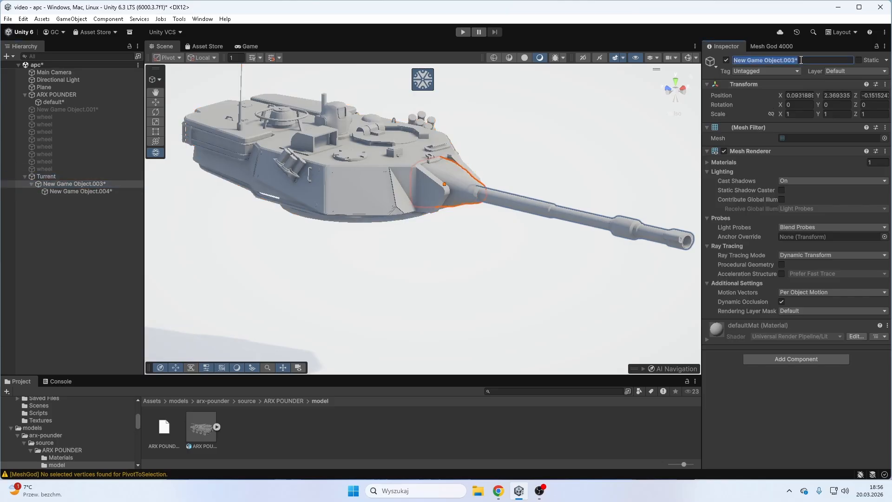
type("Cann")
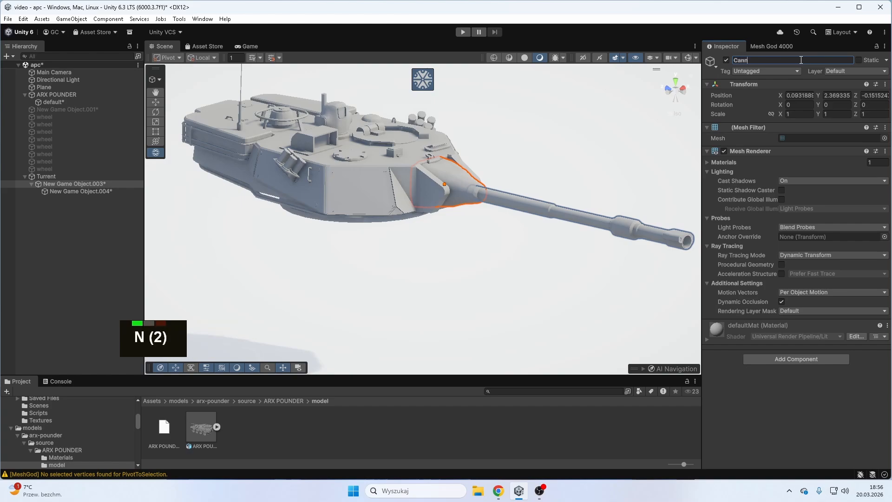
type("on_base")
key("Return")
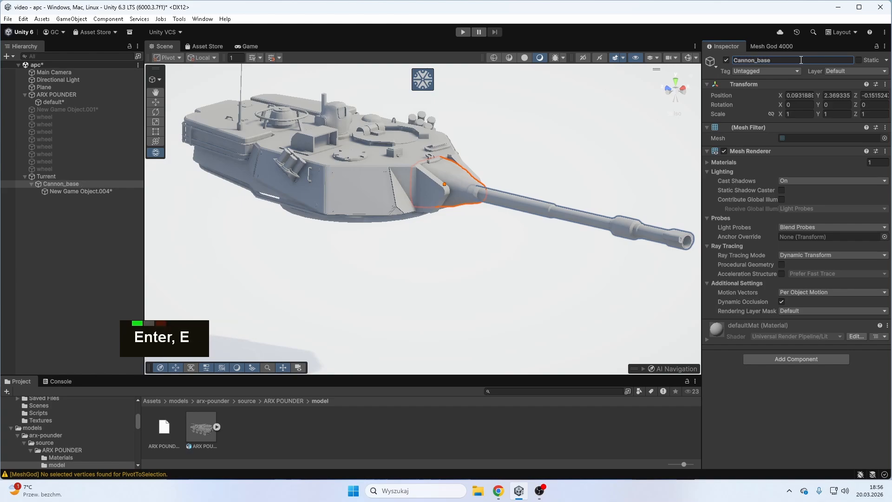
- Rename the barrel object New Game Object.004 as Cannon
left_click(90, 193)
left_click(805, 61)
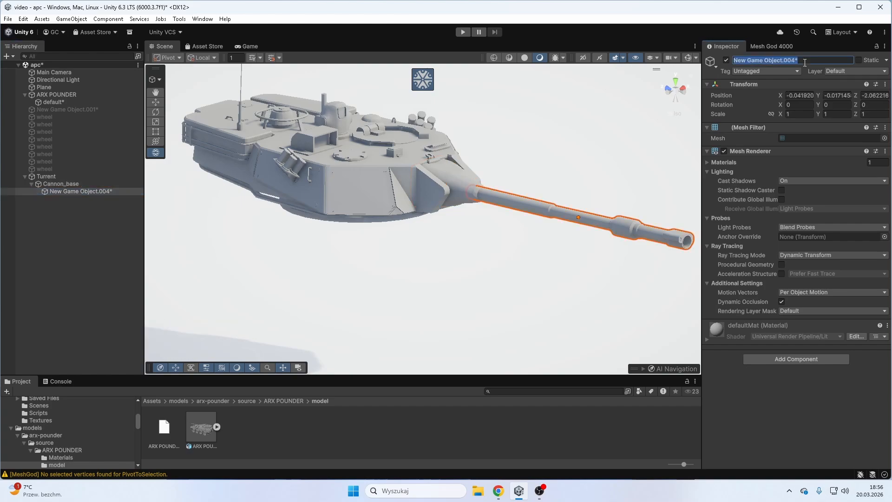
type("Cannon")
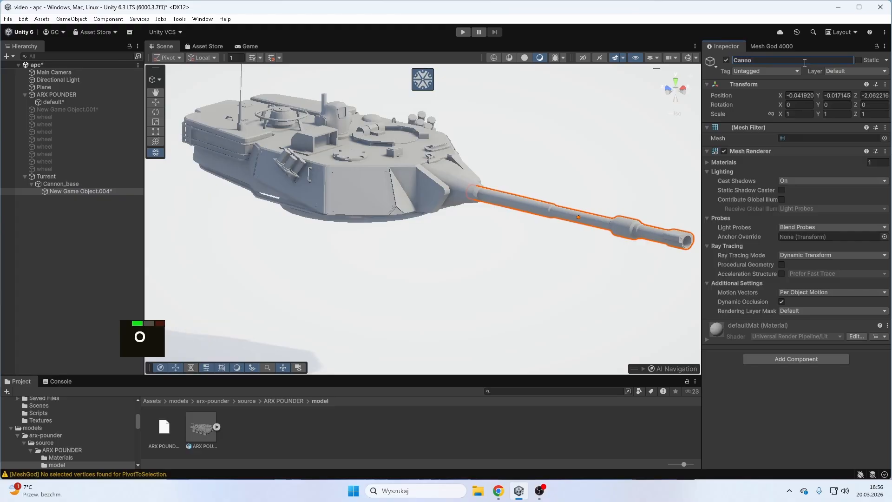
key("Return")
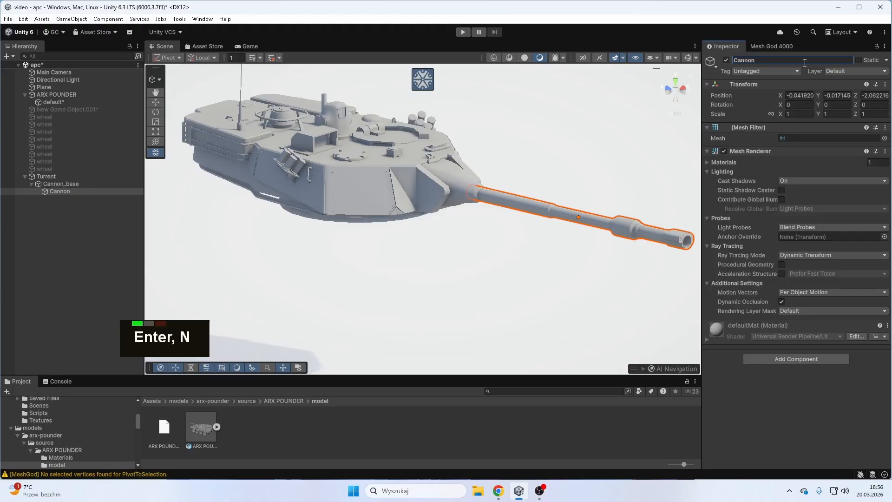
- Set the pivot of the Turrent object to the linked ring at its underside with the selection locked, and unlock it
left_click(102, 177)
right_click_drag(342, 245, 350, 195)
scroll(414, 209, "down", 4)
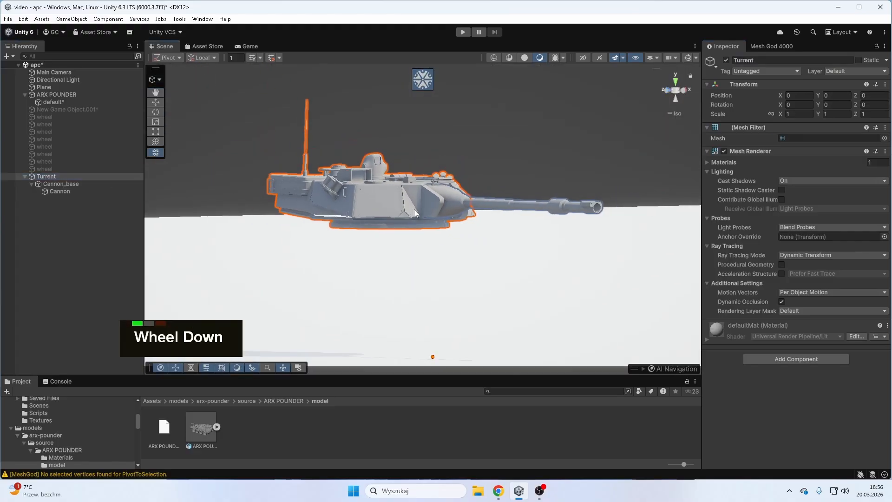
right_click_drag(425, 312, 429, 290)
left_click(760, 46)
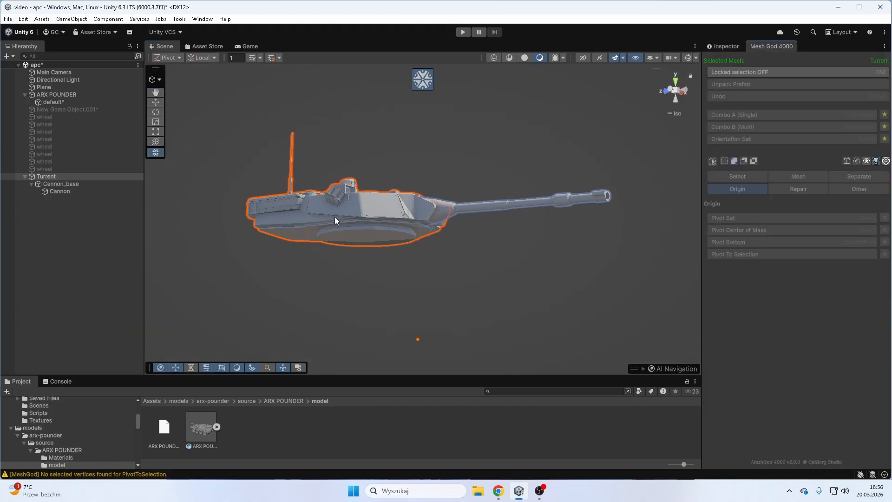
right_click_drag(335, 217, 398, 231)
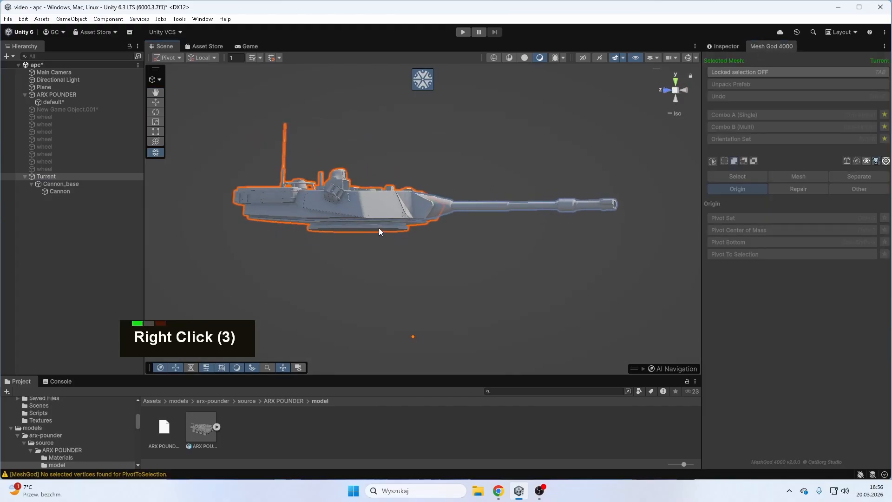
key("l")
right_click_drag(379, 228, 385, 244)
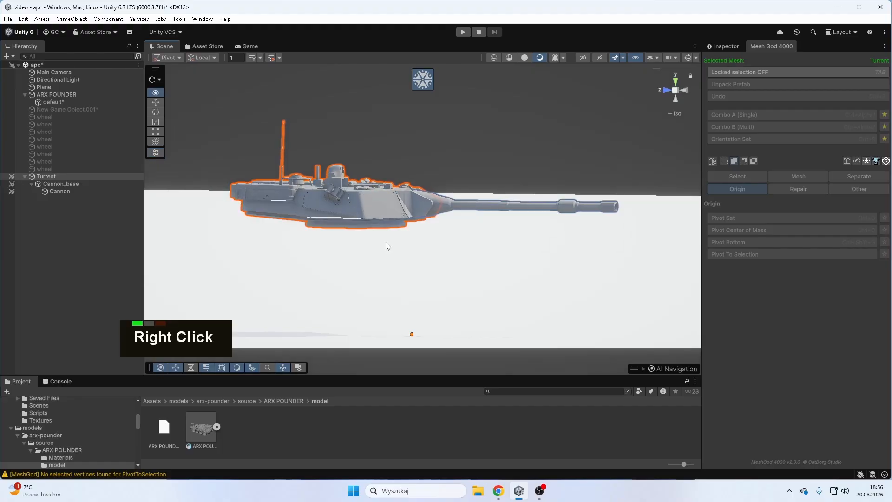
left_click(772, 73)
left_click(369, 228)
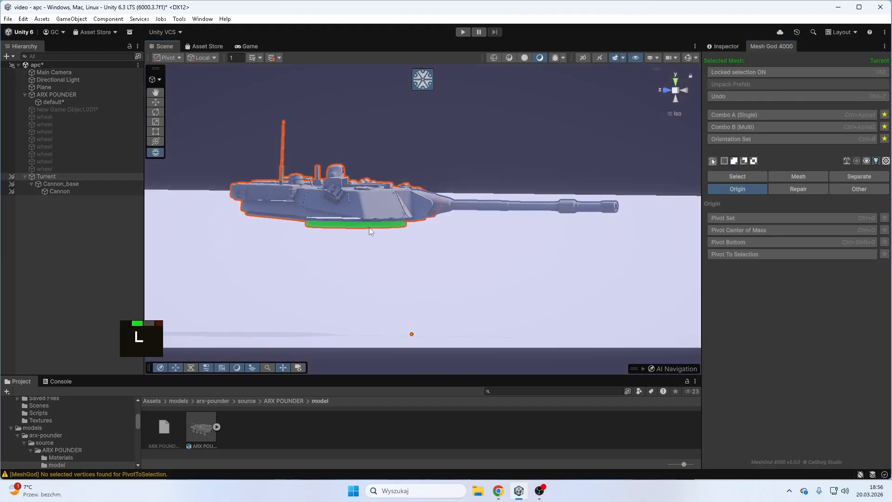
left_click(762, 254)
right_click_drag(576, 267, 497, 255)
left_click(798, 73)
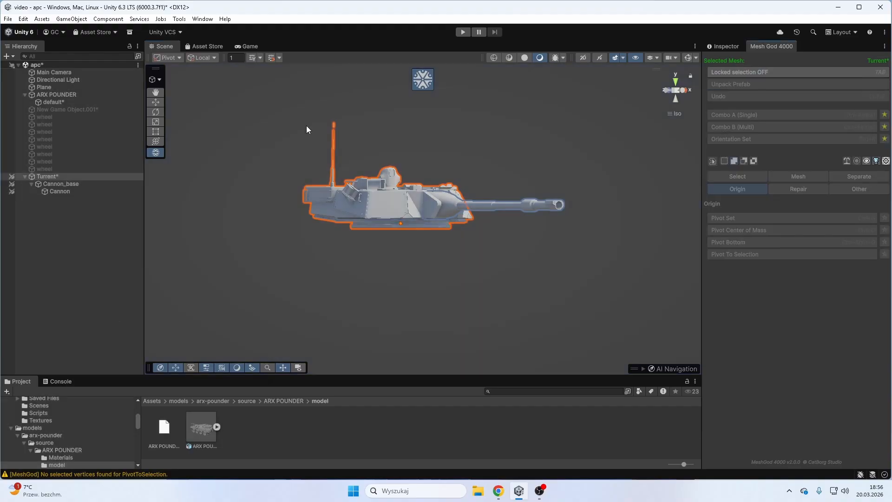
- Test-rotate the Turrent object about its vertical axis and undo the rotation
left_click(157, 113)
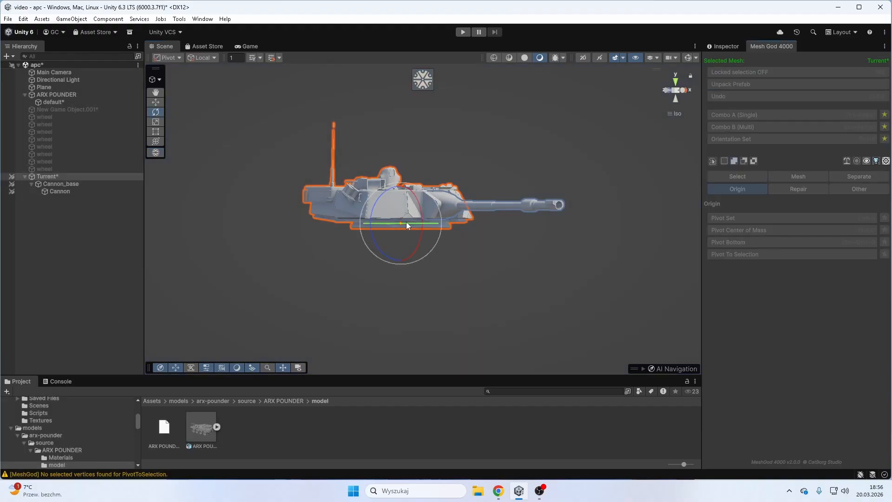
right_click_drag(406, 225, 618, 174)
key("ctrl+z")
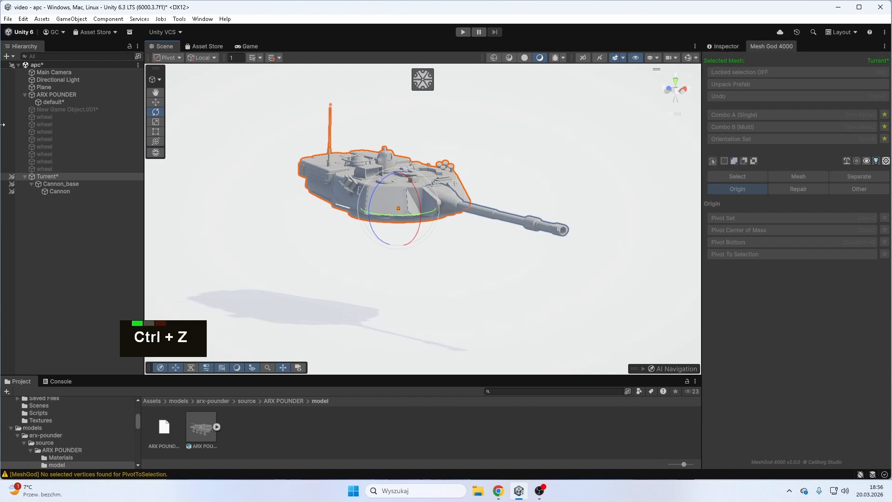
- Reactivate the hull object New Game Object.001
left_click(85, 110)
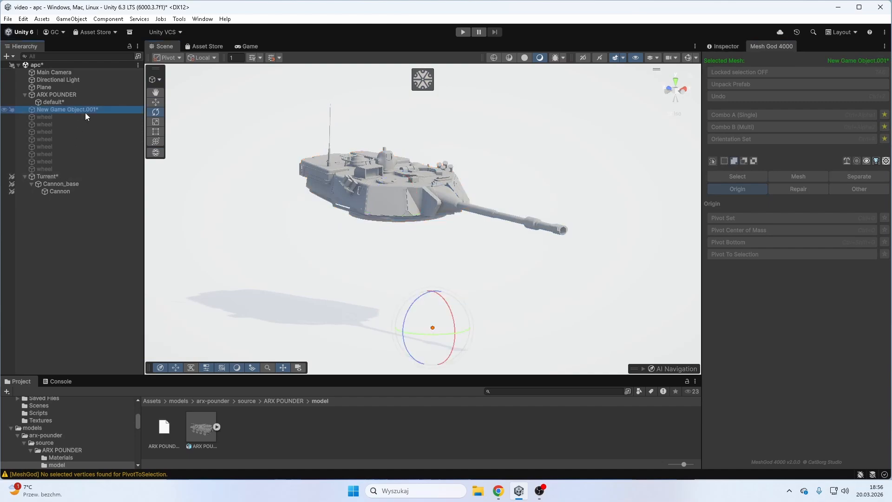
left_click(732, 46)
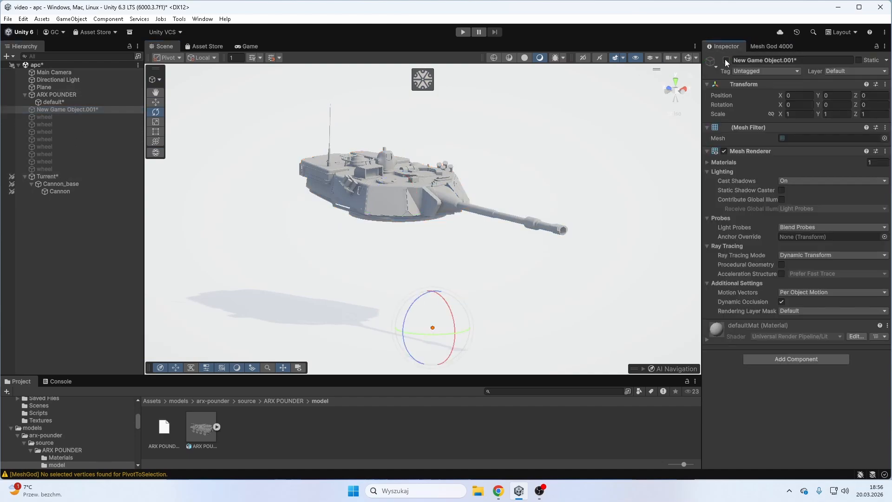
left_click(726, 60)
- Reactivate all eight wheel objects and re-enable scene picking for Turrent and its child objects
left_click(95, 116)
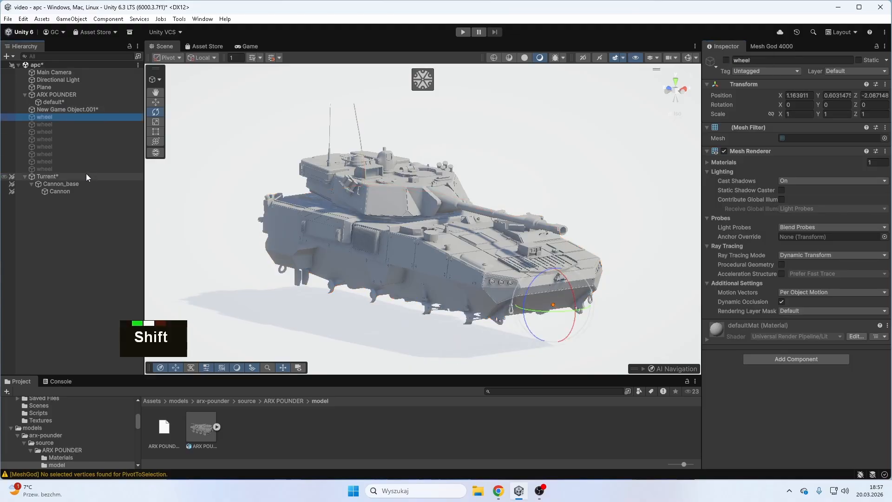
left_click(85, 170, "shift")
left_click(726, 59)
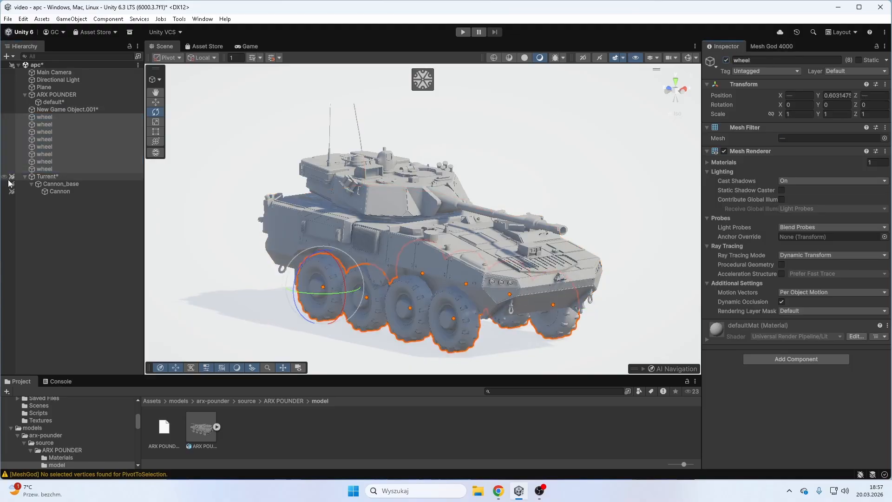
left_click(12, 185)
right_click_drag(182, 221, 61, 157)
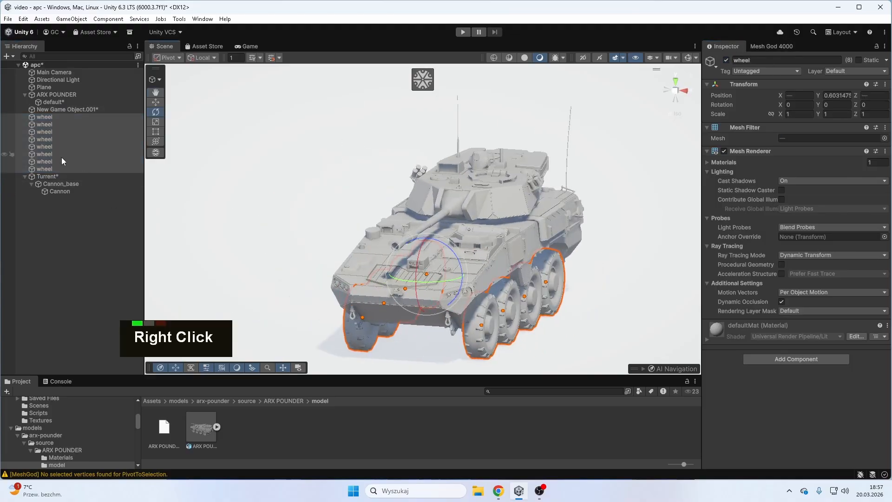
- Delete the default object under ARX POUNDER and rename New Game Object.001 to APC_BODY
left_click(57, 102)
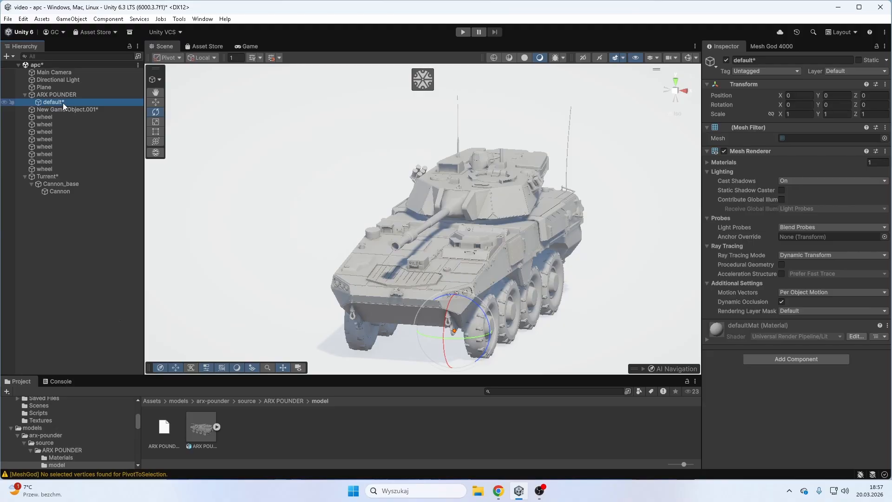
key("Delete")
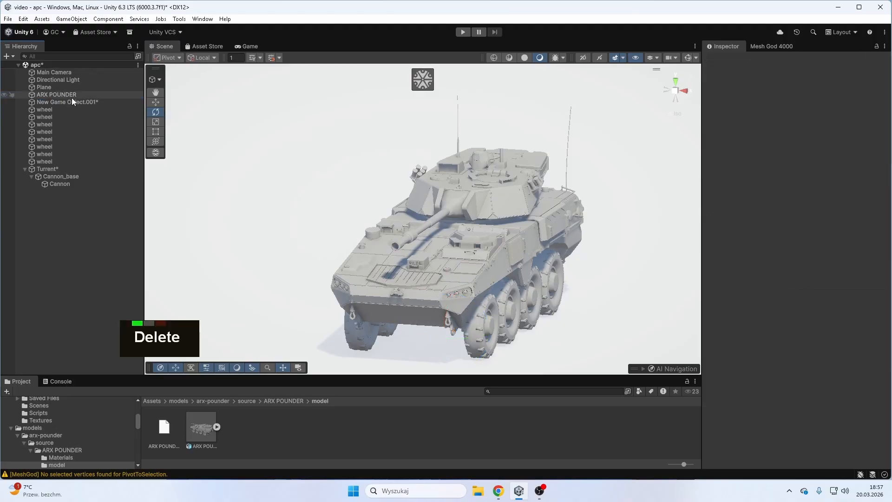
left_click(783, 60)
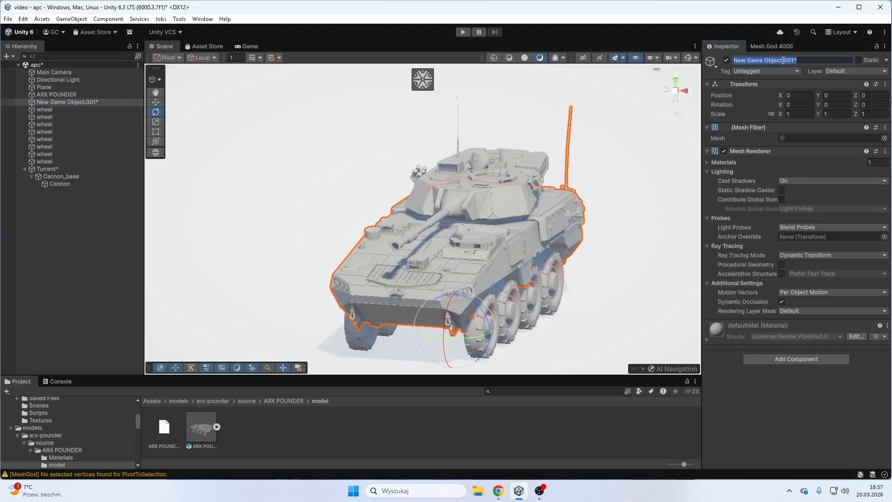
key("shift")
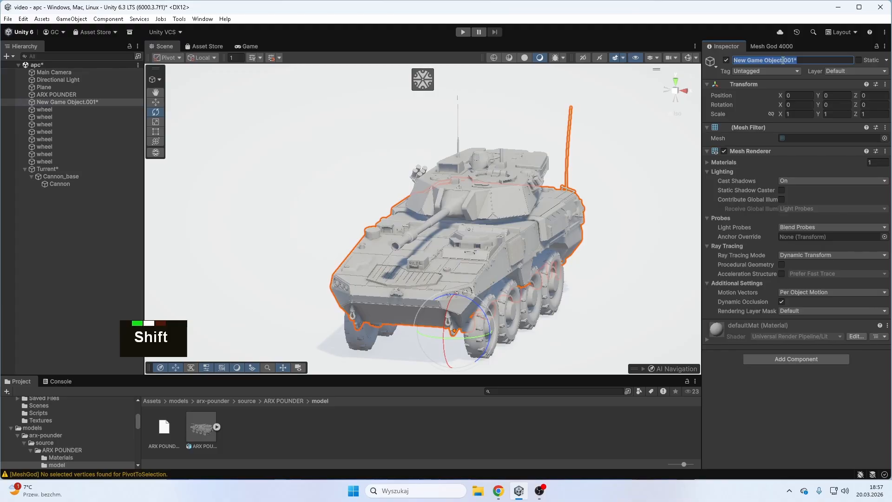
type("APC_BODY?")
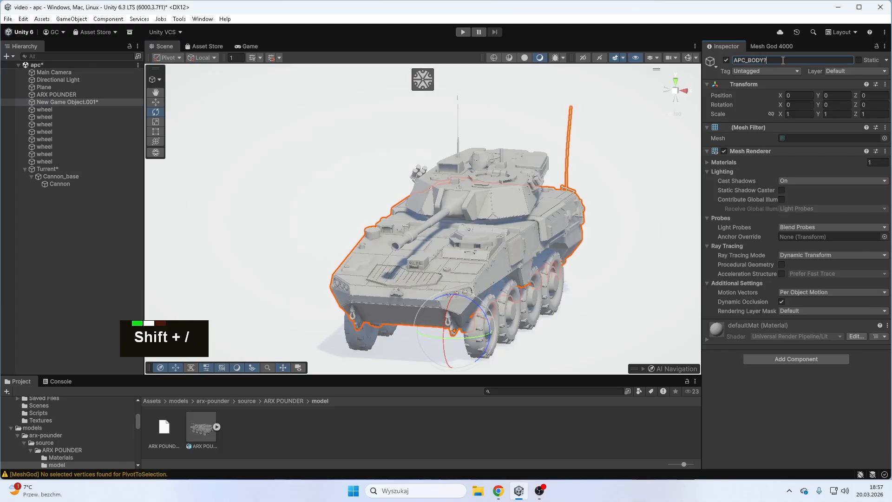
key("BackSpace")
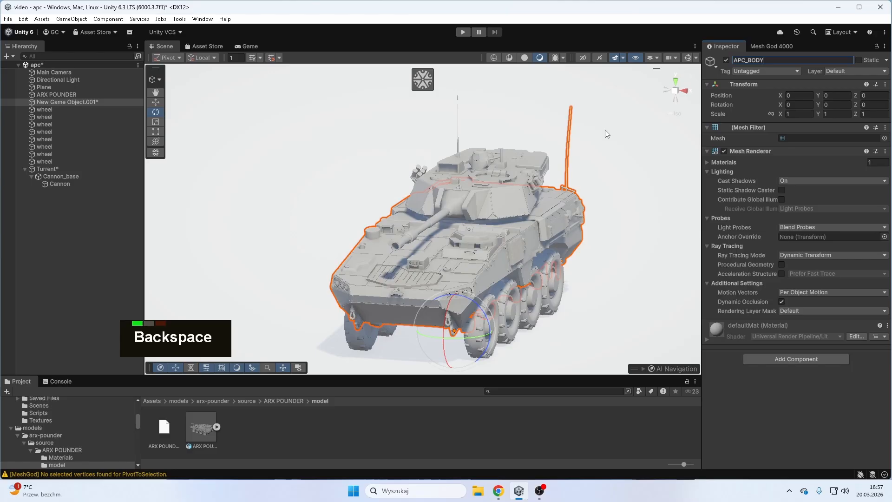
left_click(182, 208)
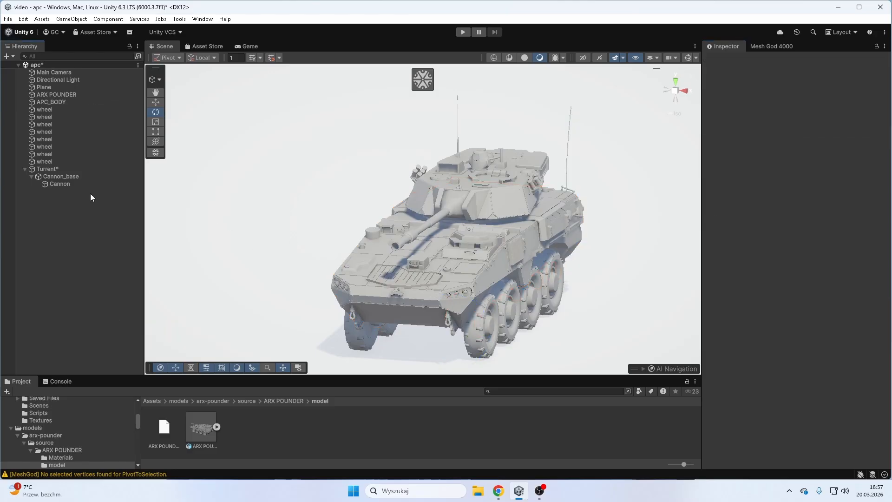
- Parent APC_BODY, all eight wheels, Turrent, Cannon_base and Cannon under the ARX POUNDER object
left_click(65, 184, "shift")
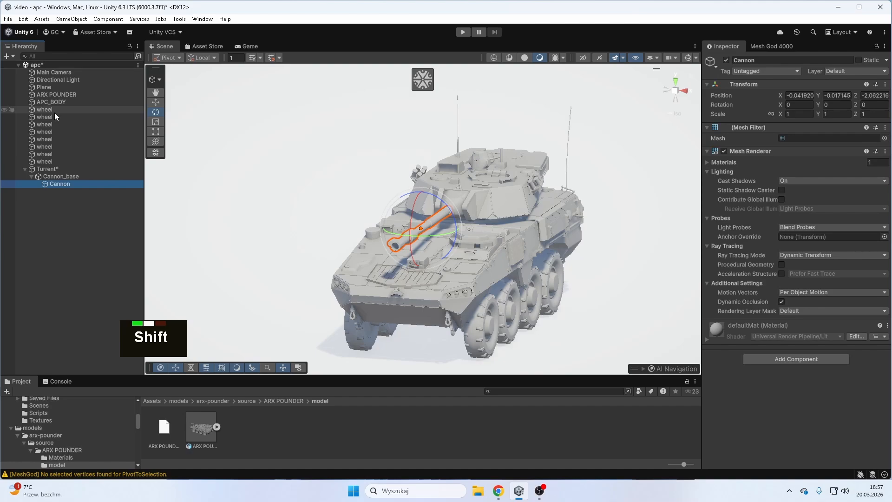
left_click(66, 88)
left_click(66, 95)
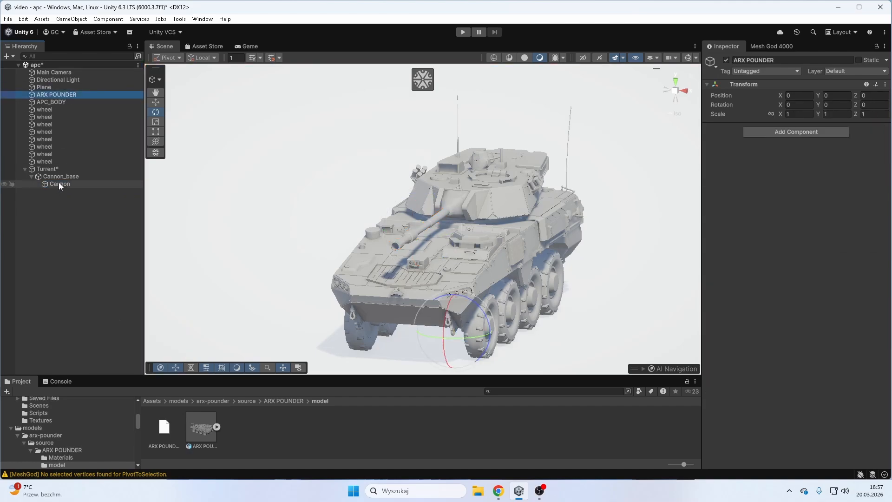
left_click(59, 183)
left_click(60, 102, "shift")
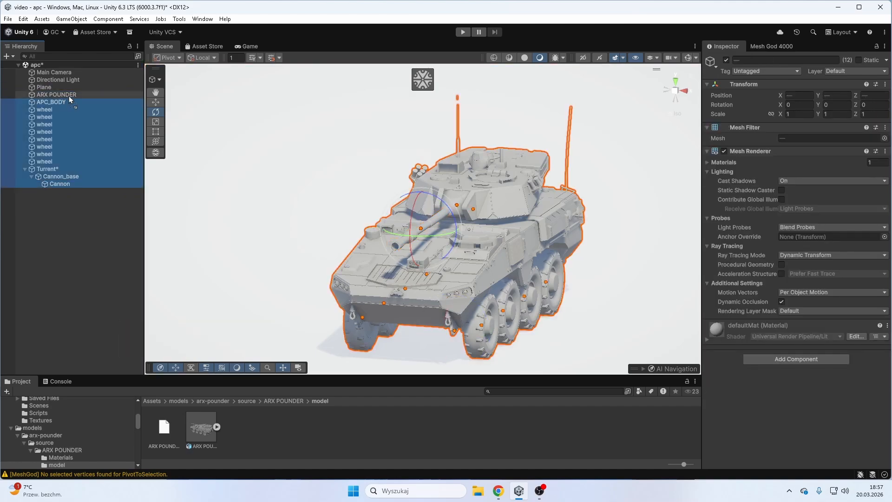
left_click_drag(69, 96, 70, 95)
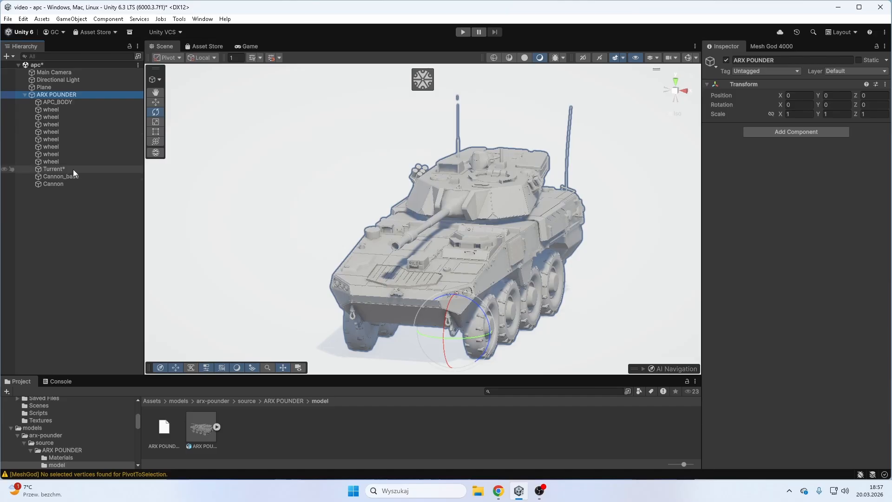
- Test-spin all eight wheels together about their axles and undo the rotation
left_click(67, 162)
left_click(73, 110, "shift")
right_click(553, 265)
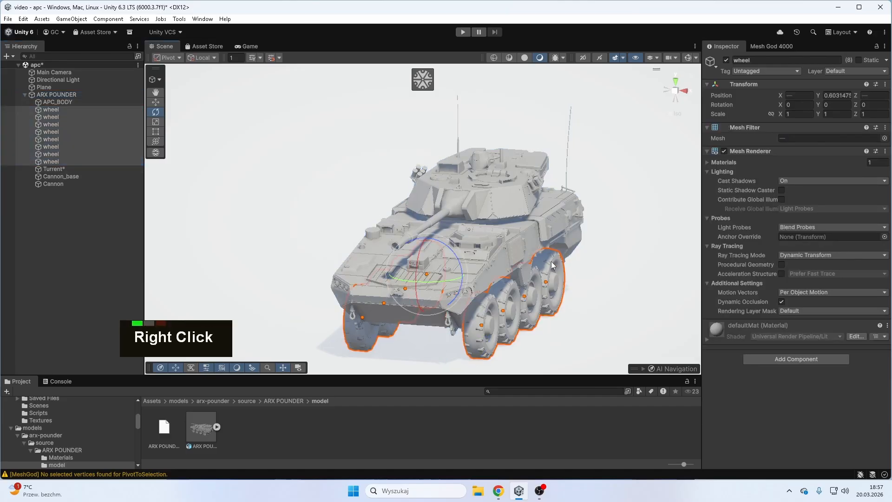
right_click_drag(552, 265, 488, 256)
left_click_drag(456, 257, 451, 288)
key("ctrl+z")
- Test-steer the four wheels of the two front axles by rotating them about 21.5° around the vertical axis
left_click(461, 338)
left_click(489, 334, "shift")
right_click_drag(489, 334, 600, 326)
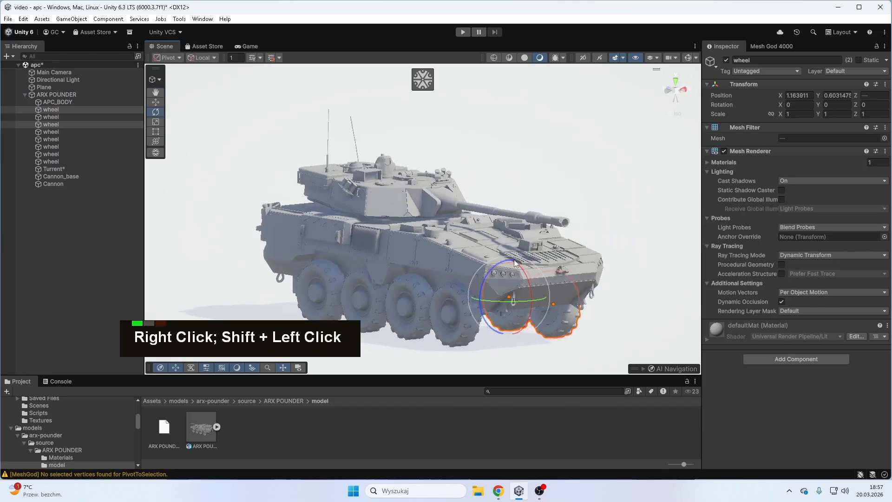
left_click(461, 334, "shift")
left_click(428, 337, "shift")
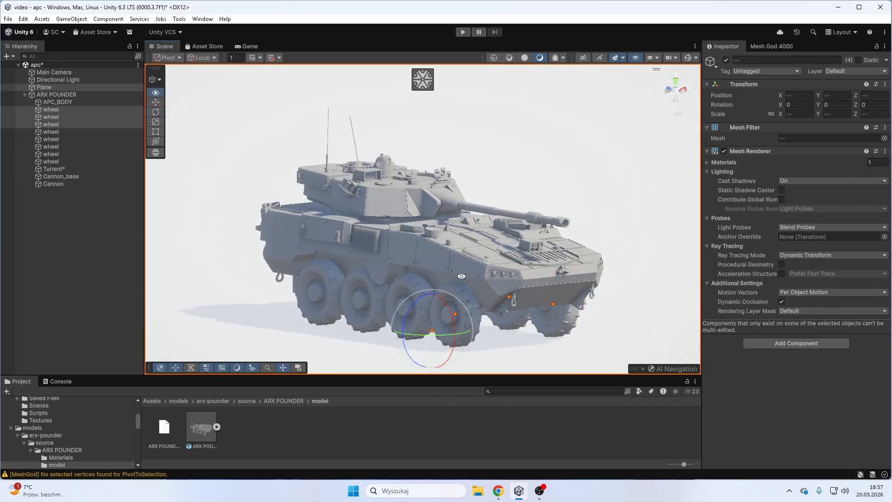
key("ctrl+z")
right_click_drag(429, 334, 410, 308)
left_click(429, 326, "shift")
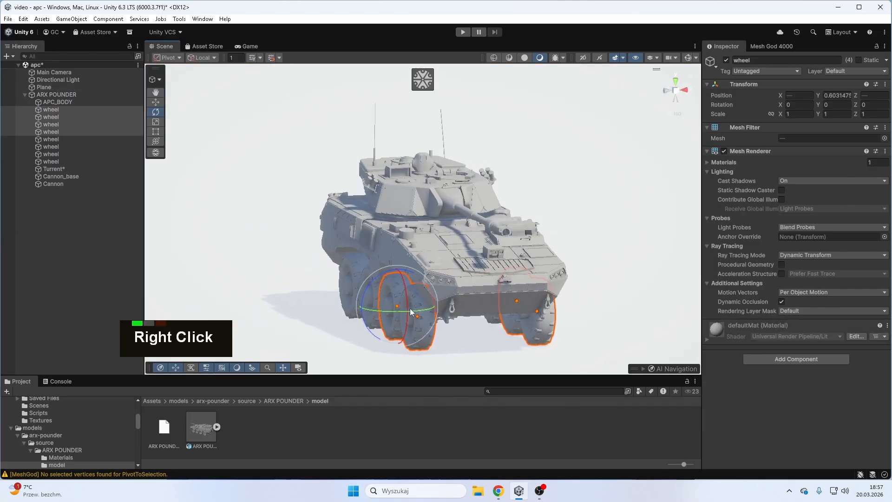
left_click_drag(410, 308, 403, 314)
right_click_drag(403, 314, 271, 311)
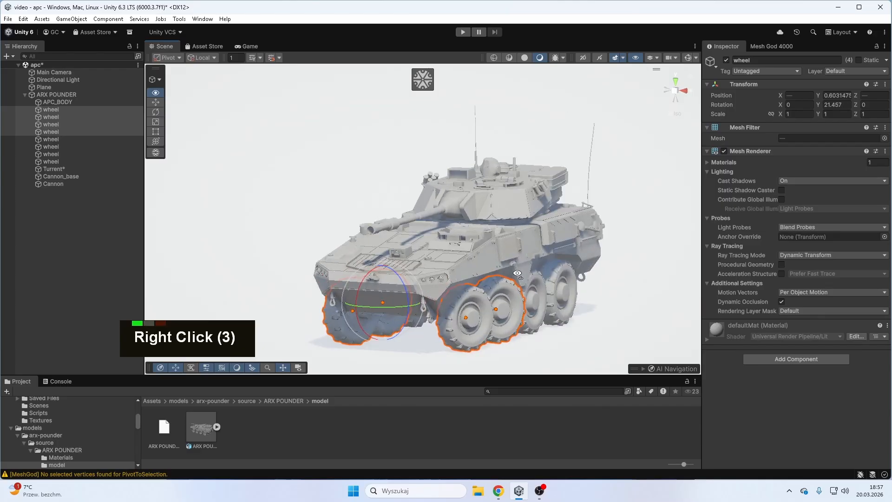
- Test-rotate the Turrent object about its vertical axis and undo the rotation
left_click(54, 169)
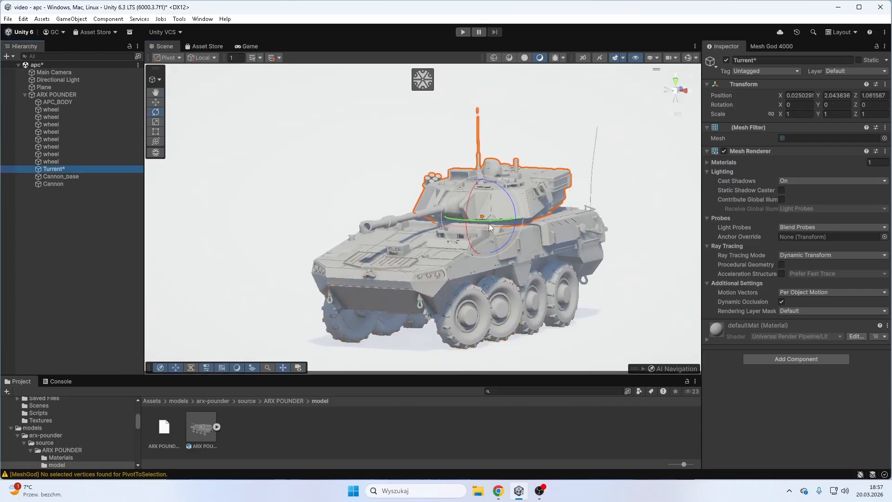
left_click_drag(491, 227, 446, 230)
key("ctrl+z")
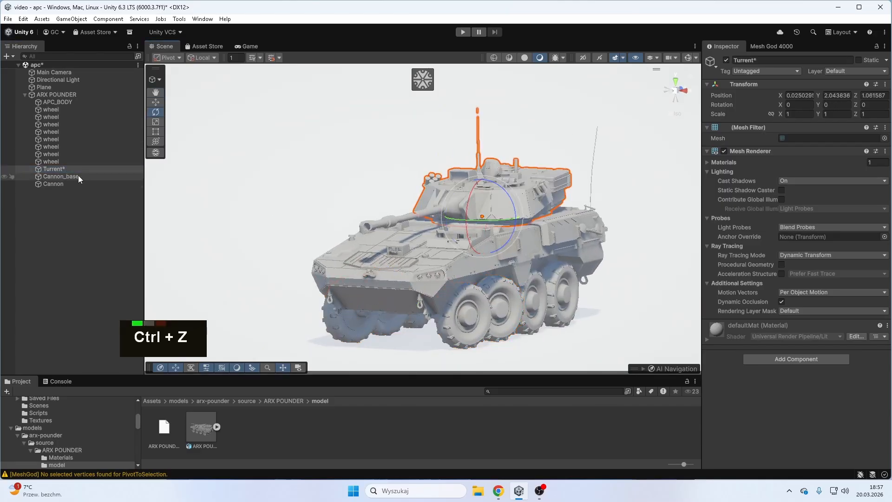
- Nest Cannon under Cannon_base and Cannon_base under Turrent
left_click(78, 175)
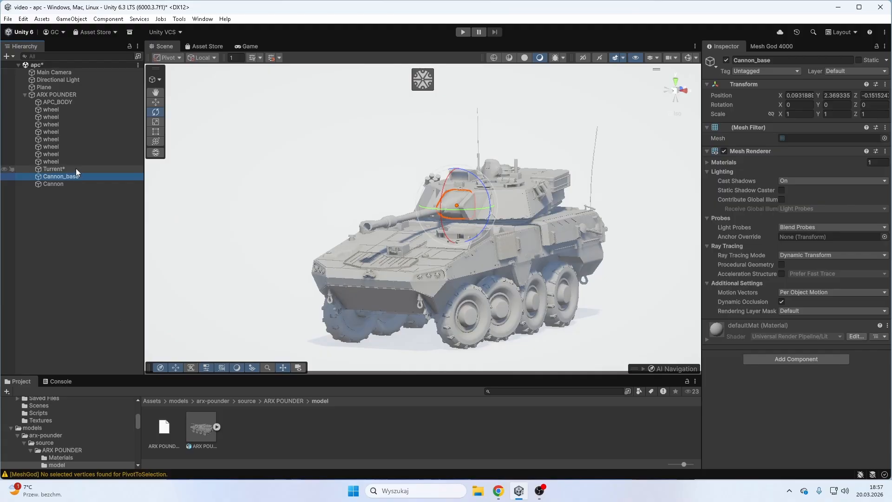
left_click_drag(66, 183, 72, 169)
- Rotate the Turrent object about its vertical axis toward the vehicle's left side and tilt Cannon_base upward to raise the cannon
left_click(72, 169)
left_click_drag(492, 220, 556, 223)
left_click(105, 177)
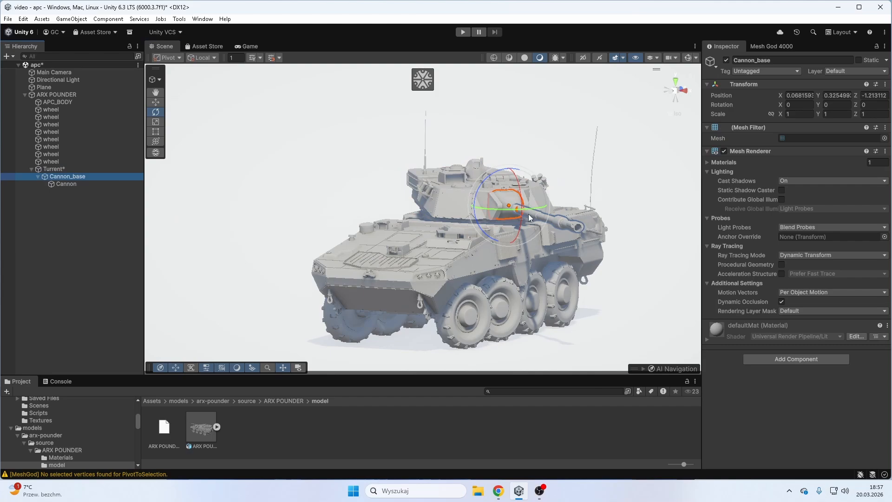
left_click_drag(521, 194, 526, 182)
- Open the textures folder of the ARX POUNDER assets and browse its textures
left_click(285, 437)
left_click(285, 401)
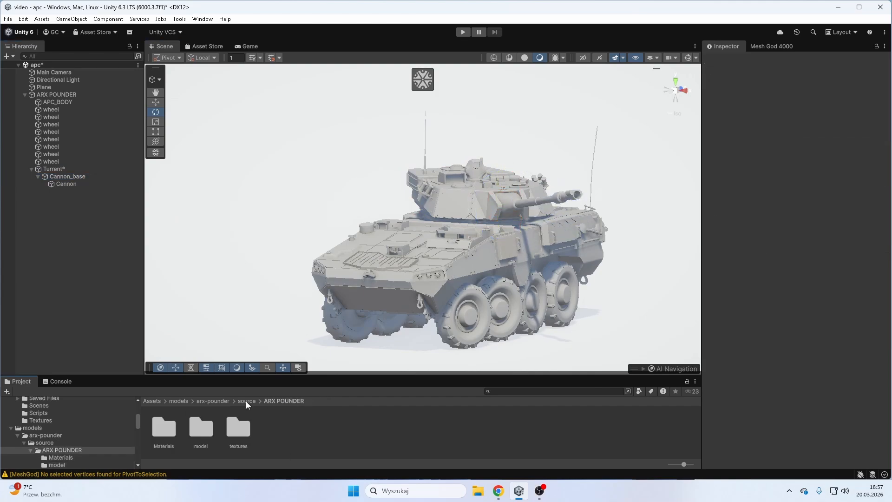
double_click(245, 430)
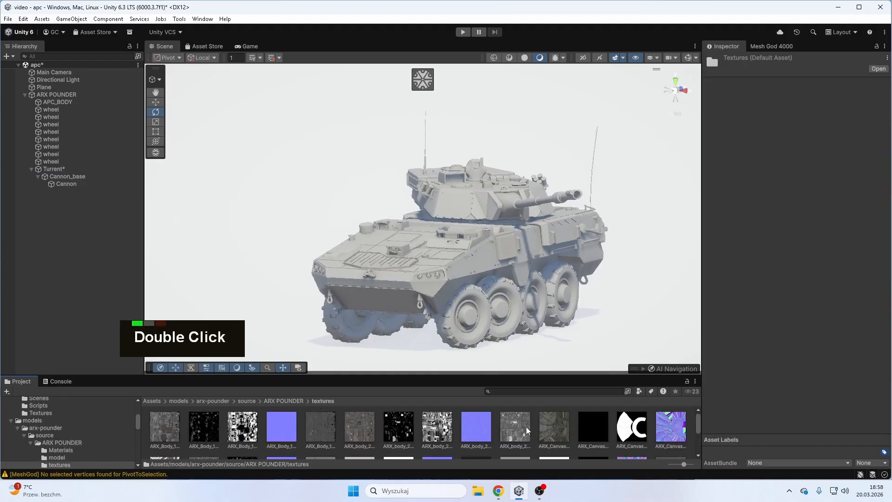
scroll(527, 431, "down", 1)
scroll(527, 431, "up", 1)
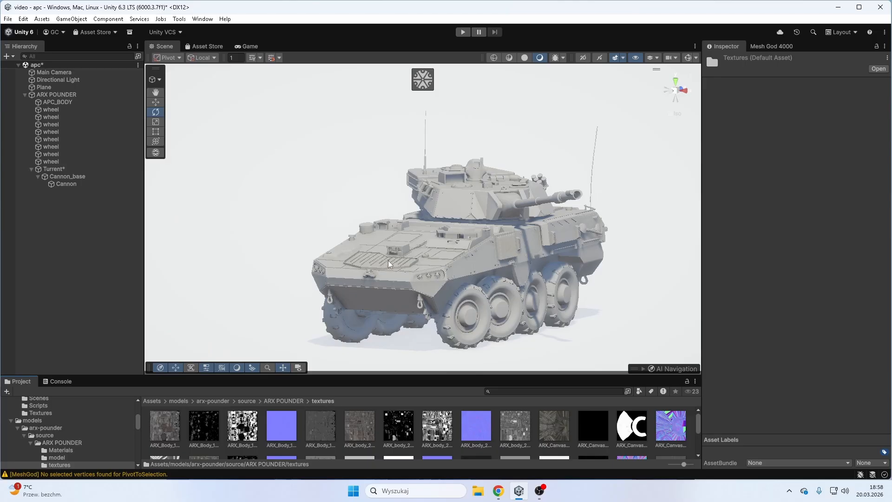
- Apply the first ARX_Body_1 texture to Cannon_base and the turret, and the first ARX_body_2 texture to the hull
right_click_drag(472, 256, 549, 252)
middle_click_drag(571, 242, 543, 239, "shift")
right_click_drag(543, 239, 458, 240)
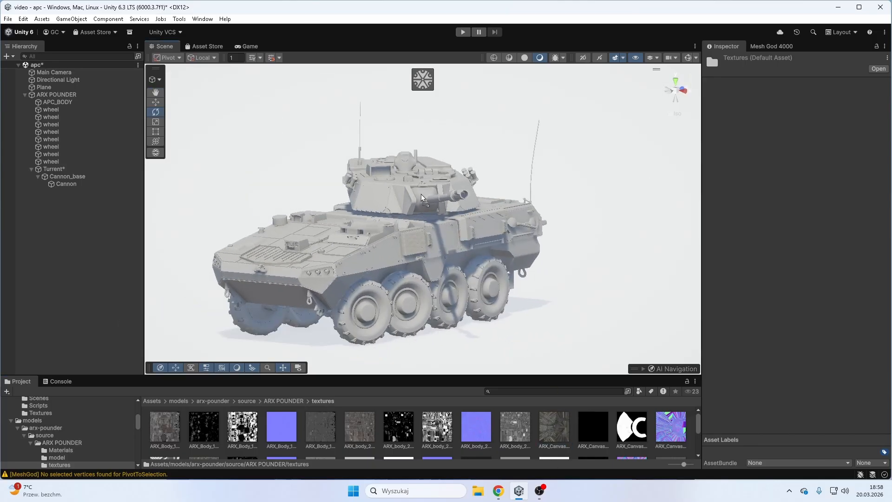
right_click_drag(425, 199, 472, 308)
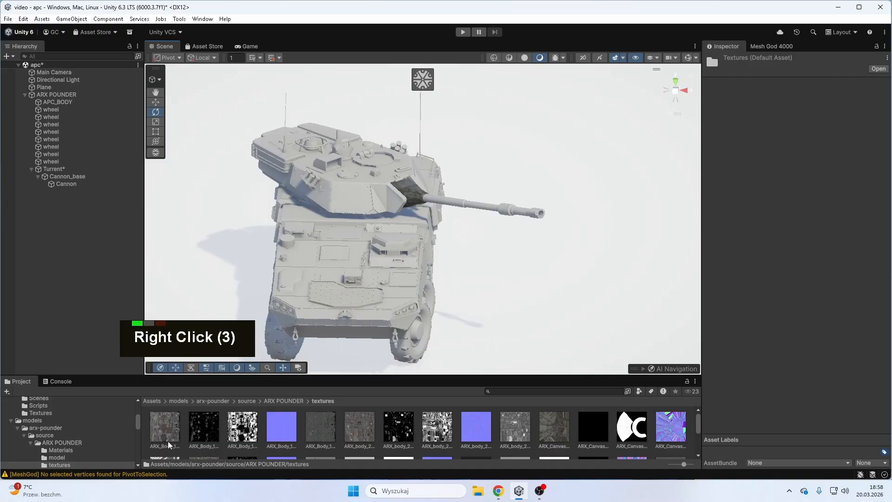
left_click_drag(166, 433, 324, 196)
right_click_drag(341, 237, 467, 199)
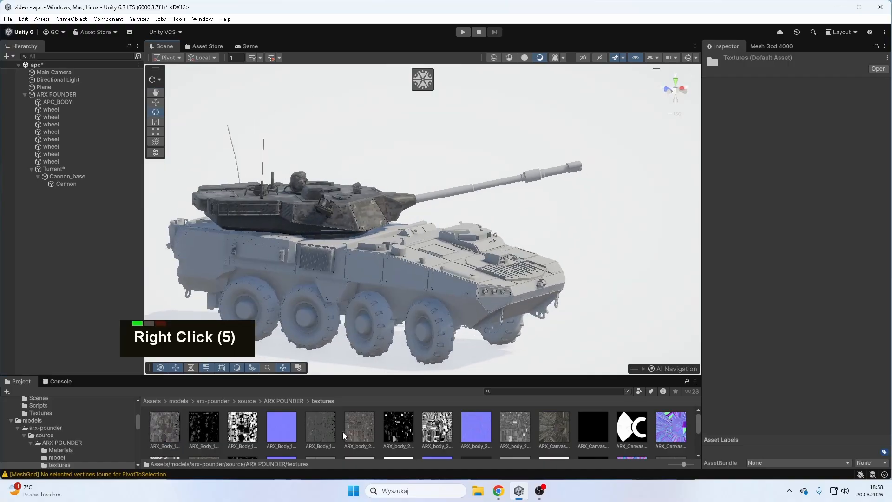
left_click_drag(350, 431, 356, 271)
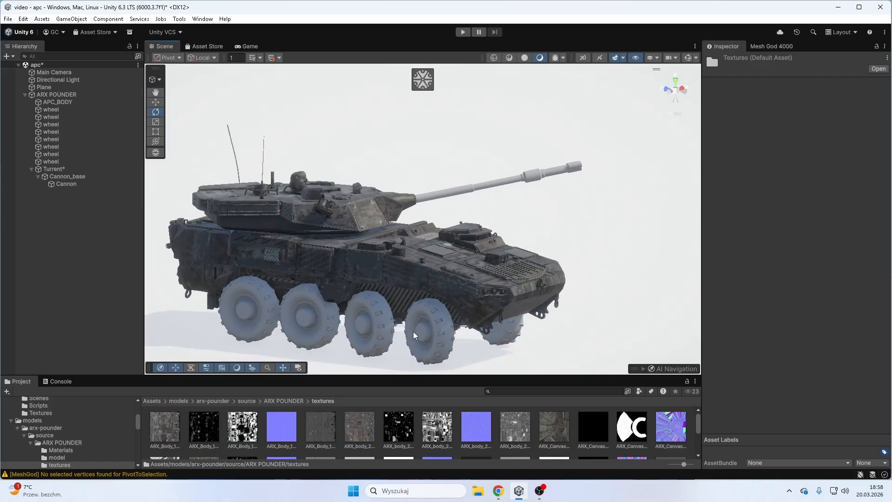
- Apply the wheel_2_Base_color texture to the four wheels on the vehicle's left side
right_click_drag(355, 272, 223, 330)
scroll(357, 432, "down", 5)
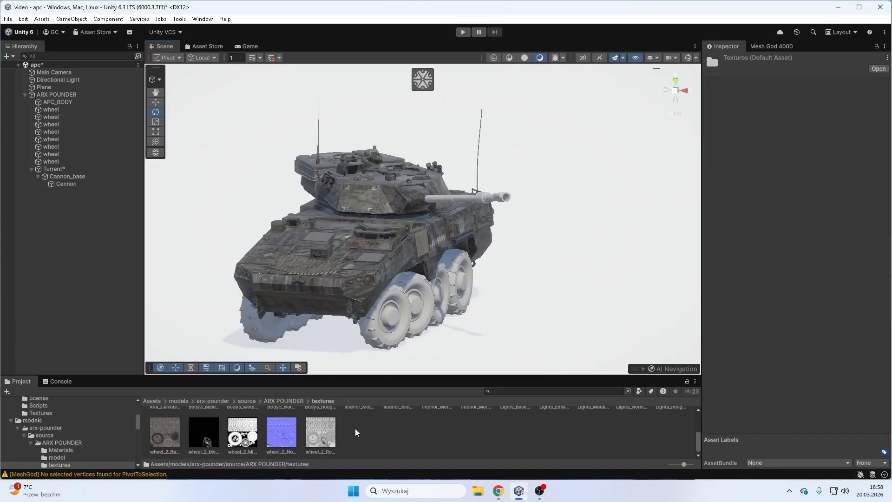
left_click(165, 435)
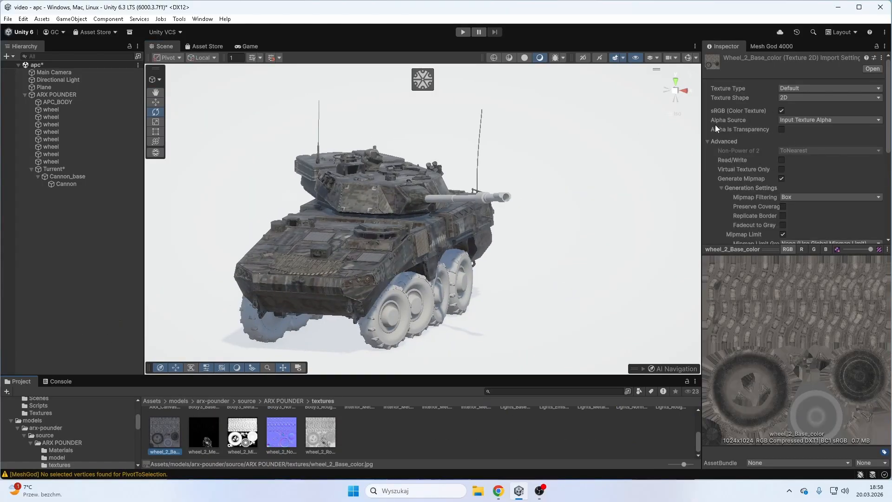
left_click_drag(157, 425, 396, 316)
right_click_drag(470, 340, 381, 342)
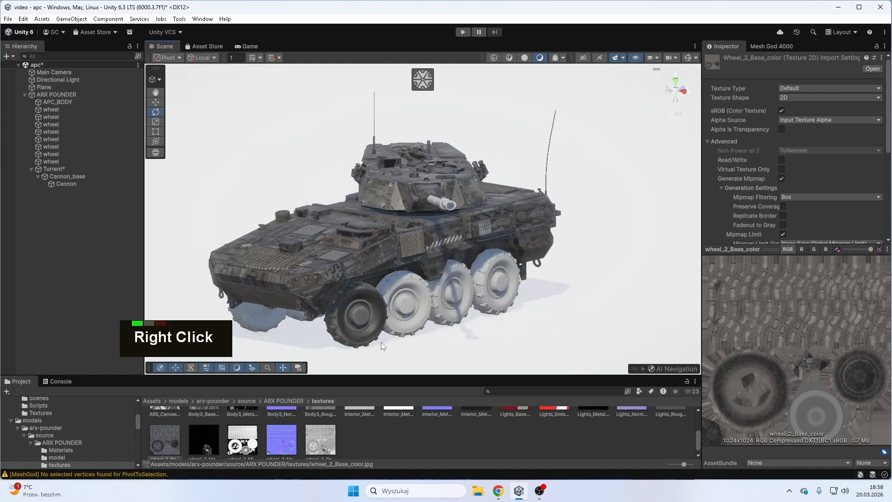
left_click_drag(155, 428, 453, 312)
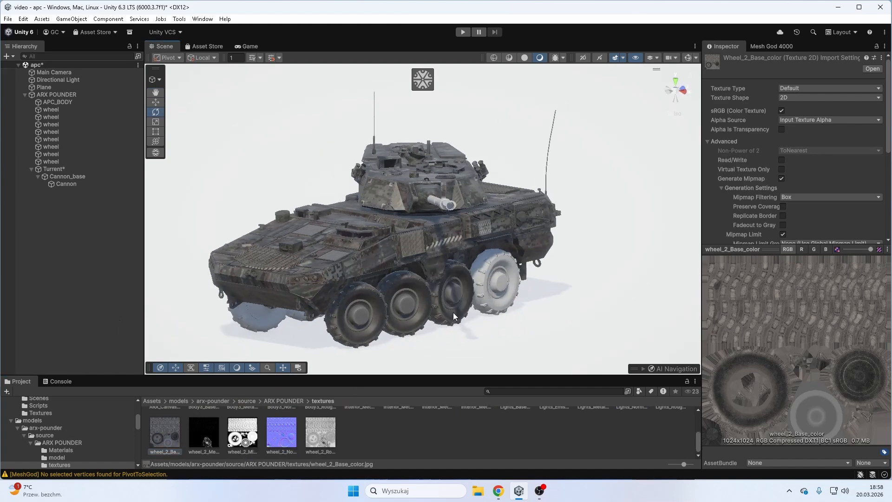
left_click_drag(165, 435, 507, 286)
- Apply the wheel_2_Base_color texture to the four wheels on the vehicle's right side
right_click_drag(507, 286, 562, 284)
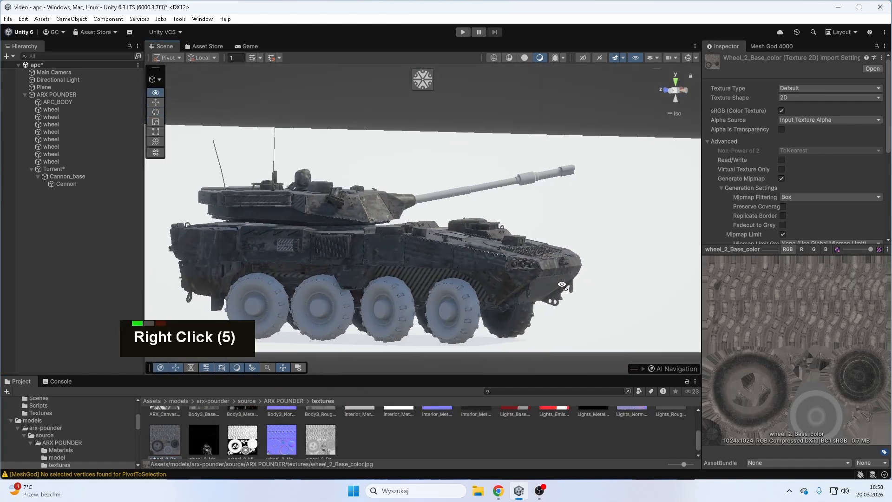
left_click_drag(169, 434, 321, 306)
left_click_drag(184, 435, 256, 302)
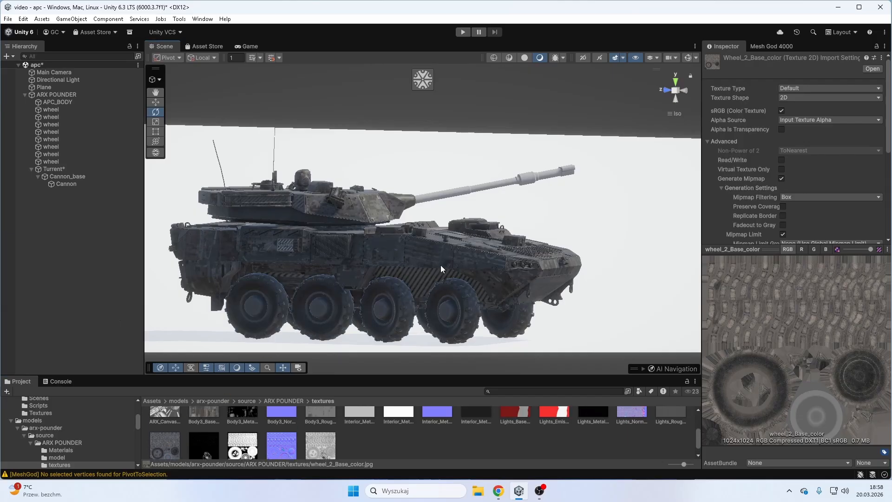
- Apply an ARX body texture to the Cannon barrel, undoing a wrong assignment
right_click_drag(440, 265, 271, 307)
scroll(464, 282, "down", 2)
right_click_drag(464, 283, 431, 270)
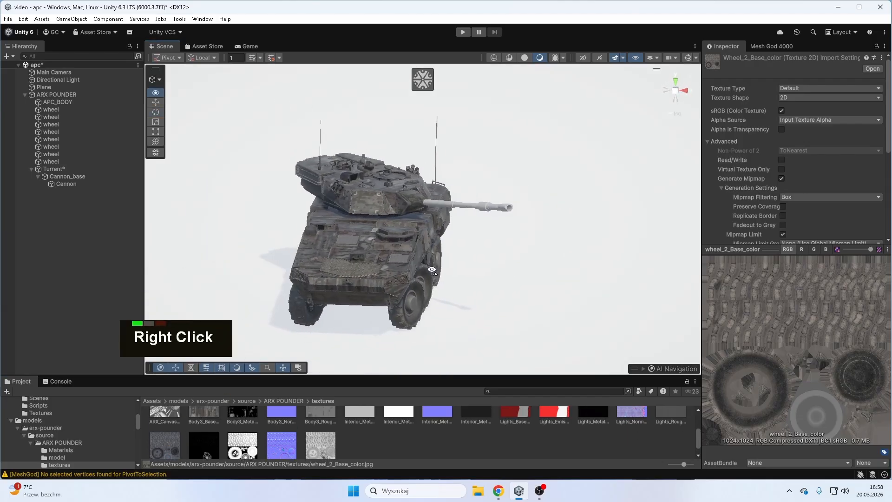
scroll(576, 428, "up", 3)
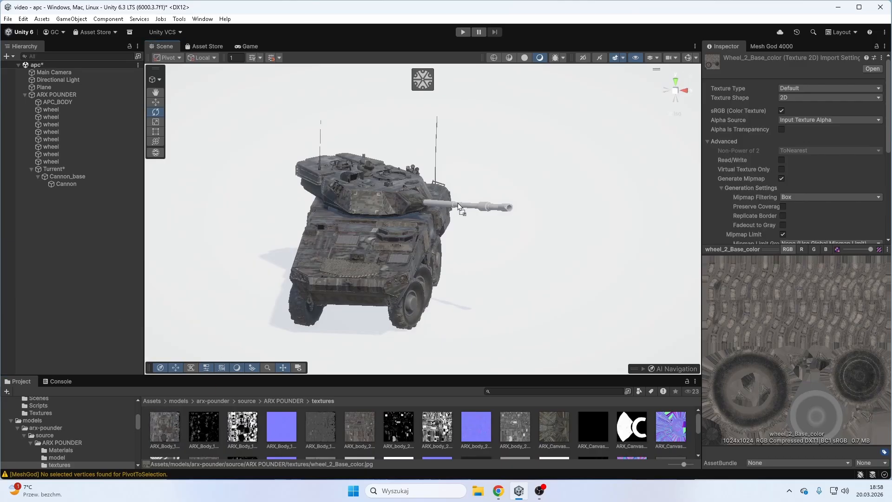
left_click_drag(459, 202, 459, 209)
key("ctrl+z")
- Inspect the textured vehicle up close and from several angles
right_click_drag(473, 212, 444, 188)
scroll(546, 253, "up", 3)
scroll(548, 255, "up", 2)
scroll(549, 256, "down", 3)
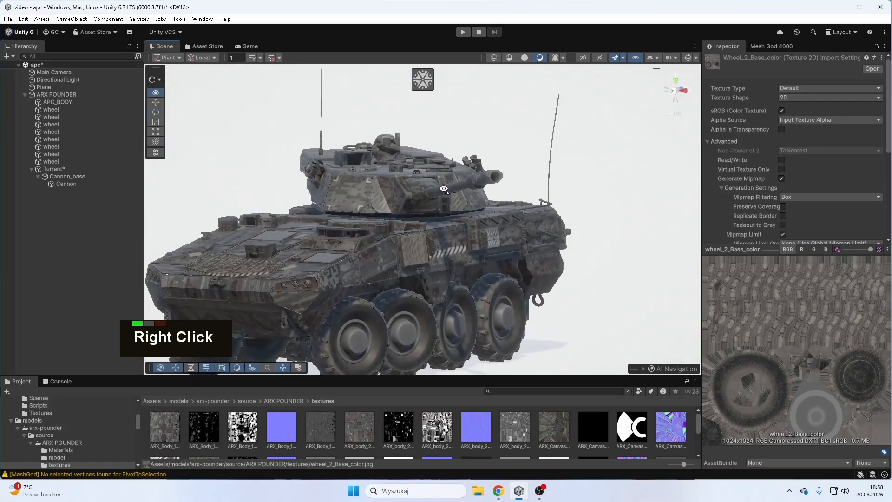
scroll(446, 198, "down", 2)
middle_click_drag(450, 208, 468, 223, "shift")
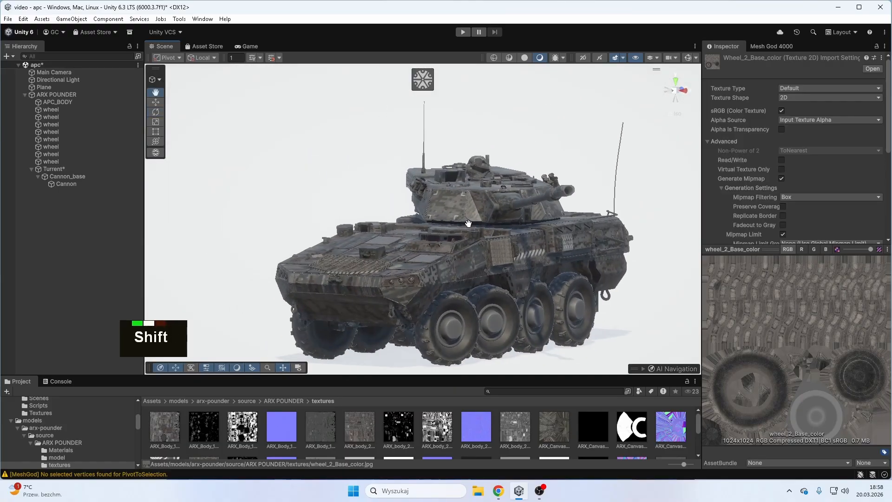
right_click_drag(468, 224, 511, 227)
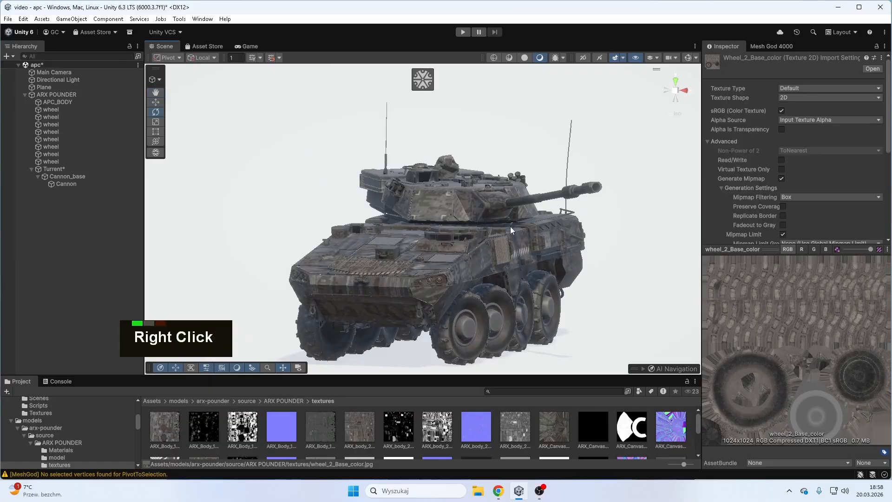